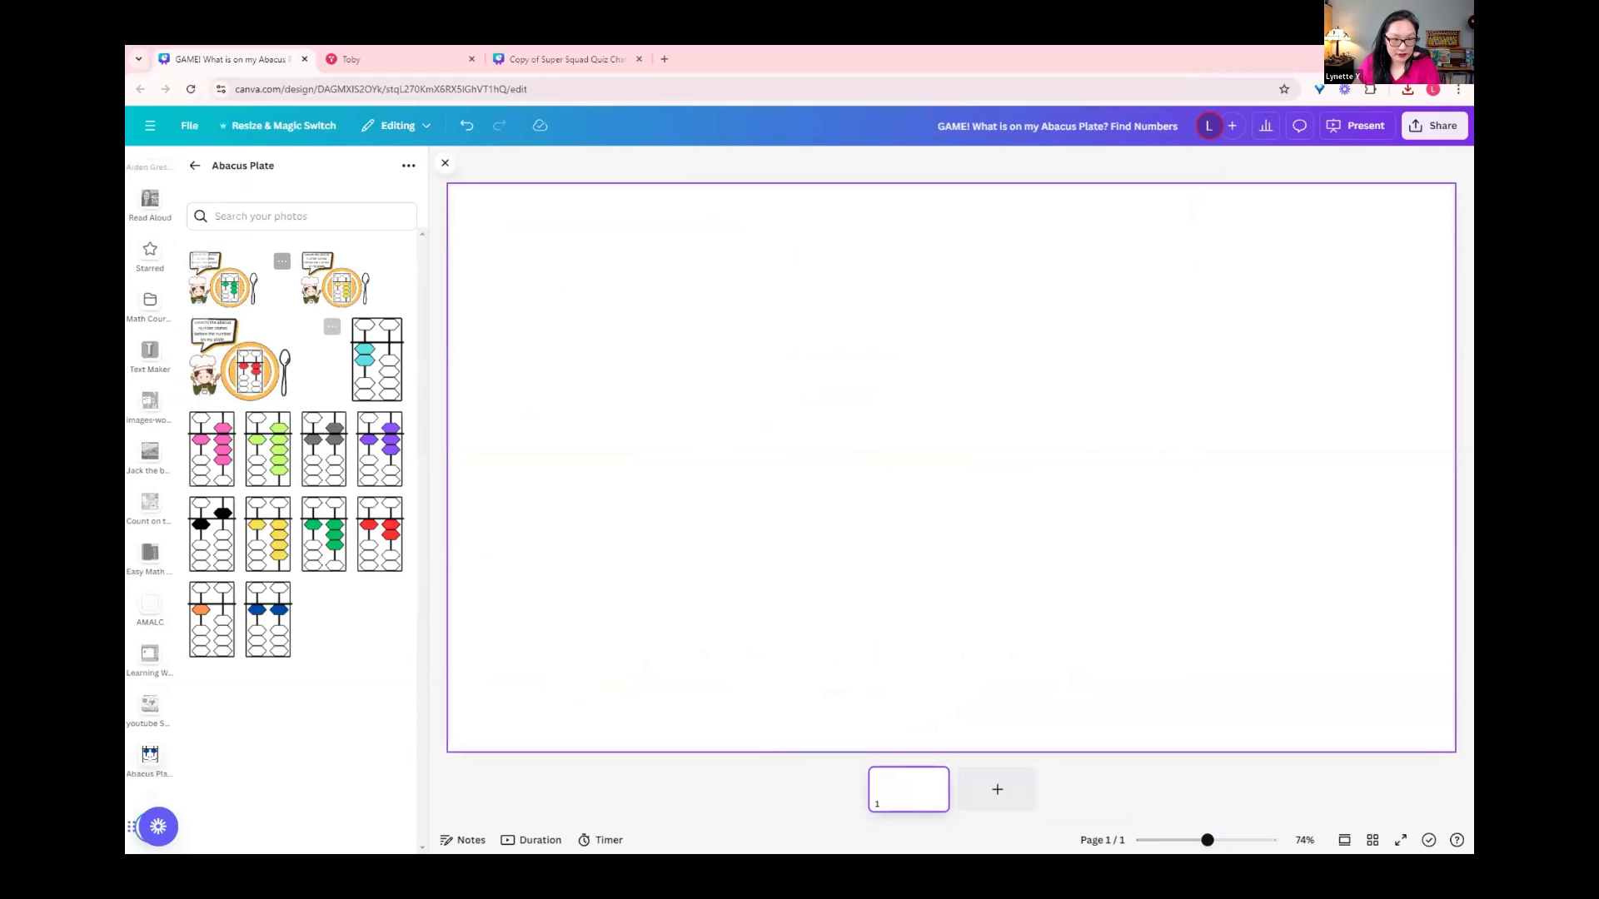
key("ctrl+z")
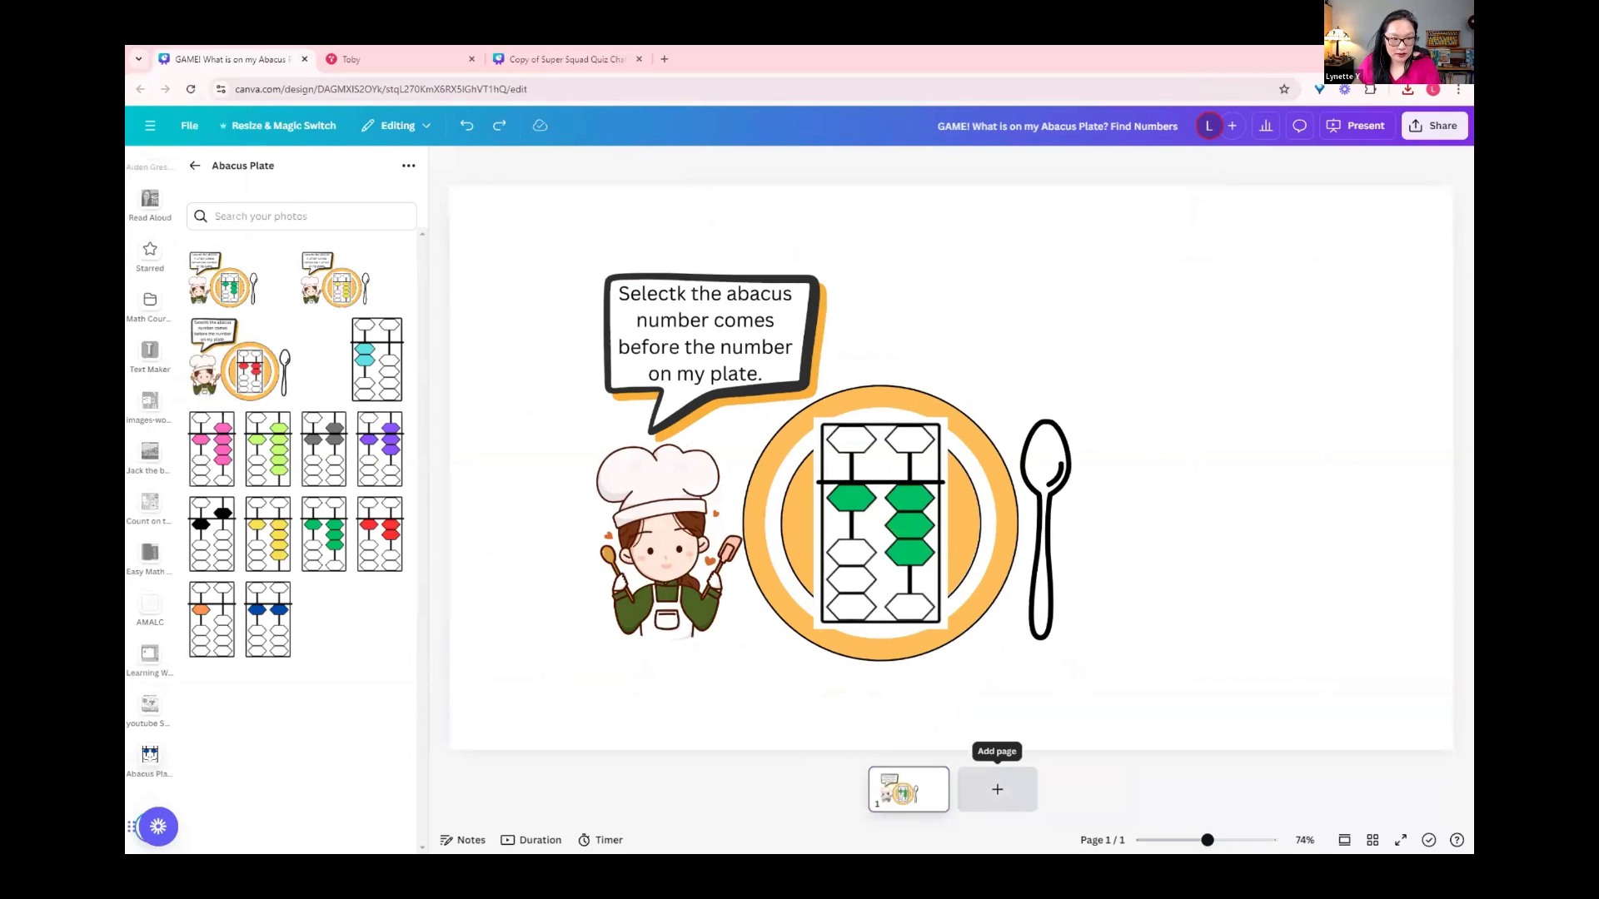
left_click(997, 789)
left_click(242, 360)
key("ctrl+Return")
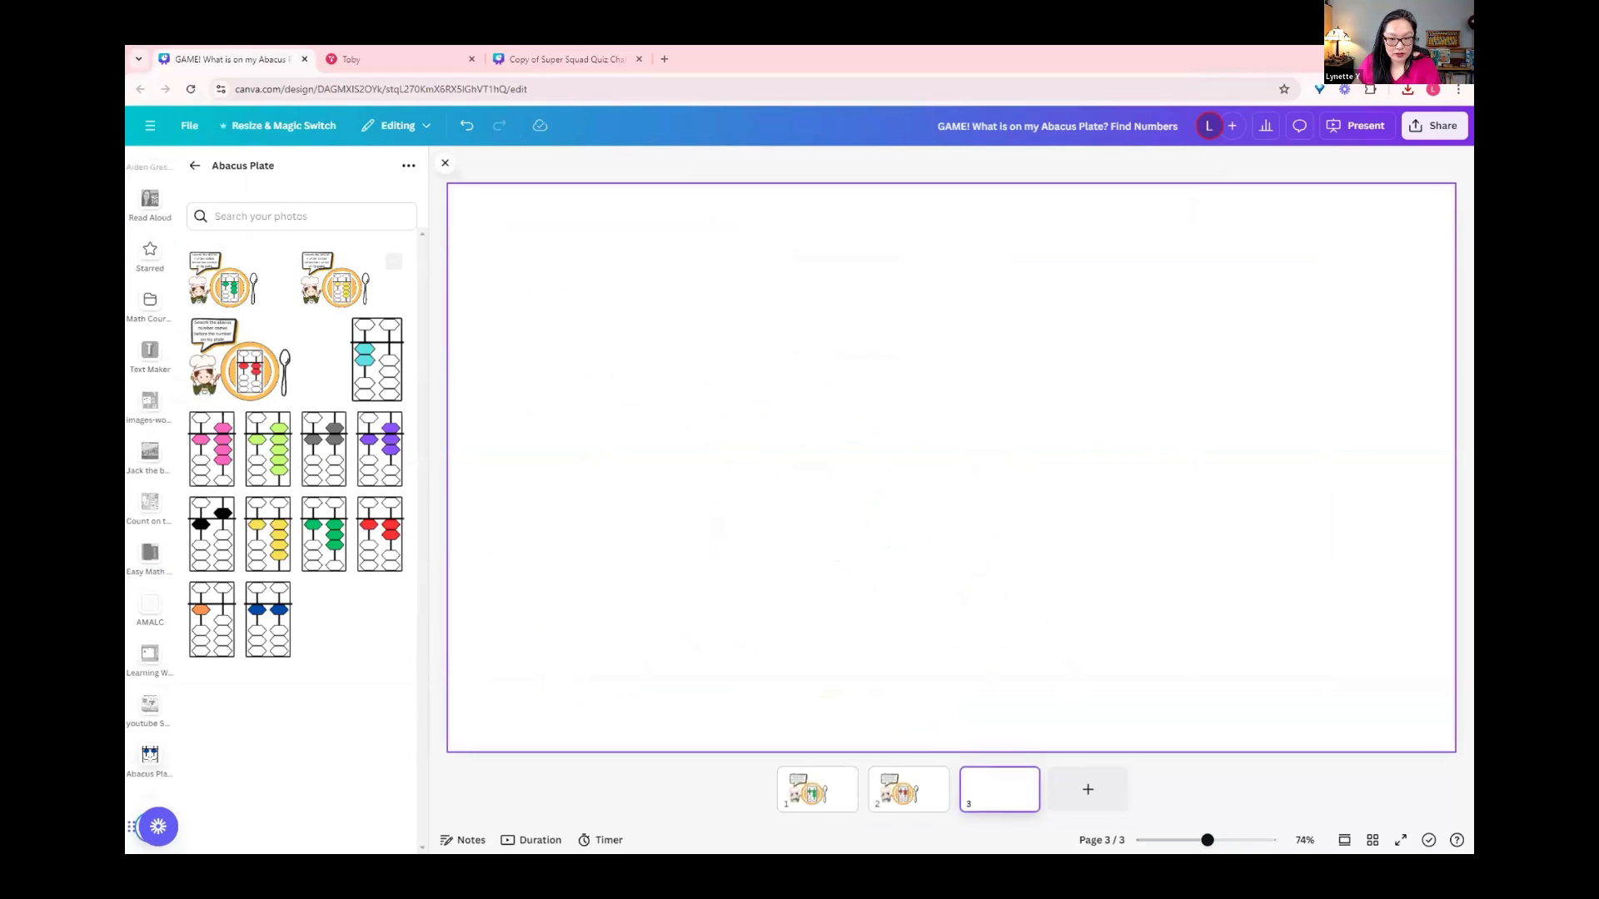
left_click(334, 280)
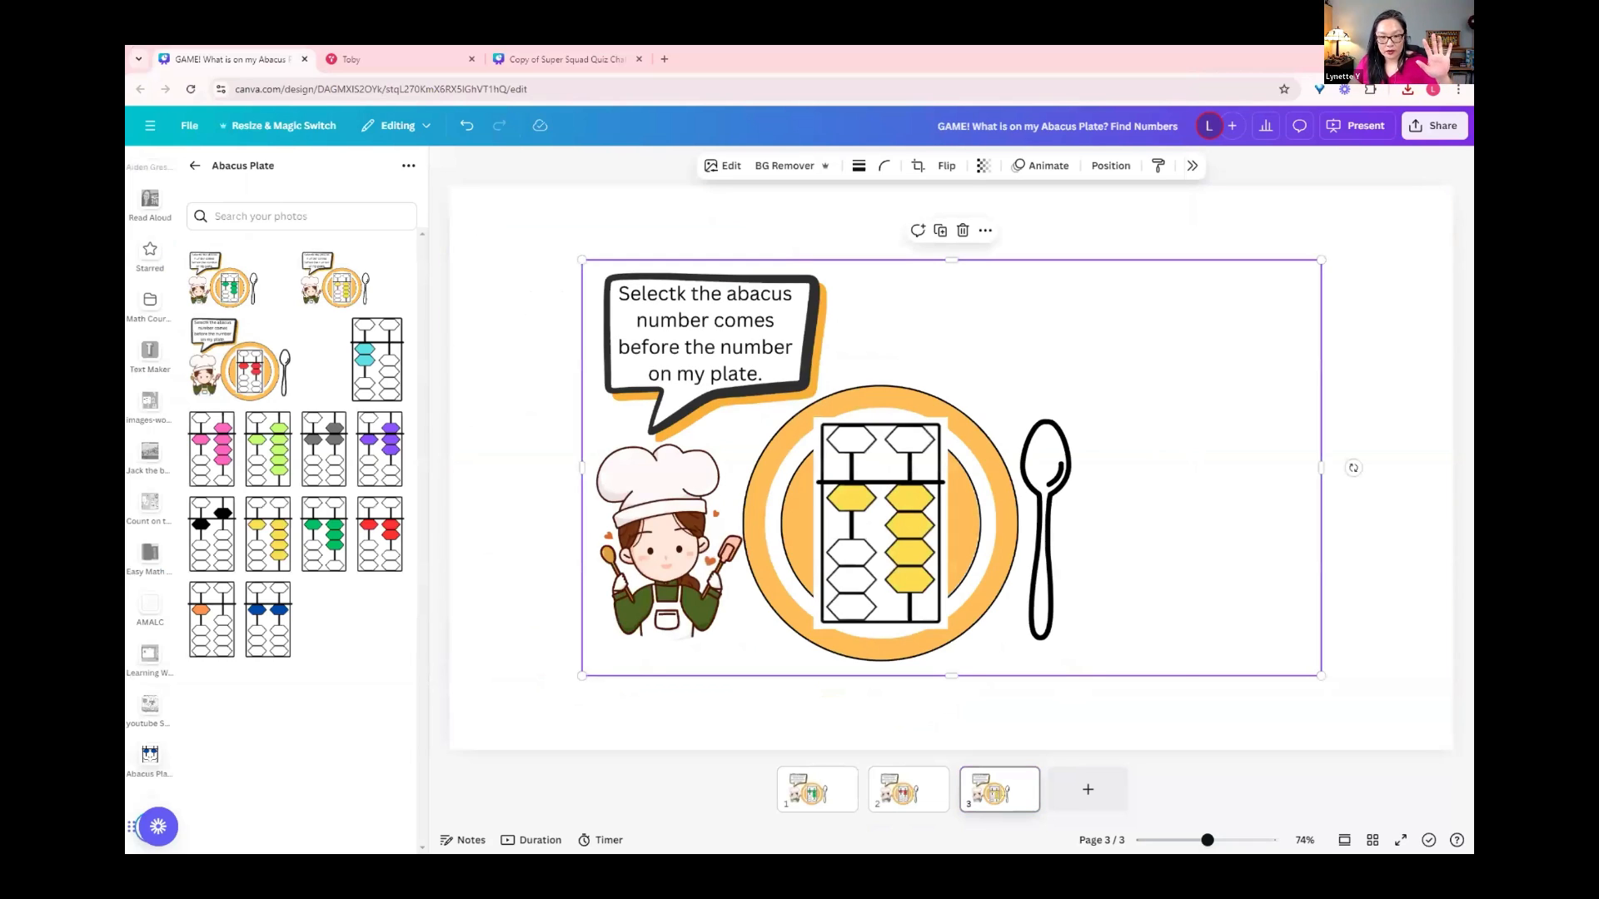
left_click(918, 165)
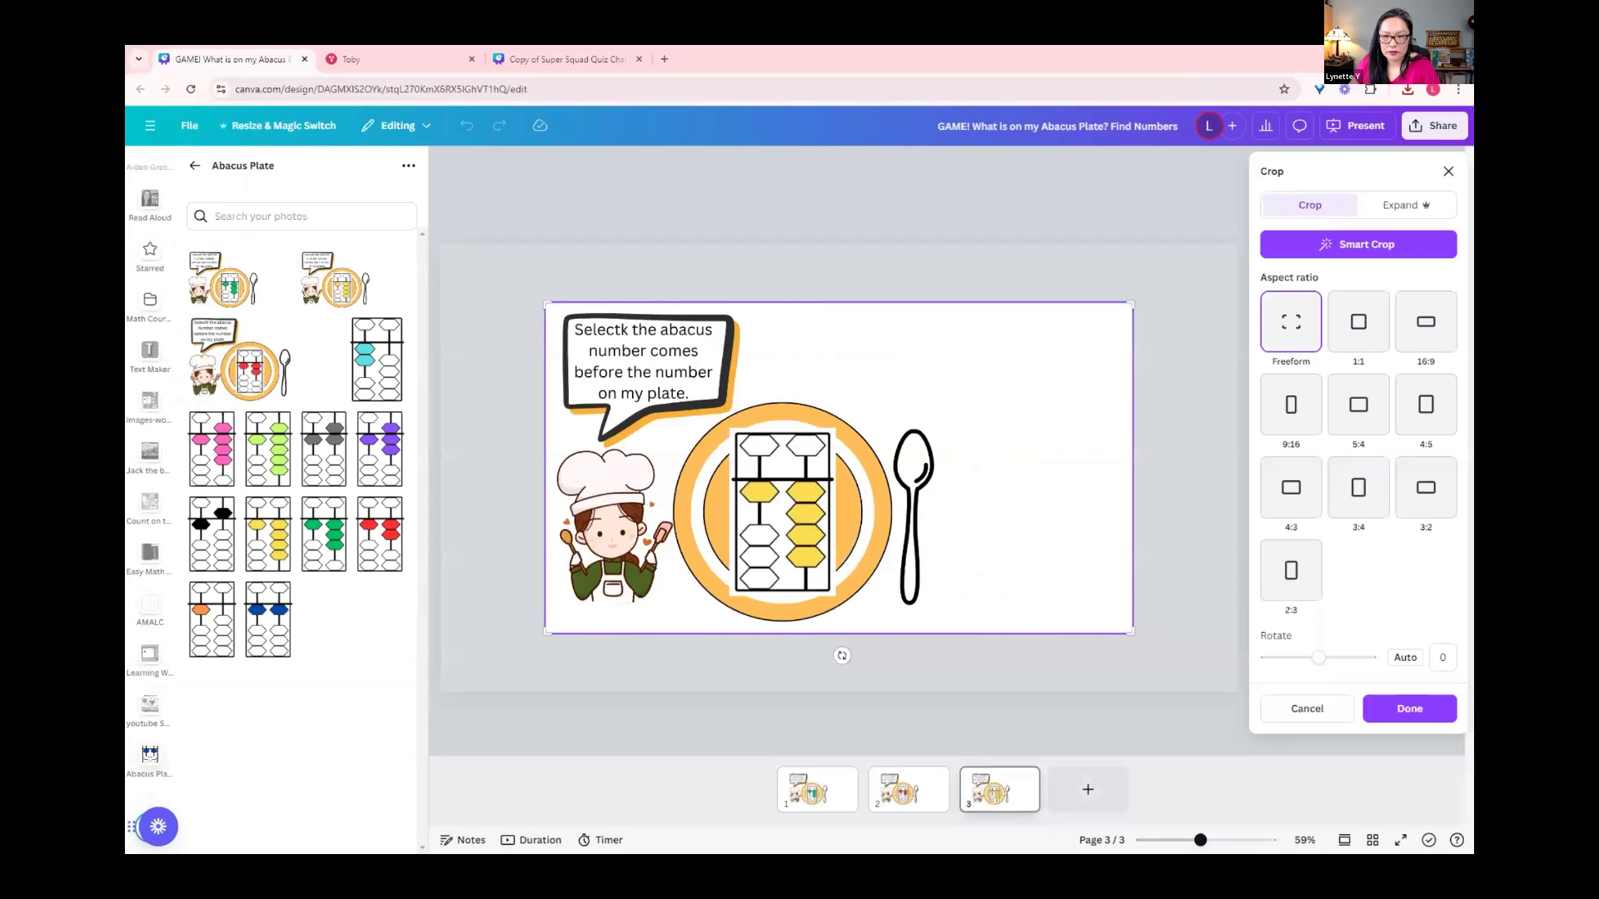
key("Escape")
left_click_drag(951, 468, 820, 393)
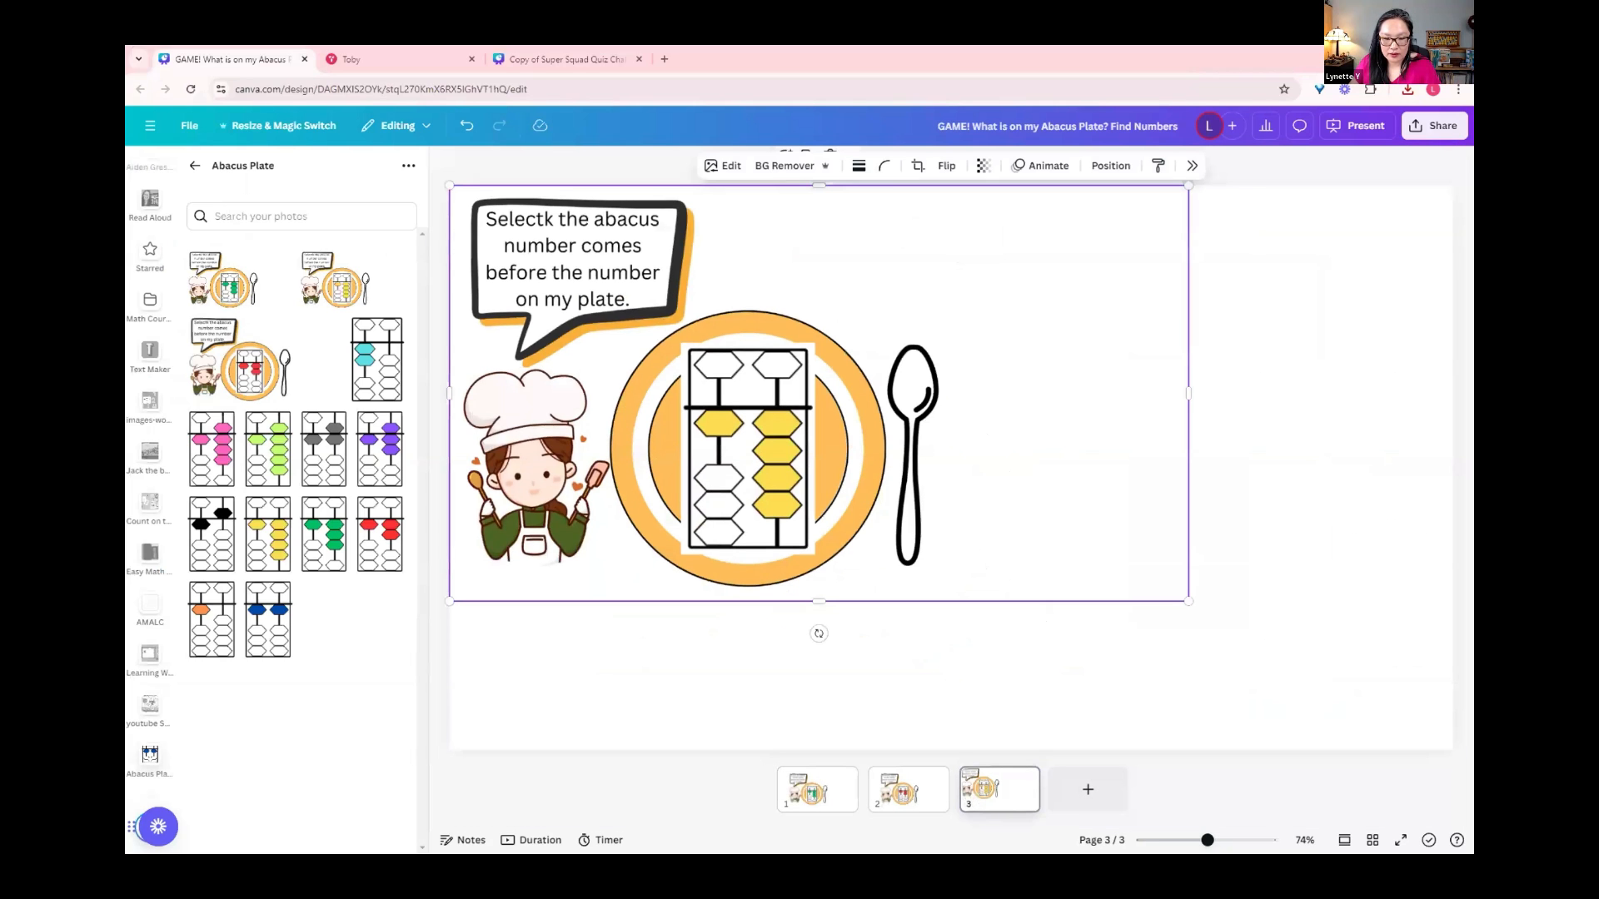
key("ctrl+z")
key("ctrl+z")
key("ctrl+z")
key("ctrl+z")
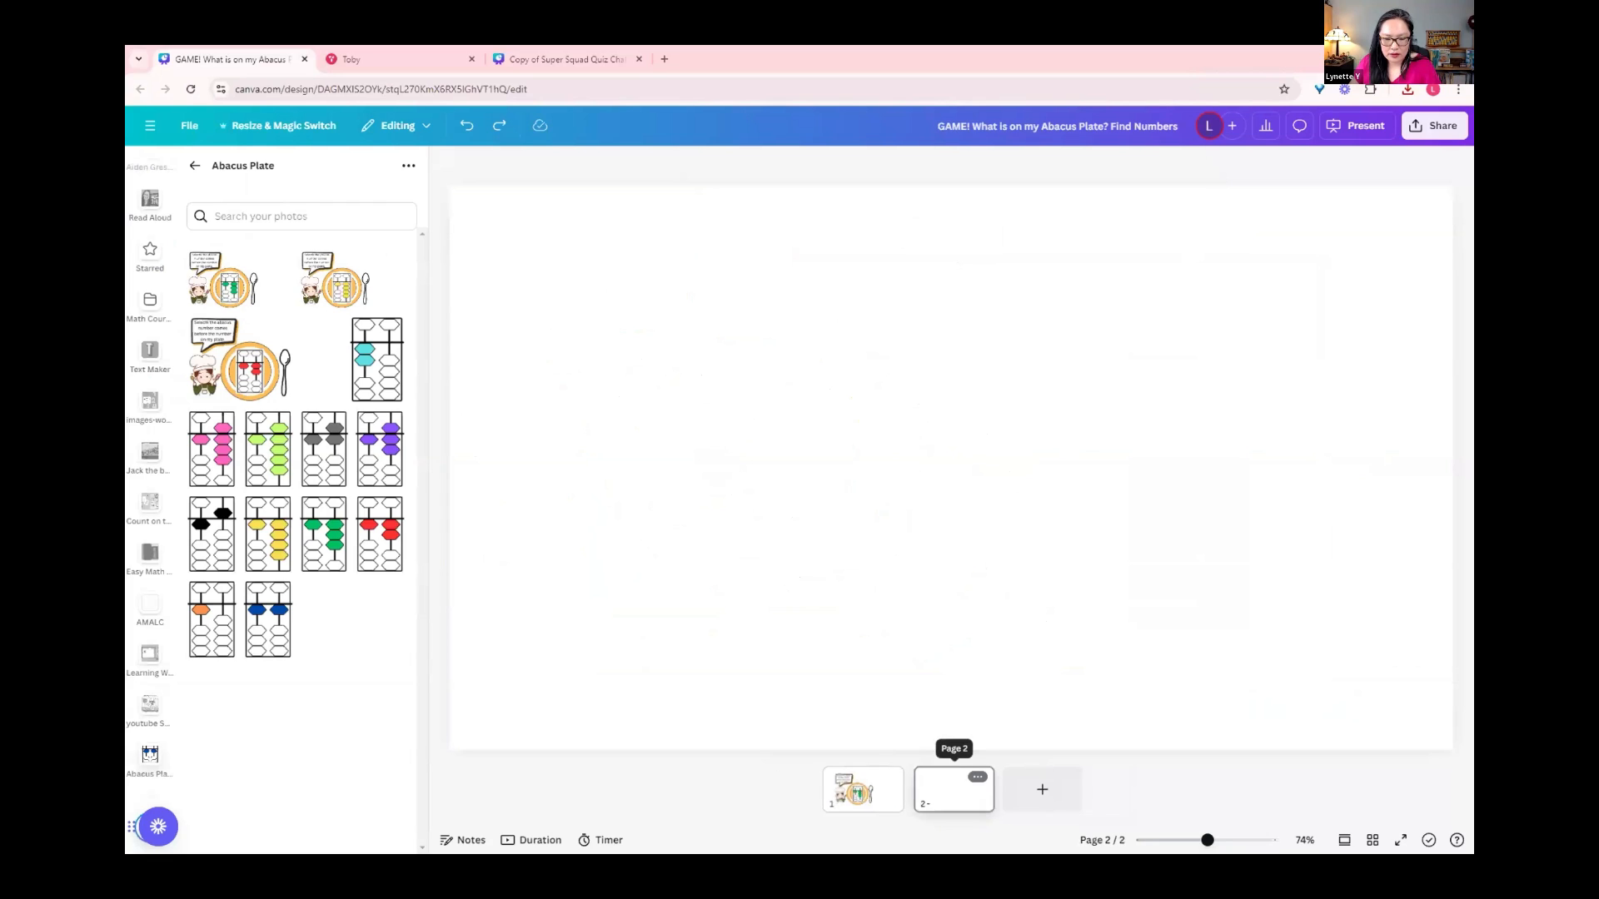
left_click(863, 789)
key("Delete")
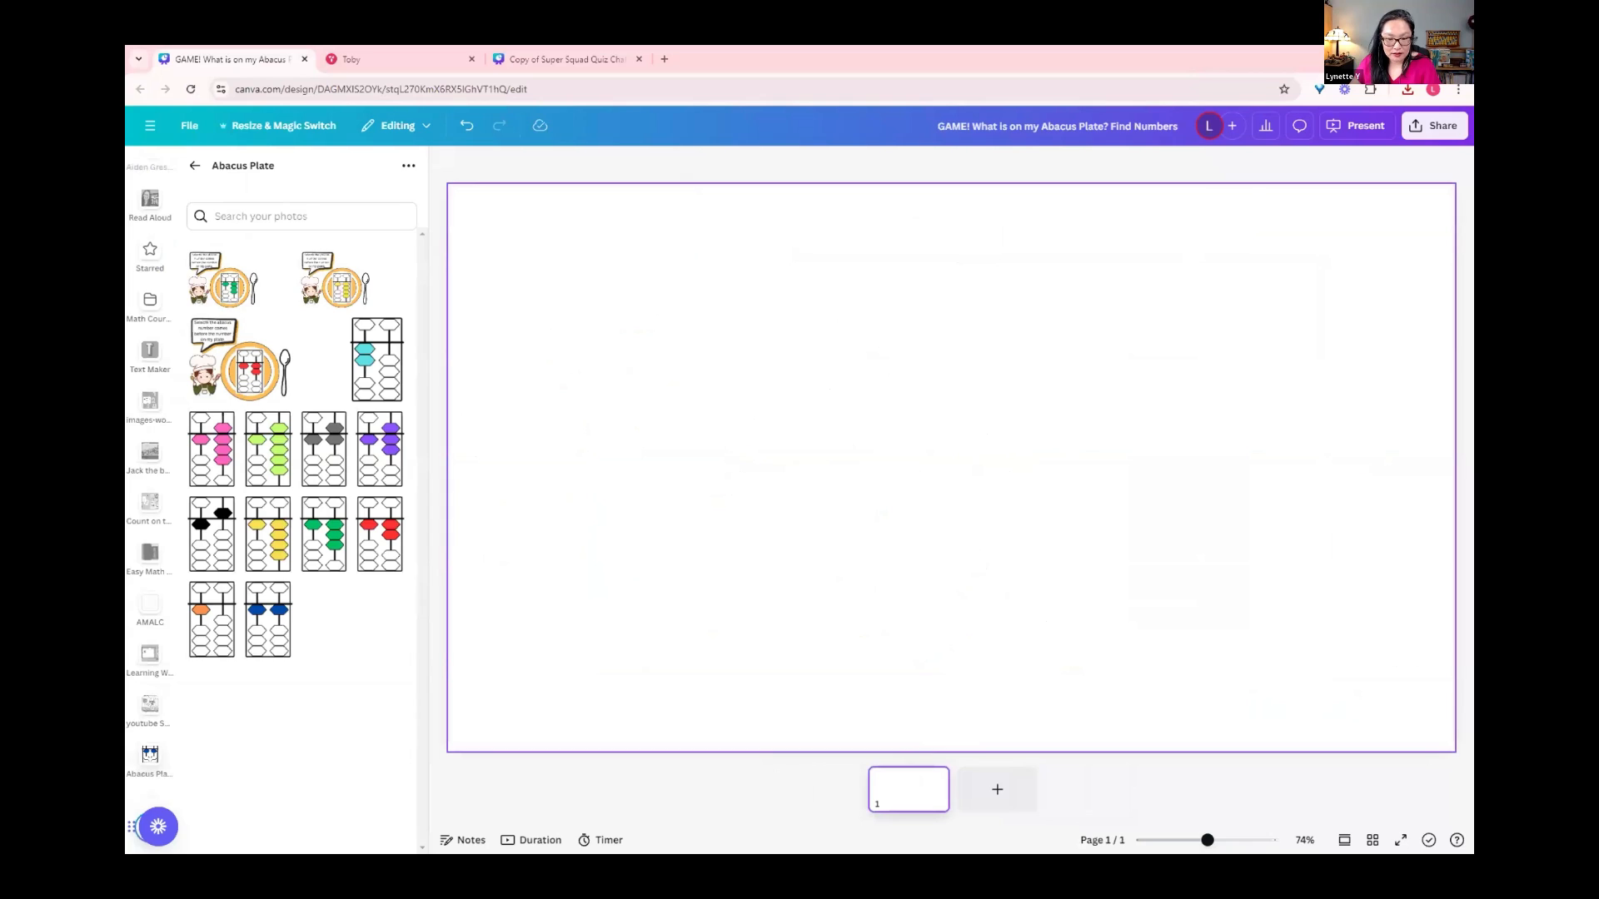
Step: Place the green abacus plate image on the blank page; detach page 3's yellow plate image from the background and enlarge it to fill the page
left_click(240, 280)
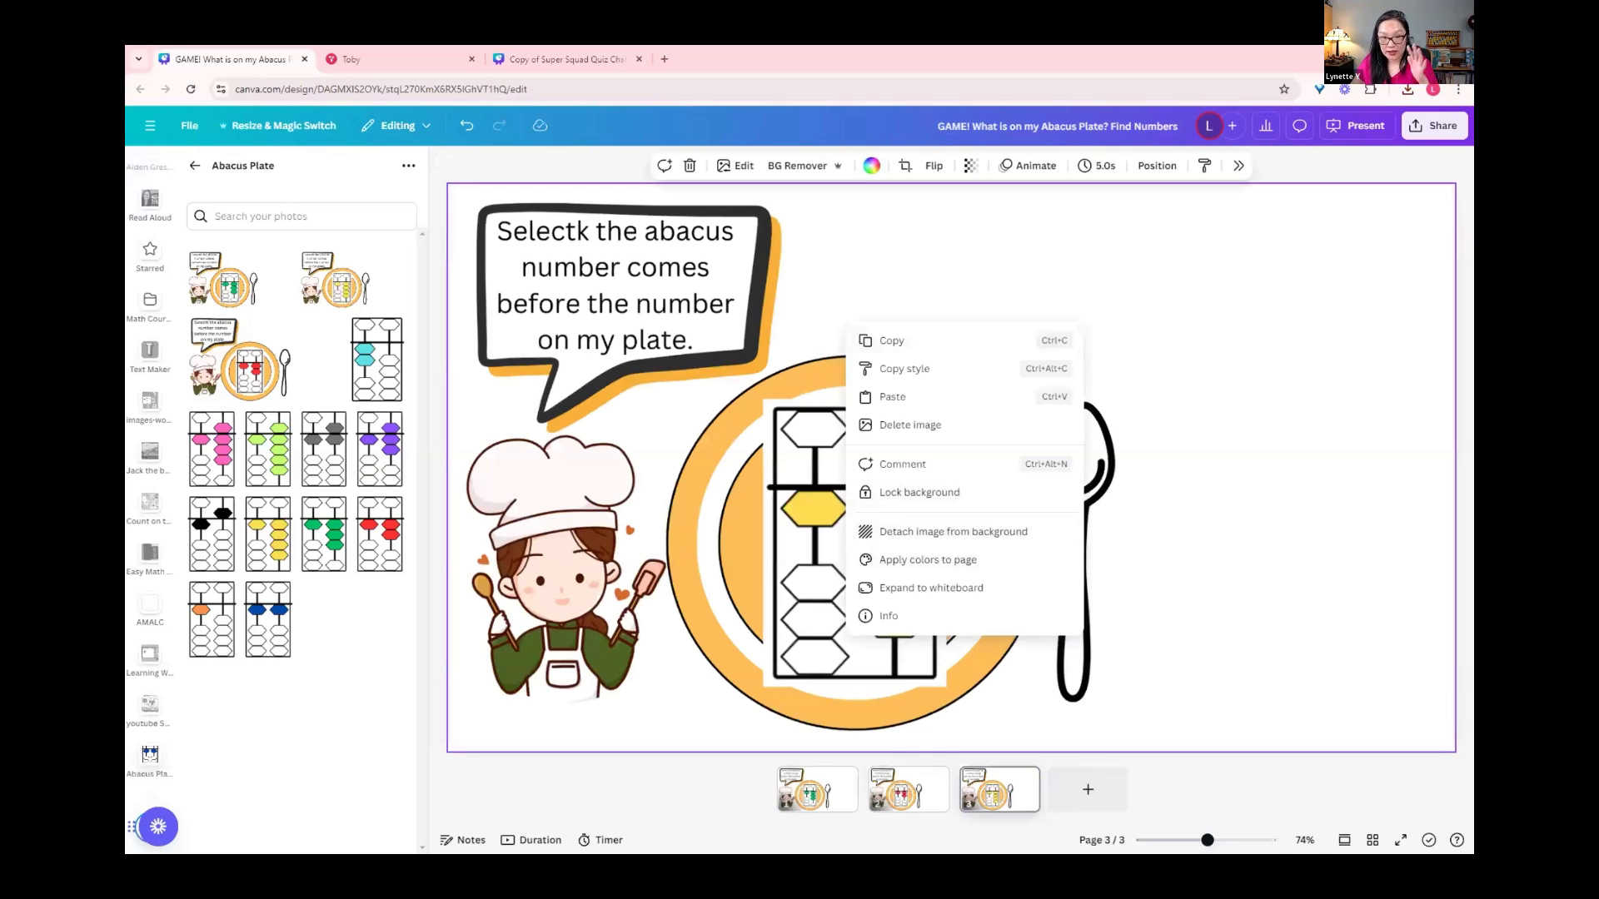
left_click(953, 531)
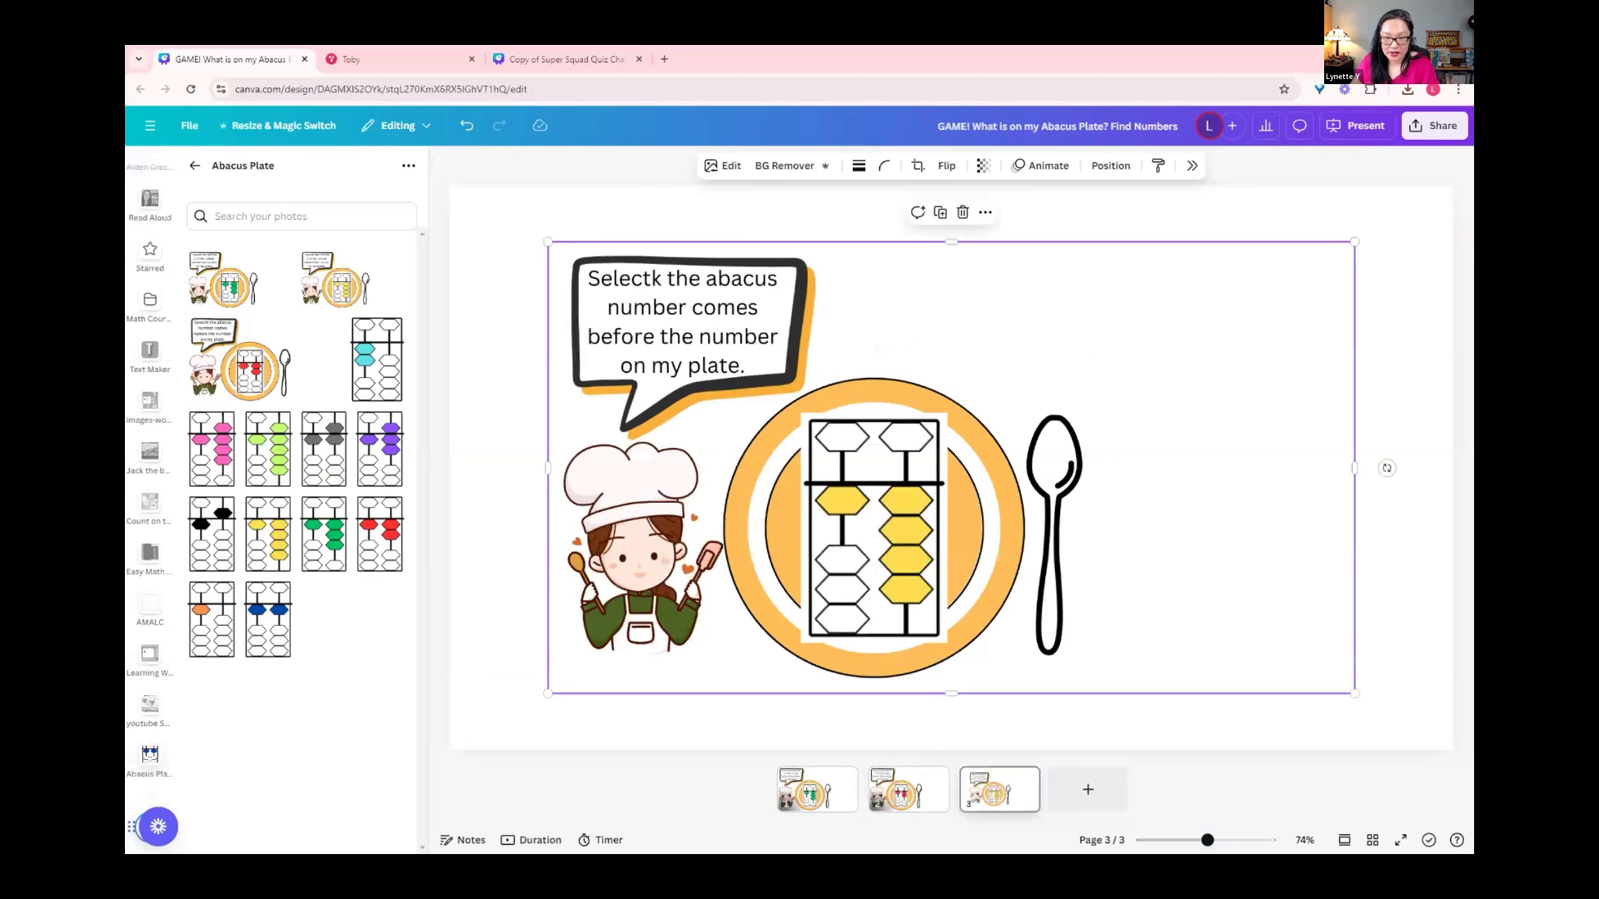
left_click_drag(547, 242, 468, 197)
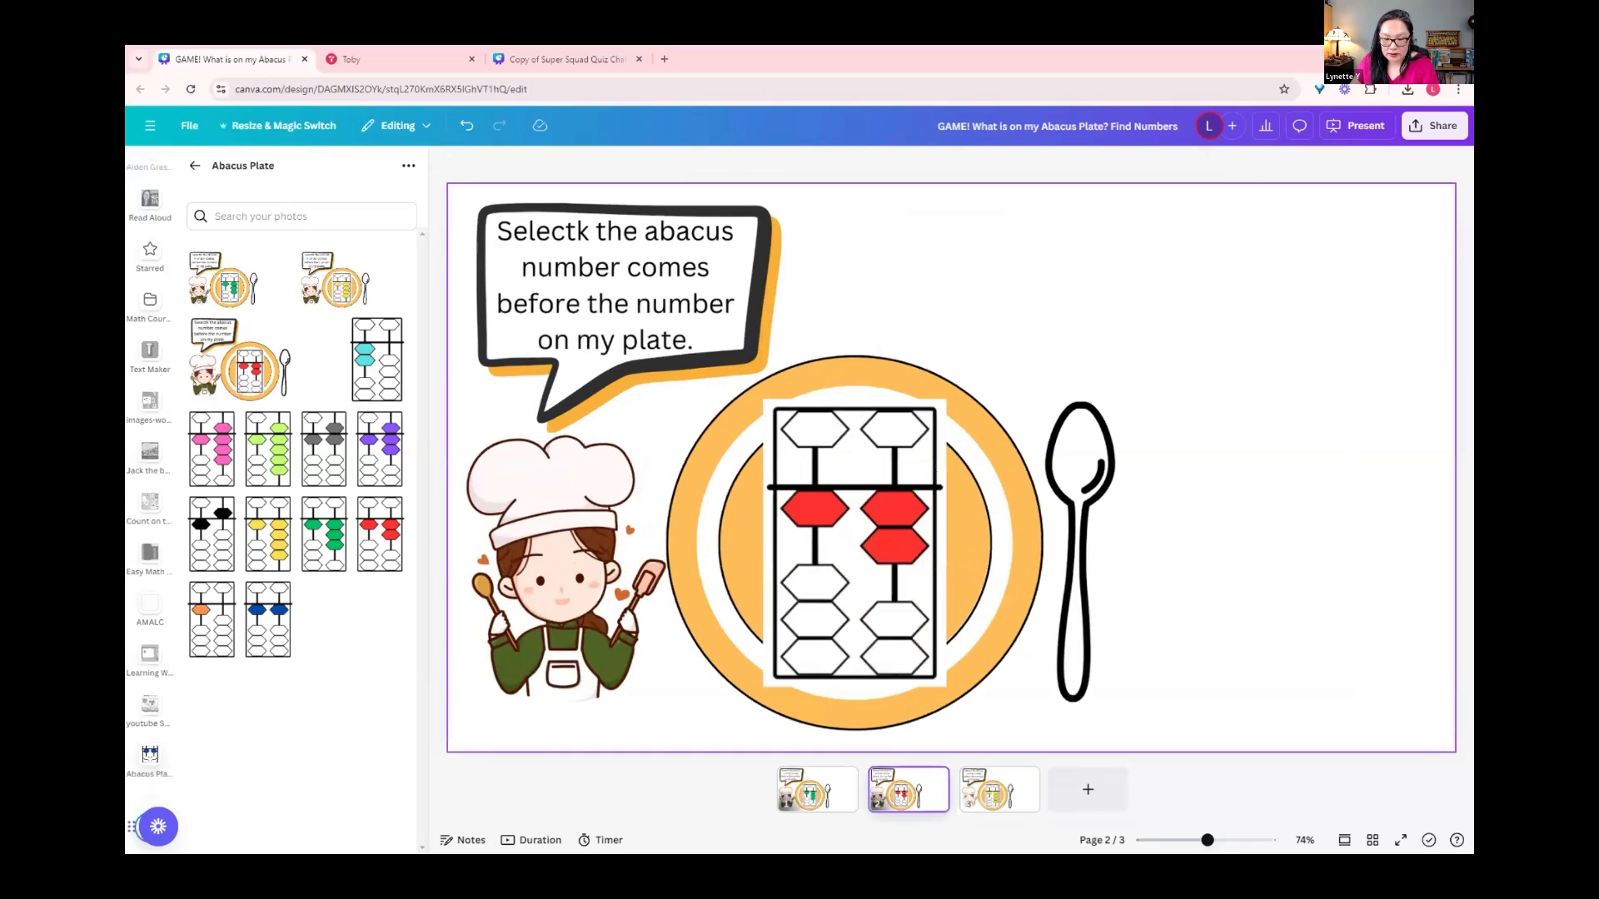
Step: Detach the red abacus plate image on page 2 from the background and enlarge it toward the page edges
left_click(951, 467)
right_click(823, 485)
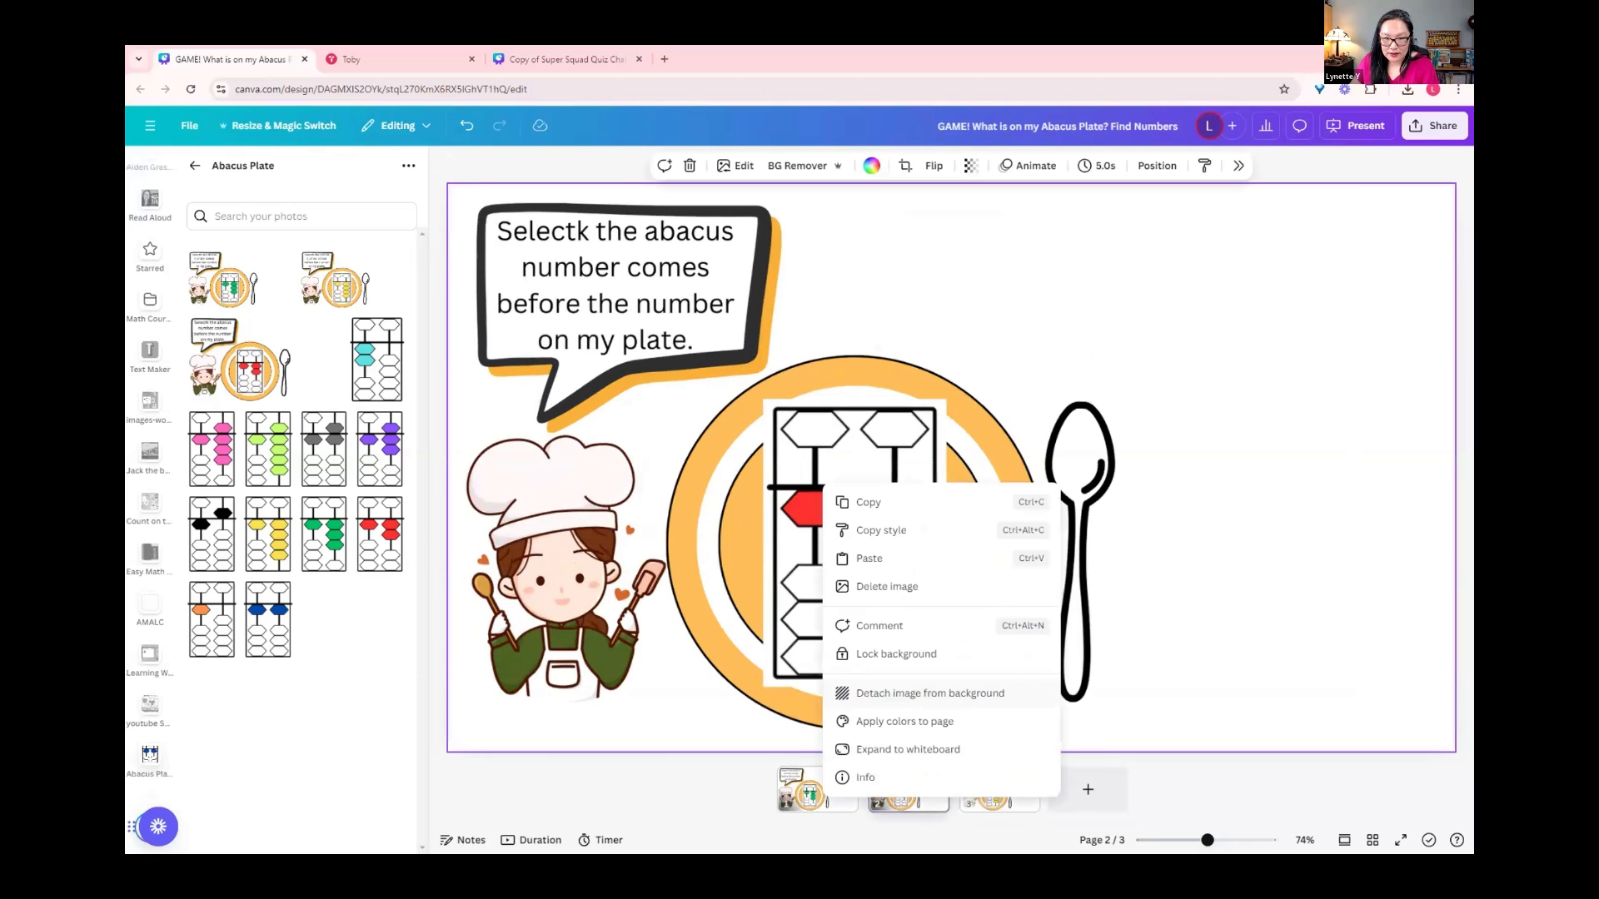
left_click(930, 693)
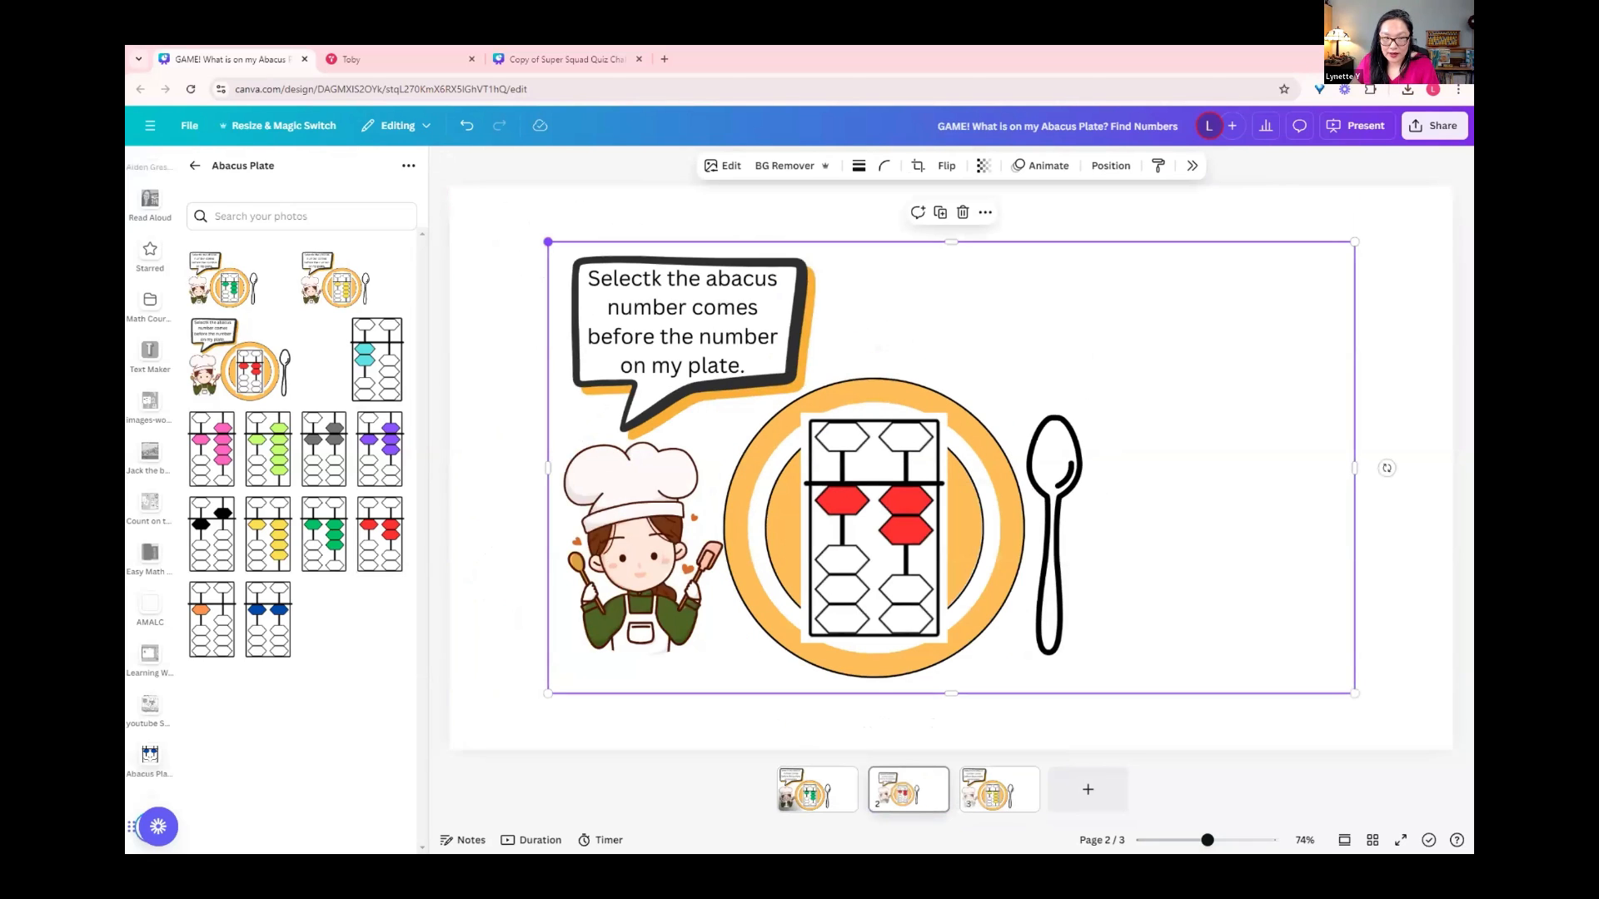
left_click_drag(548, 241, 456, 191)
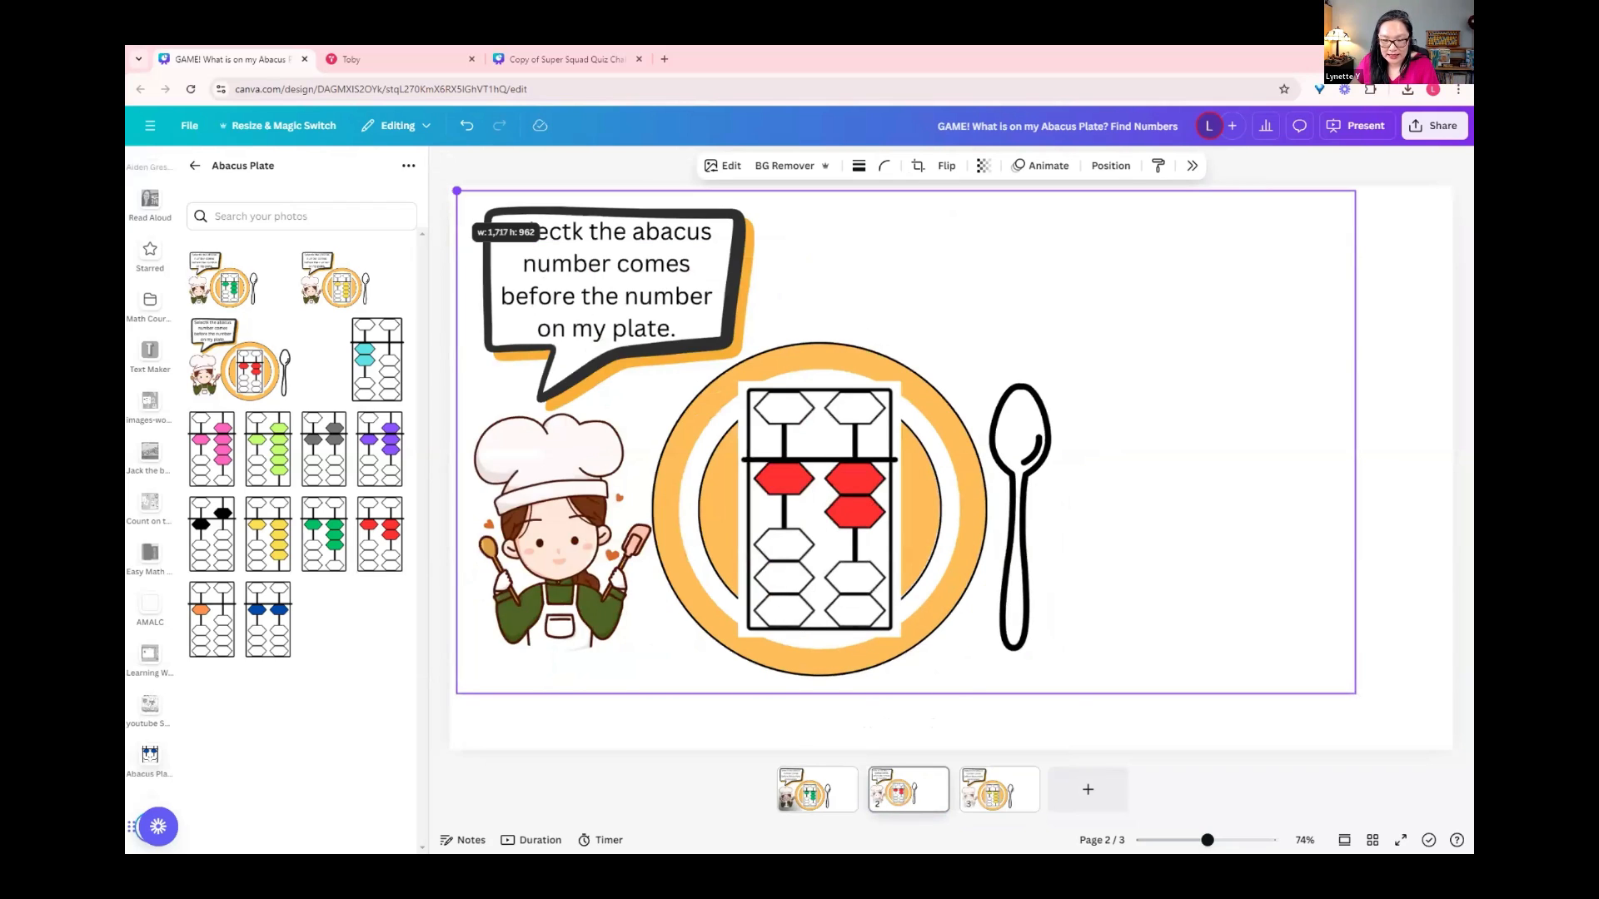
left_click_drag(456, 191, 449, 186)
Step: Detach the green abacus plate image on page 1 from the background and enlarge it to fill the whole page
left_click(817, 789)
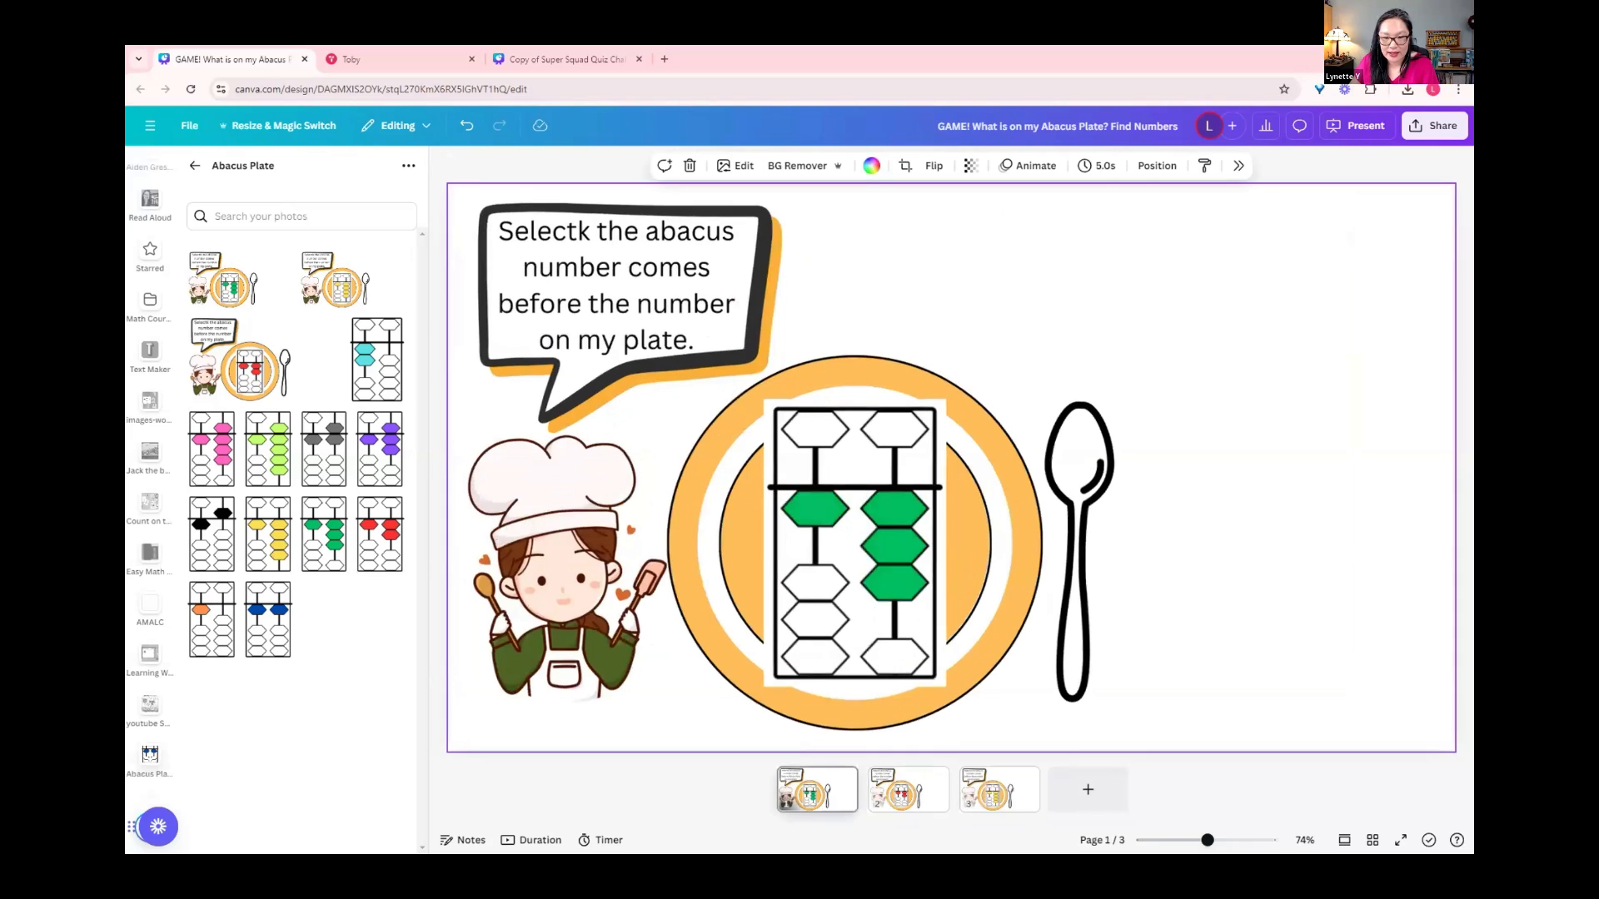
right_click(825, 646)
left_click(930, 618)
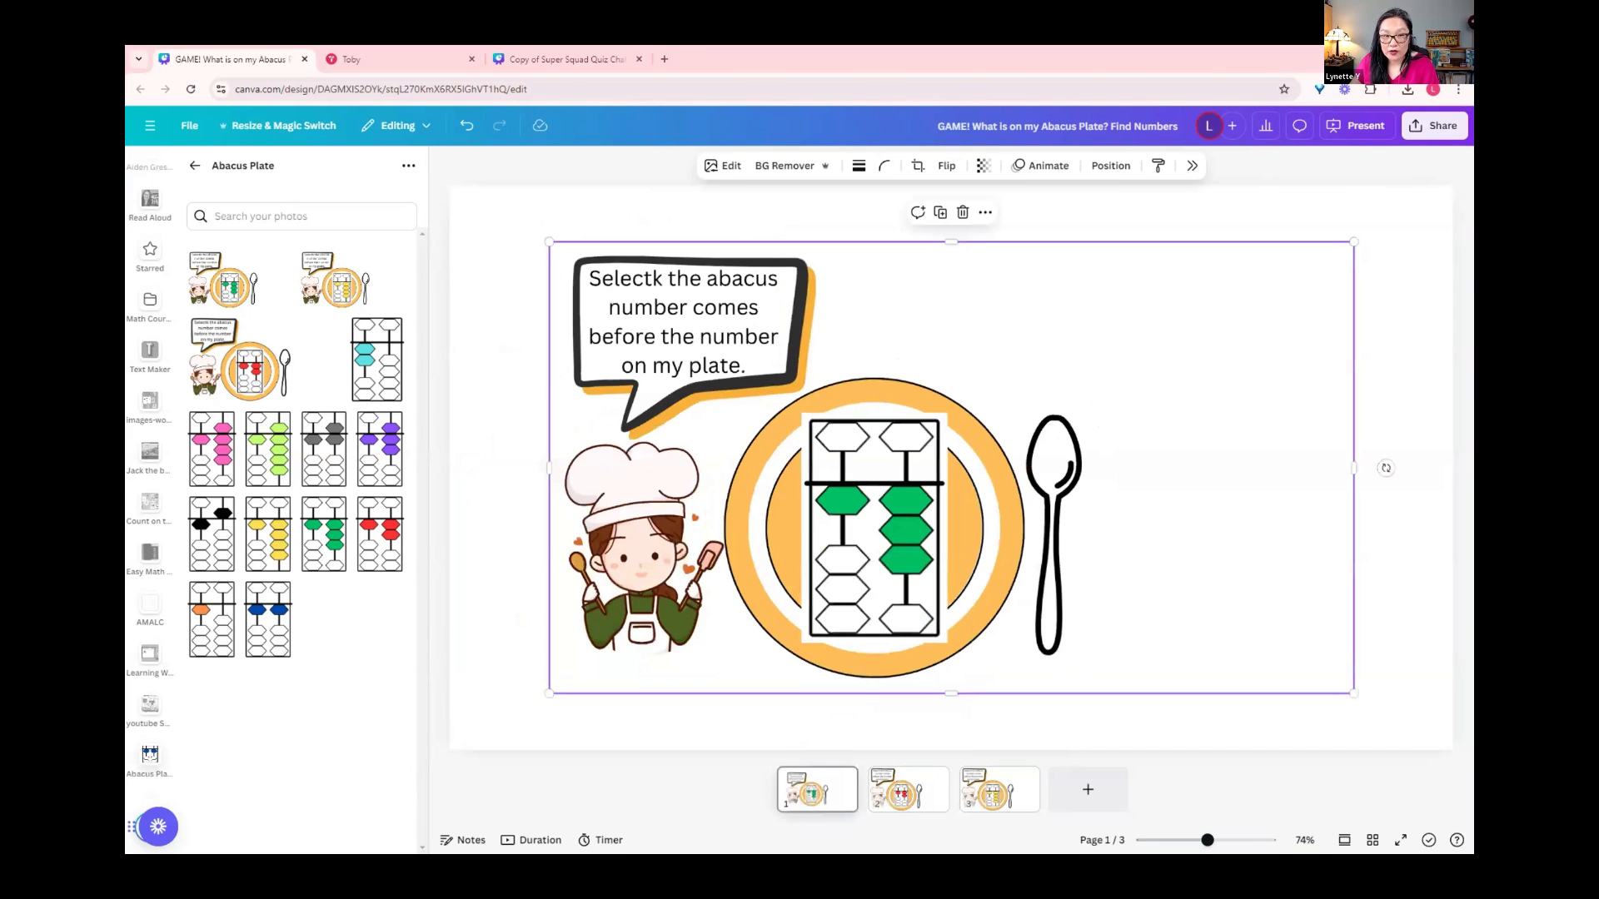
left_click_drag(549, 241, 449, 186)
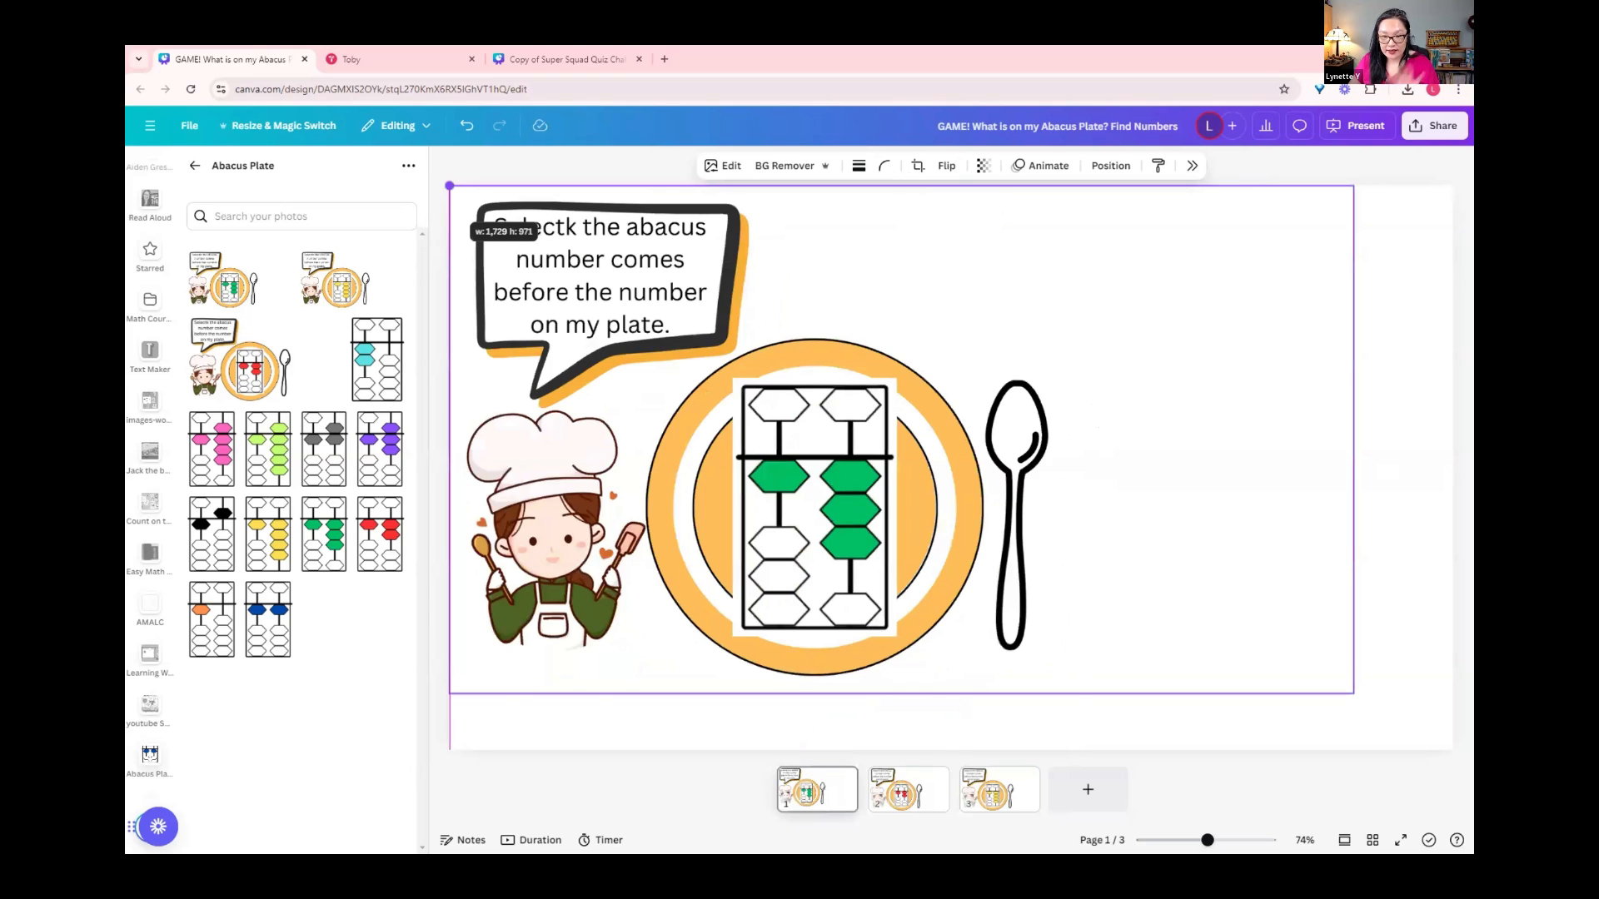
left_click_drag(1353, 693, 1453, 749)
right_click(985, 330)
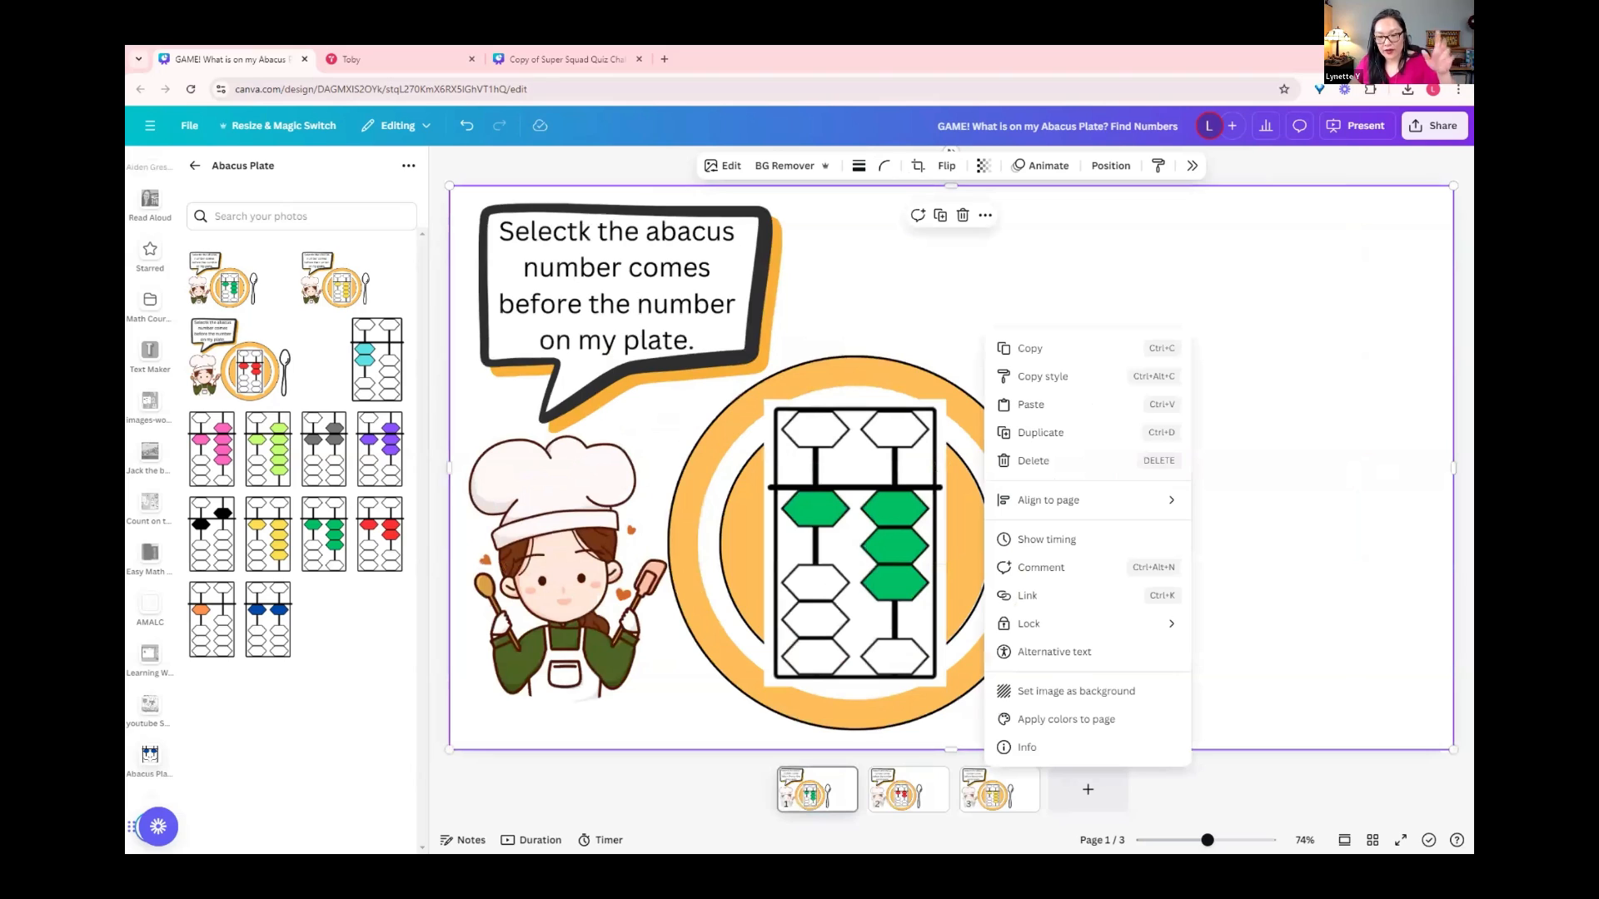
left_click(1087, 789)
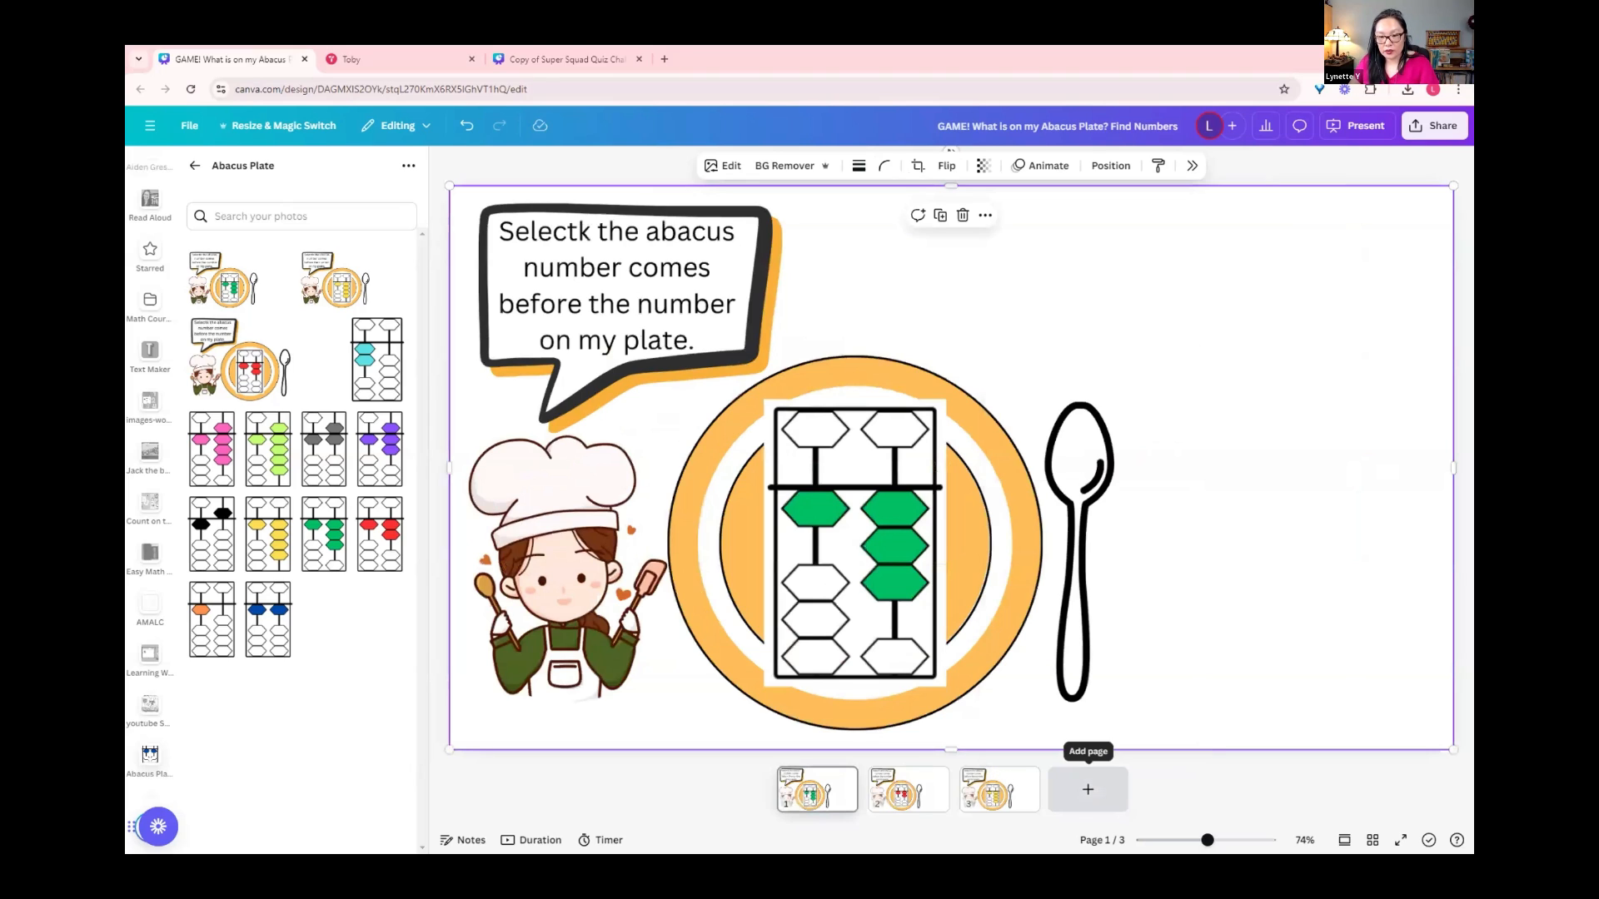
Step: Add a fourth page and insert the purple JOIN NOW font combination on it
left_click(1087, 789)
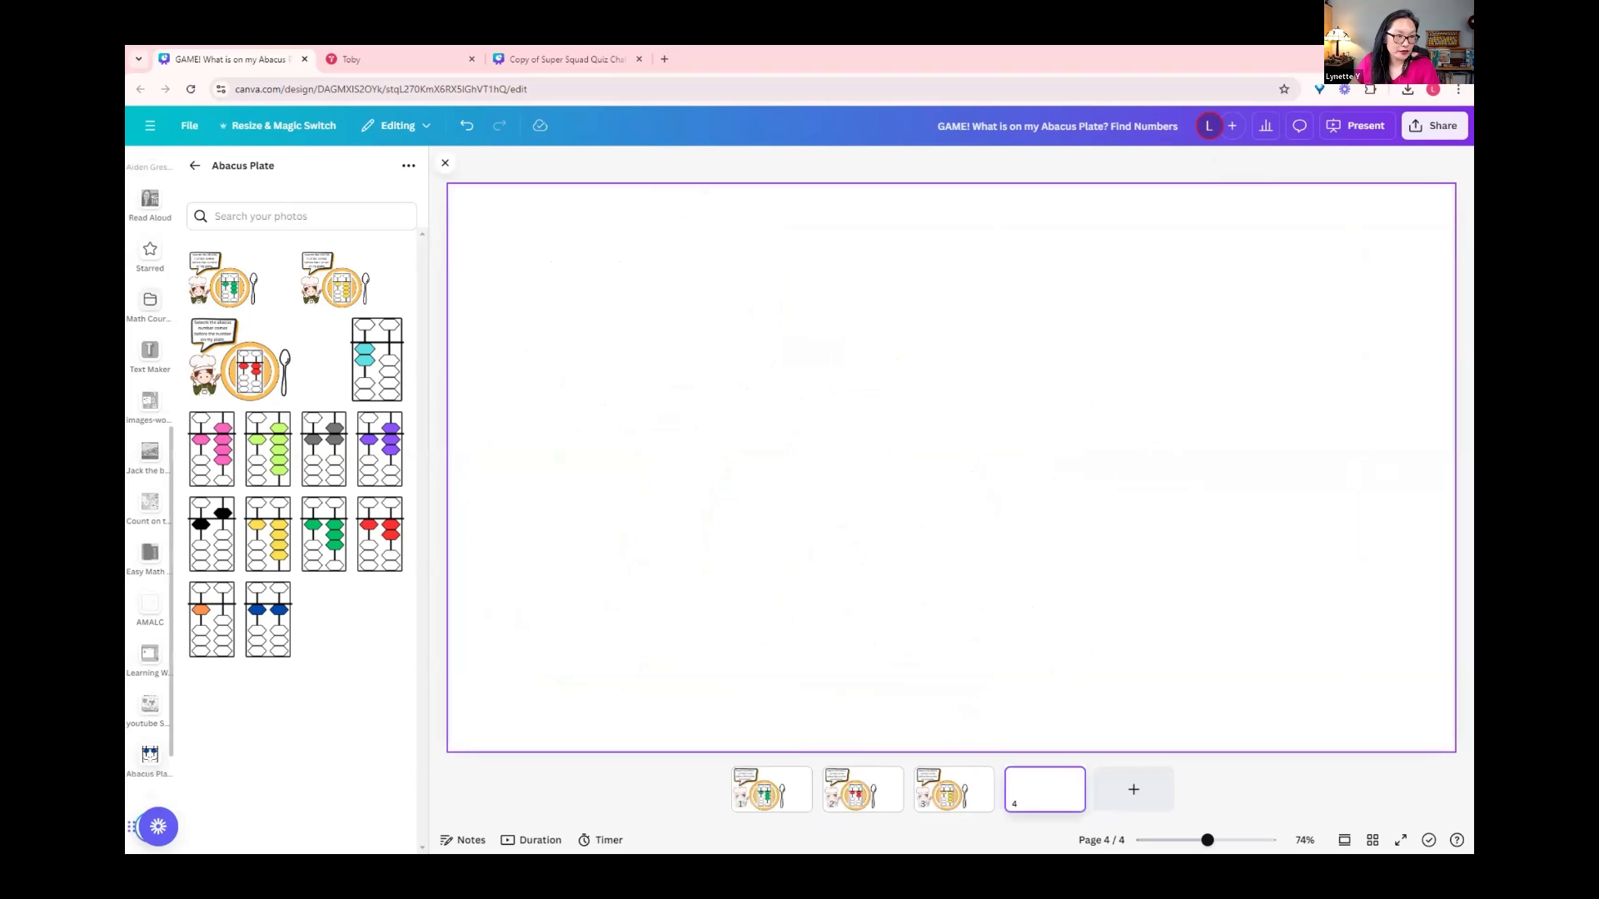
scroll(150, 467, "up", 2)
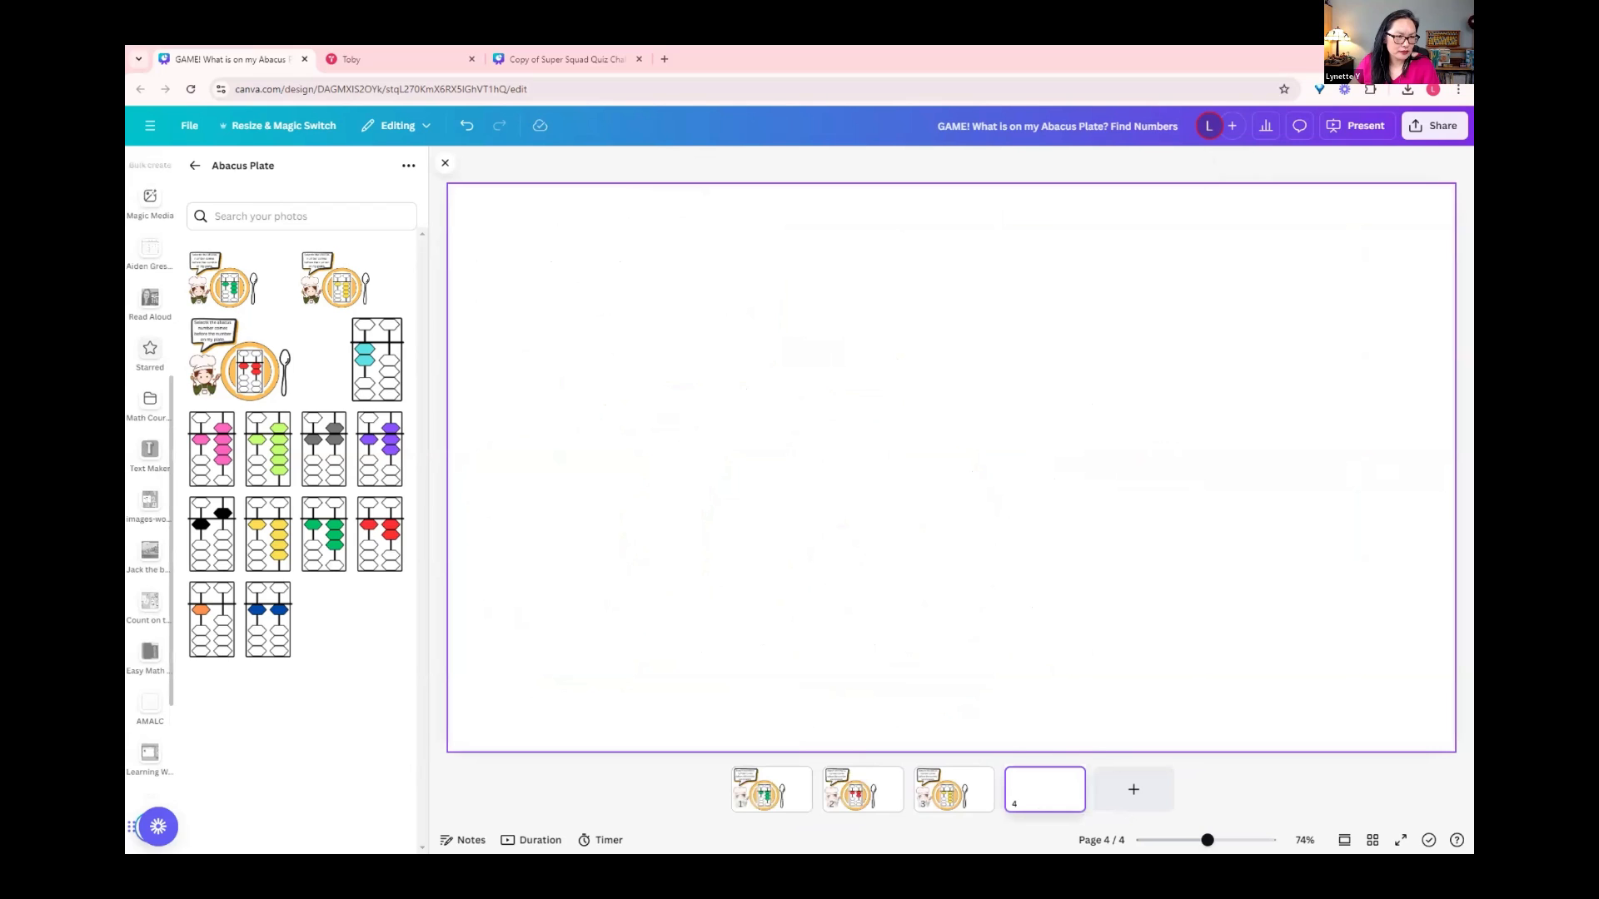
scroll(150, 466, "up", 5)
left_click(150, 279)
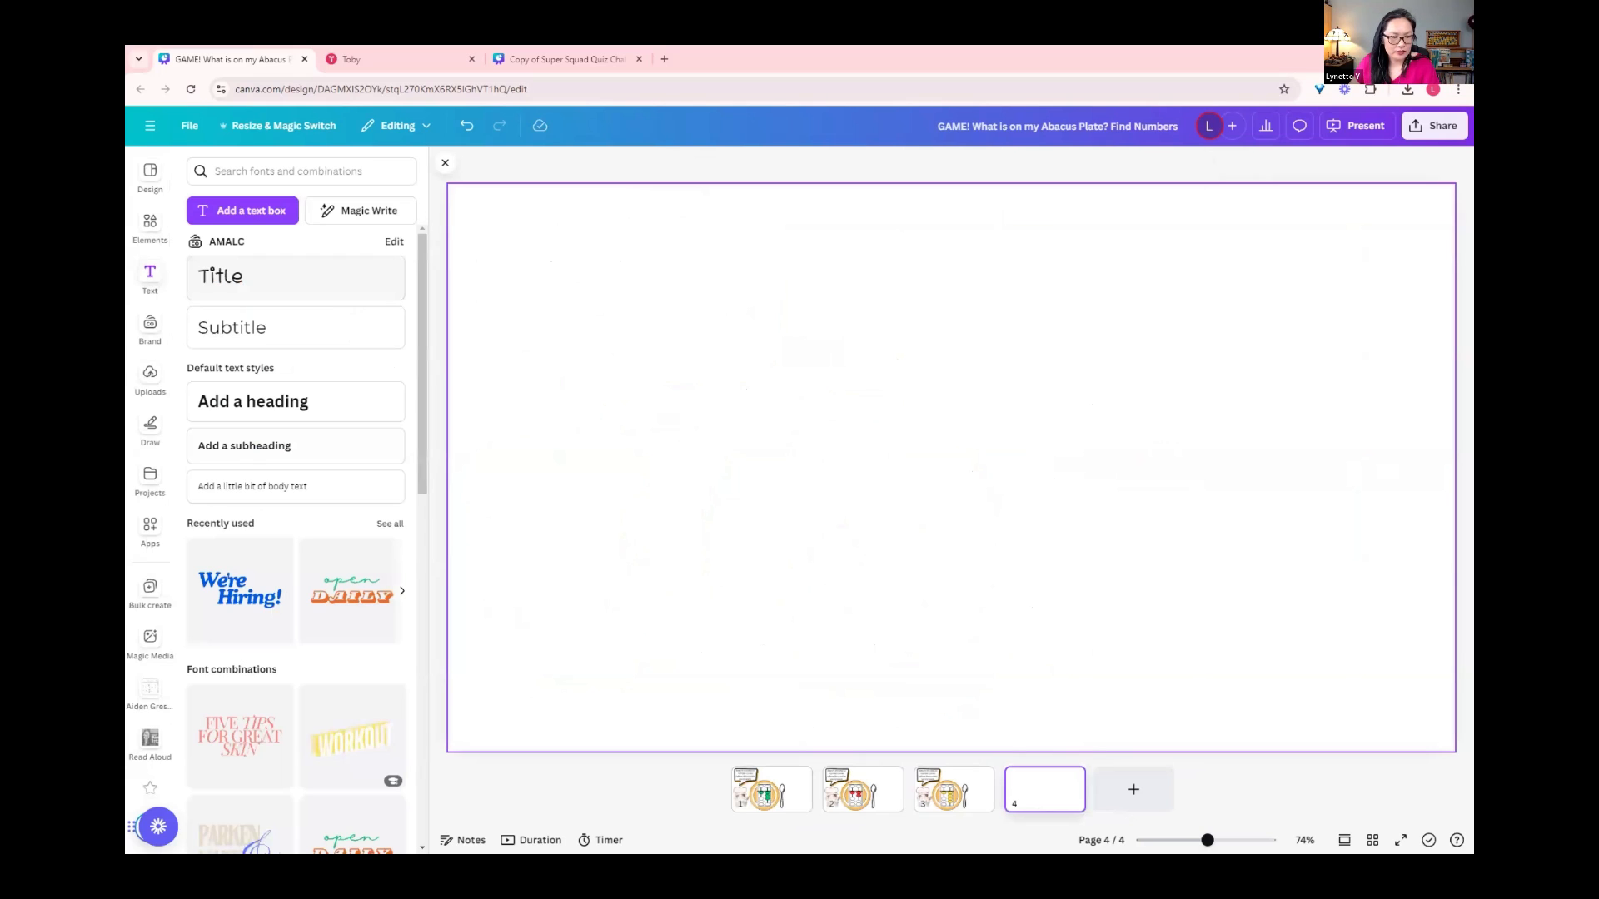
scroll(350, 566, "down", 3)
left_click(353, 790)
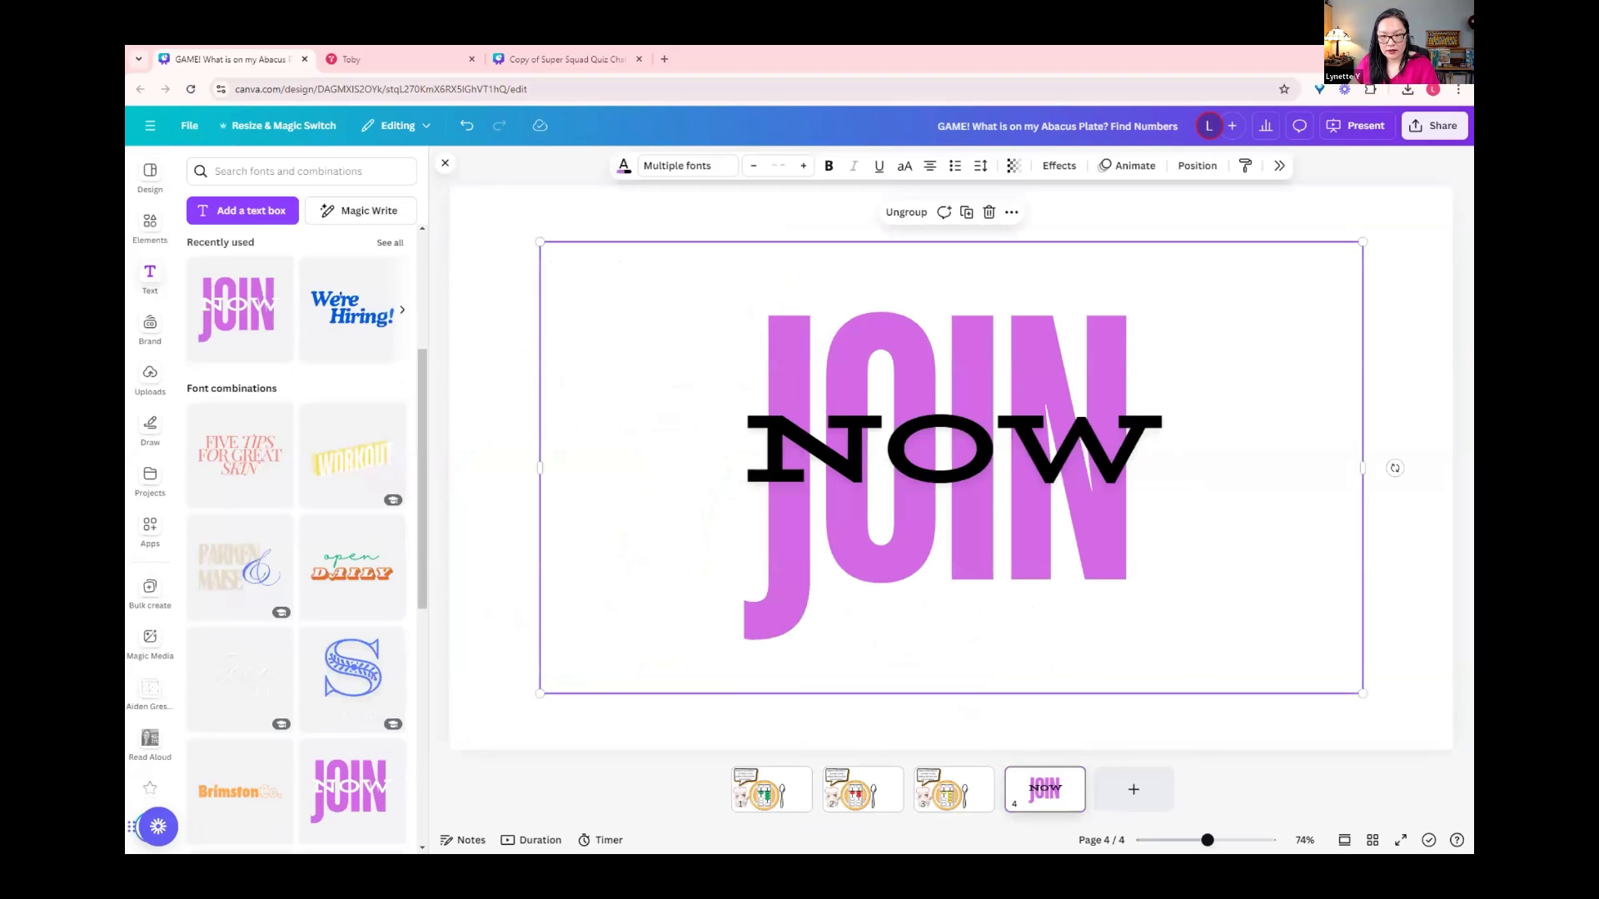
Step: Change NOW to AGAIN and JOIN to Try, and move this page directly after the green plate page
left_click(941, 449)
double_click(941, 450)
type("AGAIN")
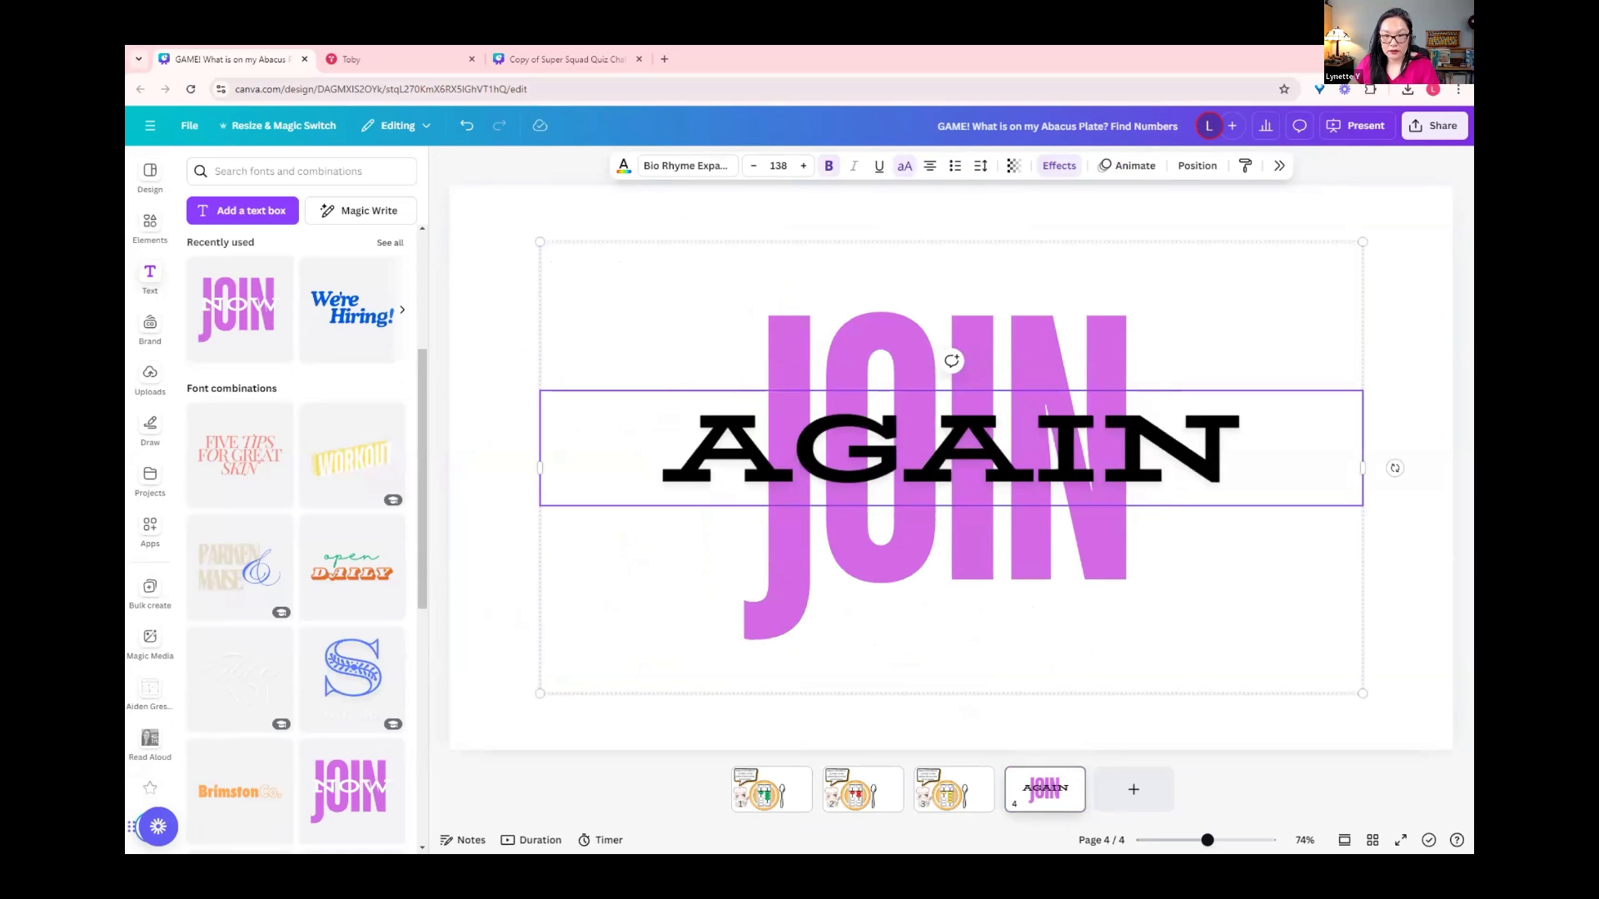
double_click(941, 549)
type("Try")
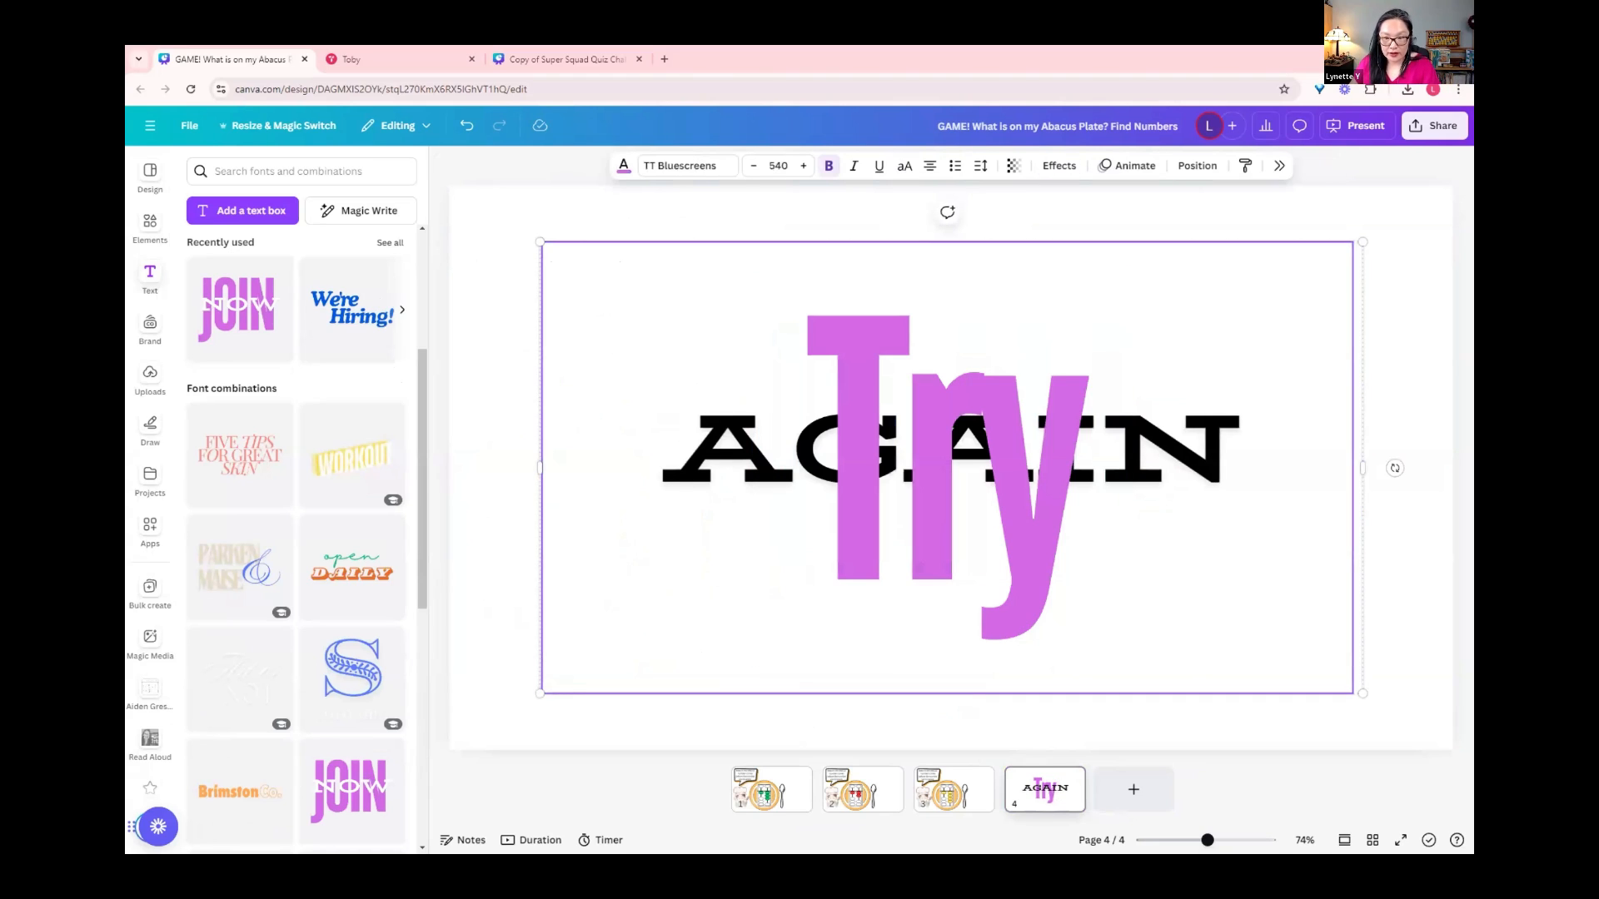
left_click(958, 723)
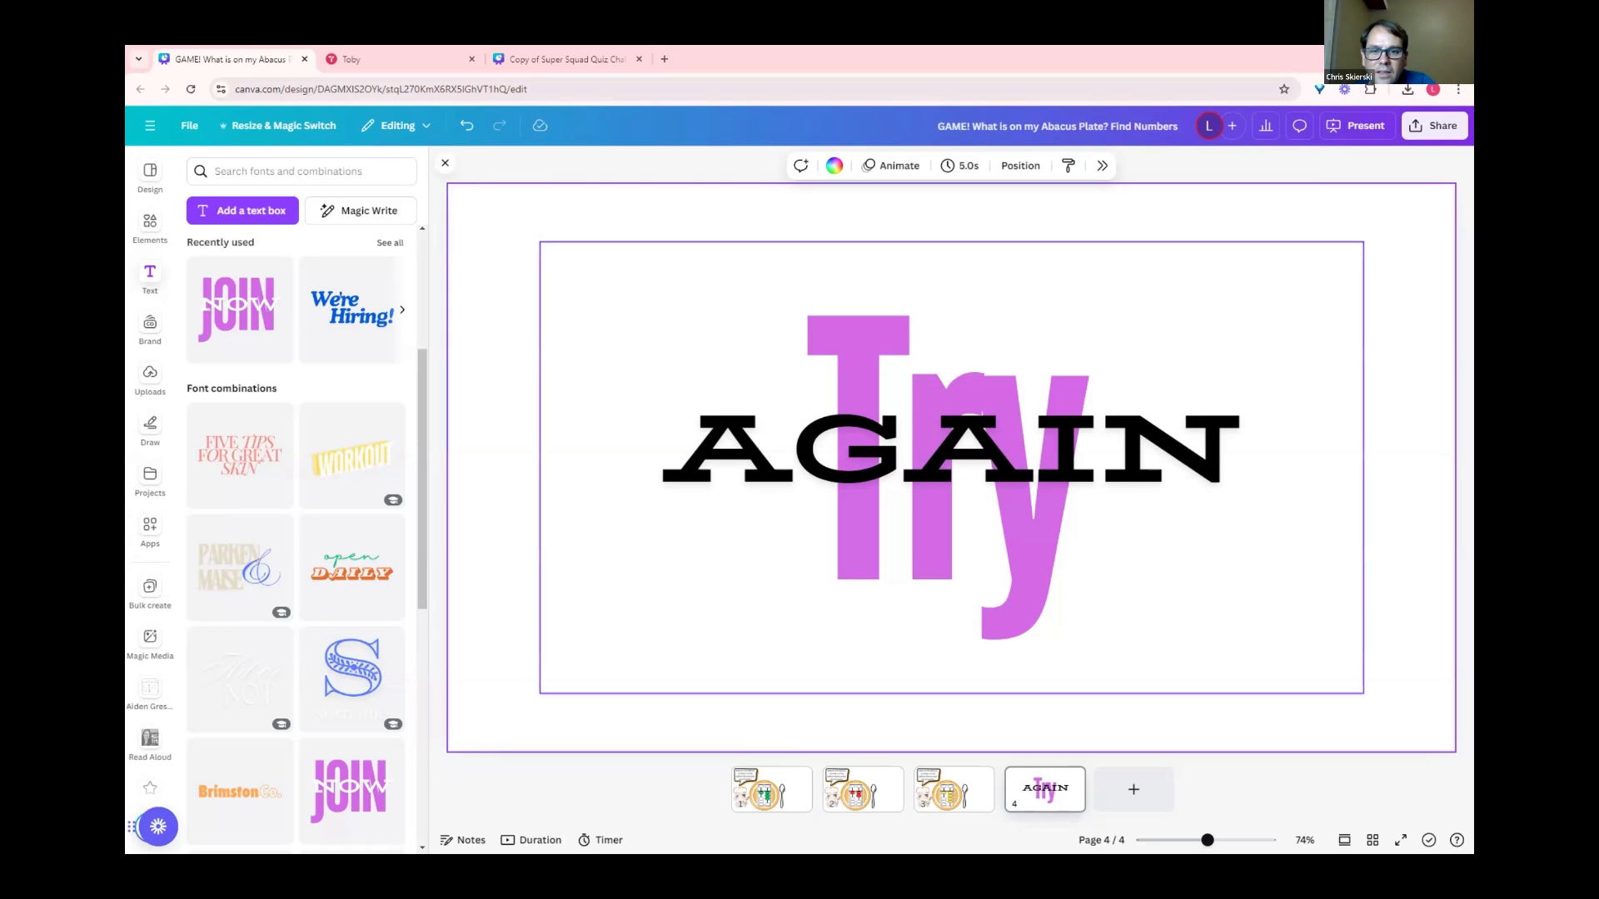
left_click_drag(1045, 789, 866, 787)
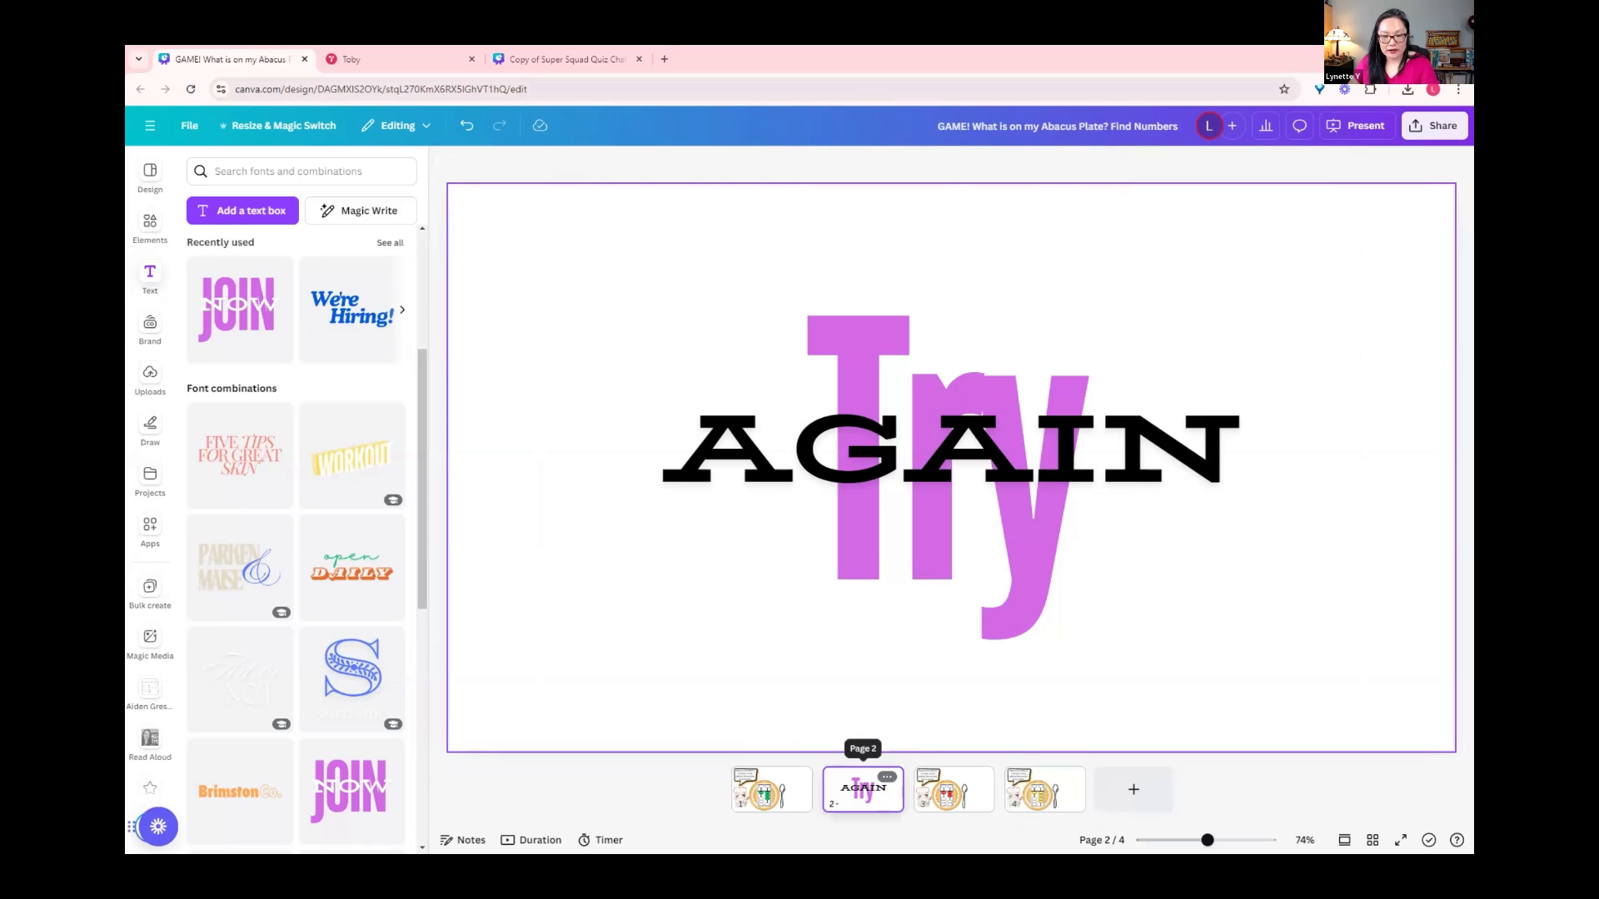
Step: Add a blank page and move it directly after the Try AGAIN page as page 3
left_click(1133, 789)
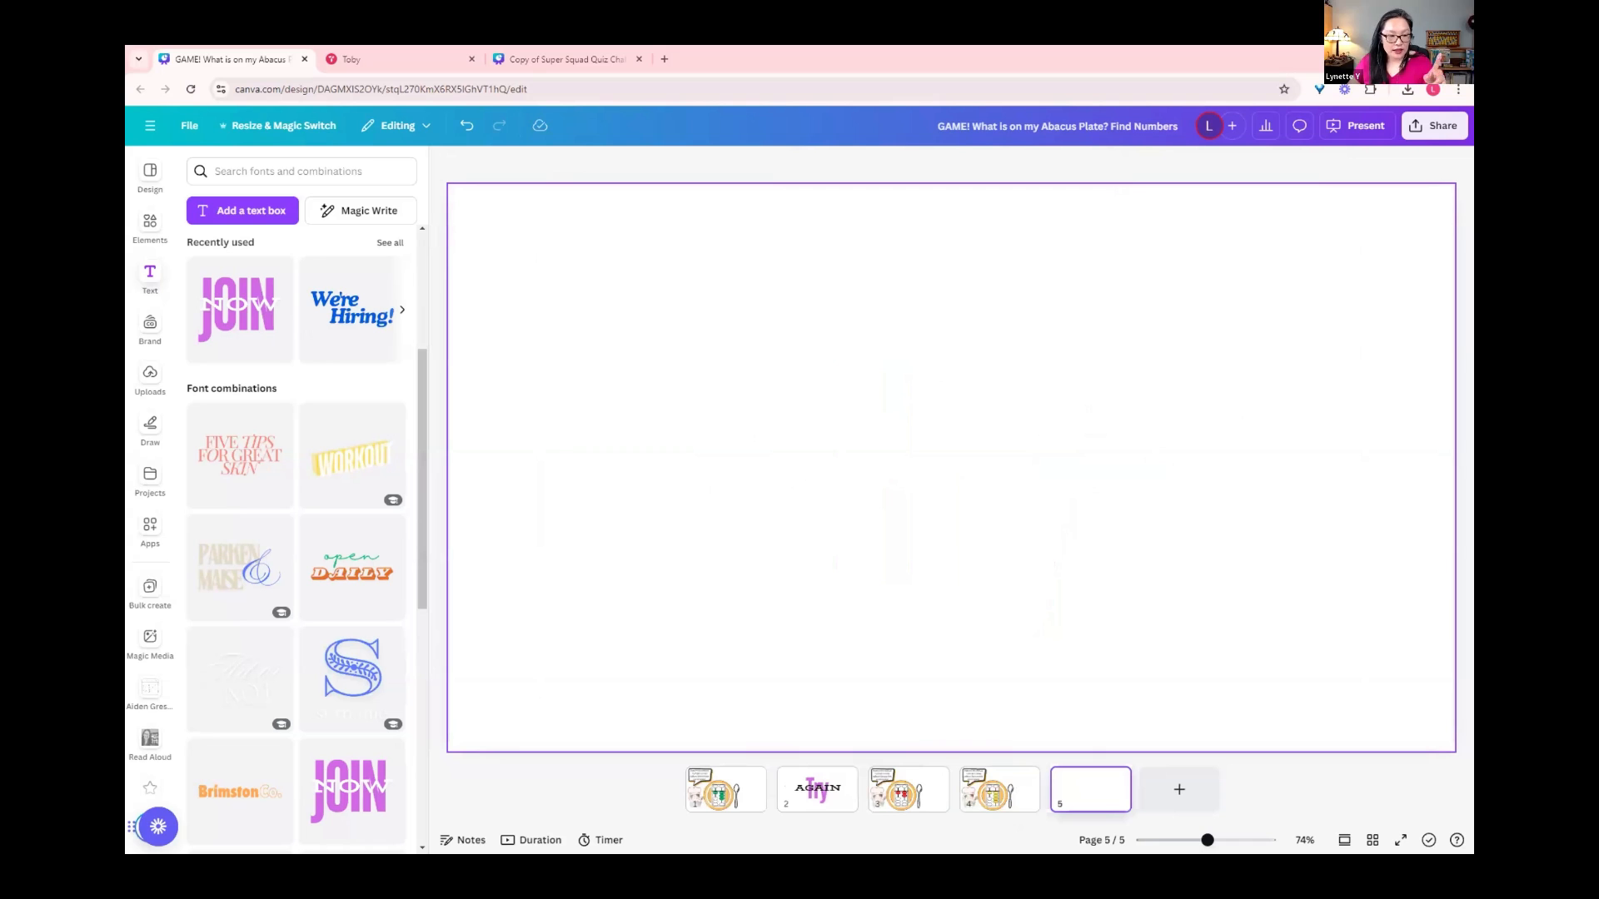
scroll(279, 708, "down", 4)
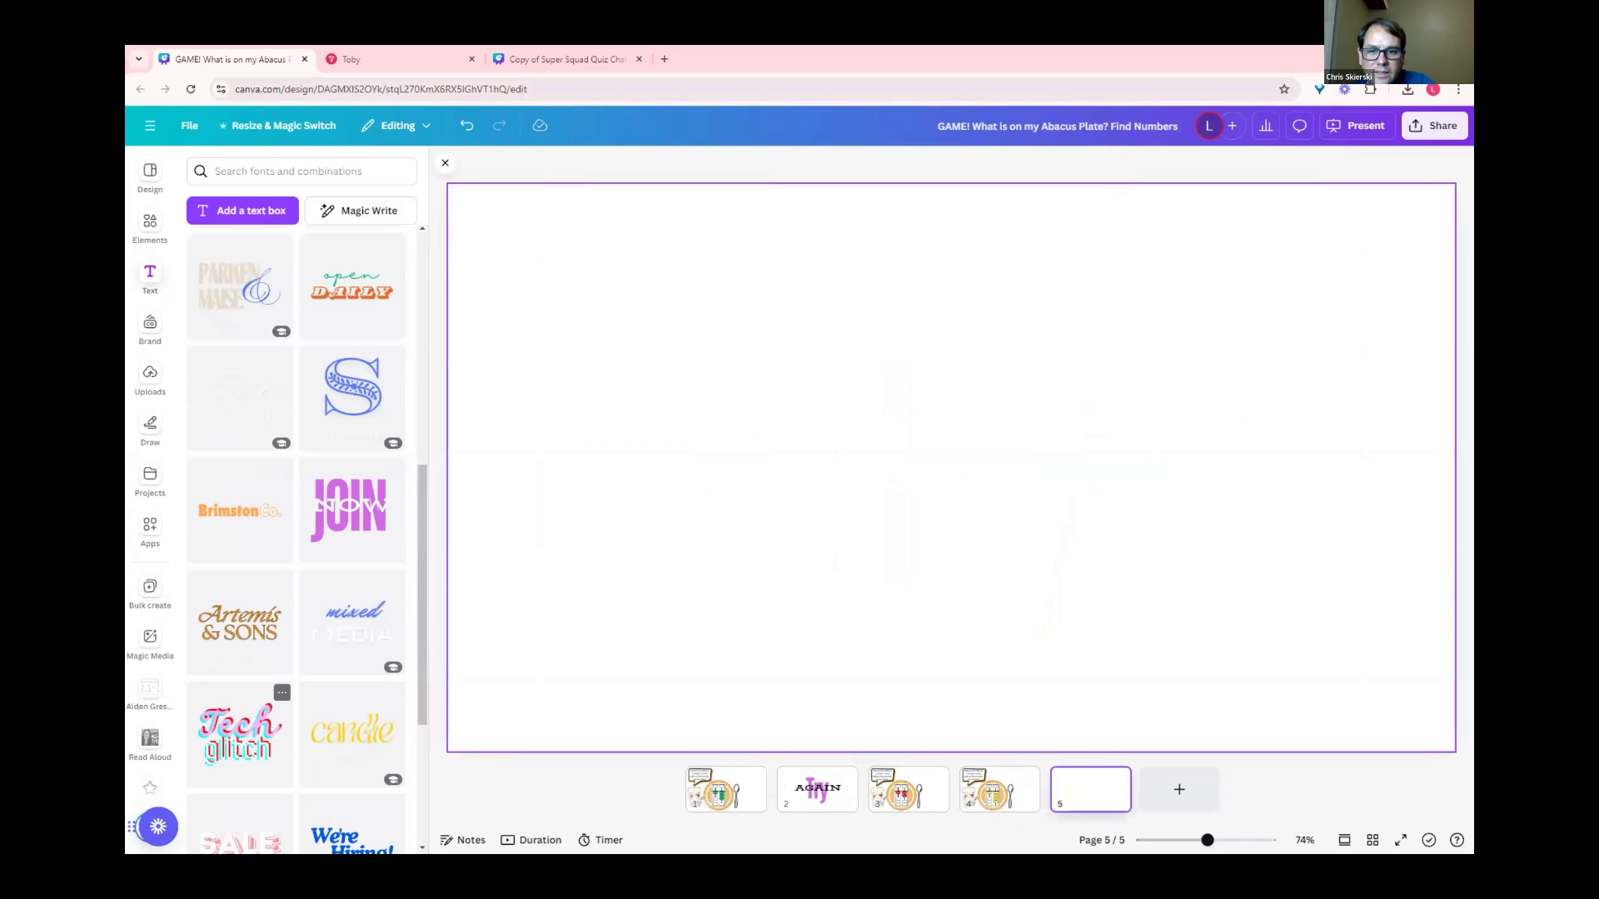
scroll(951, 467, "up", 1)
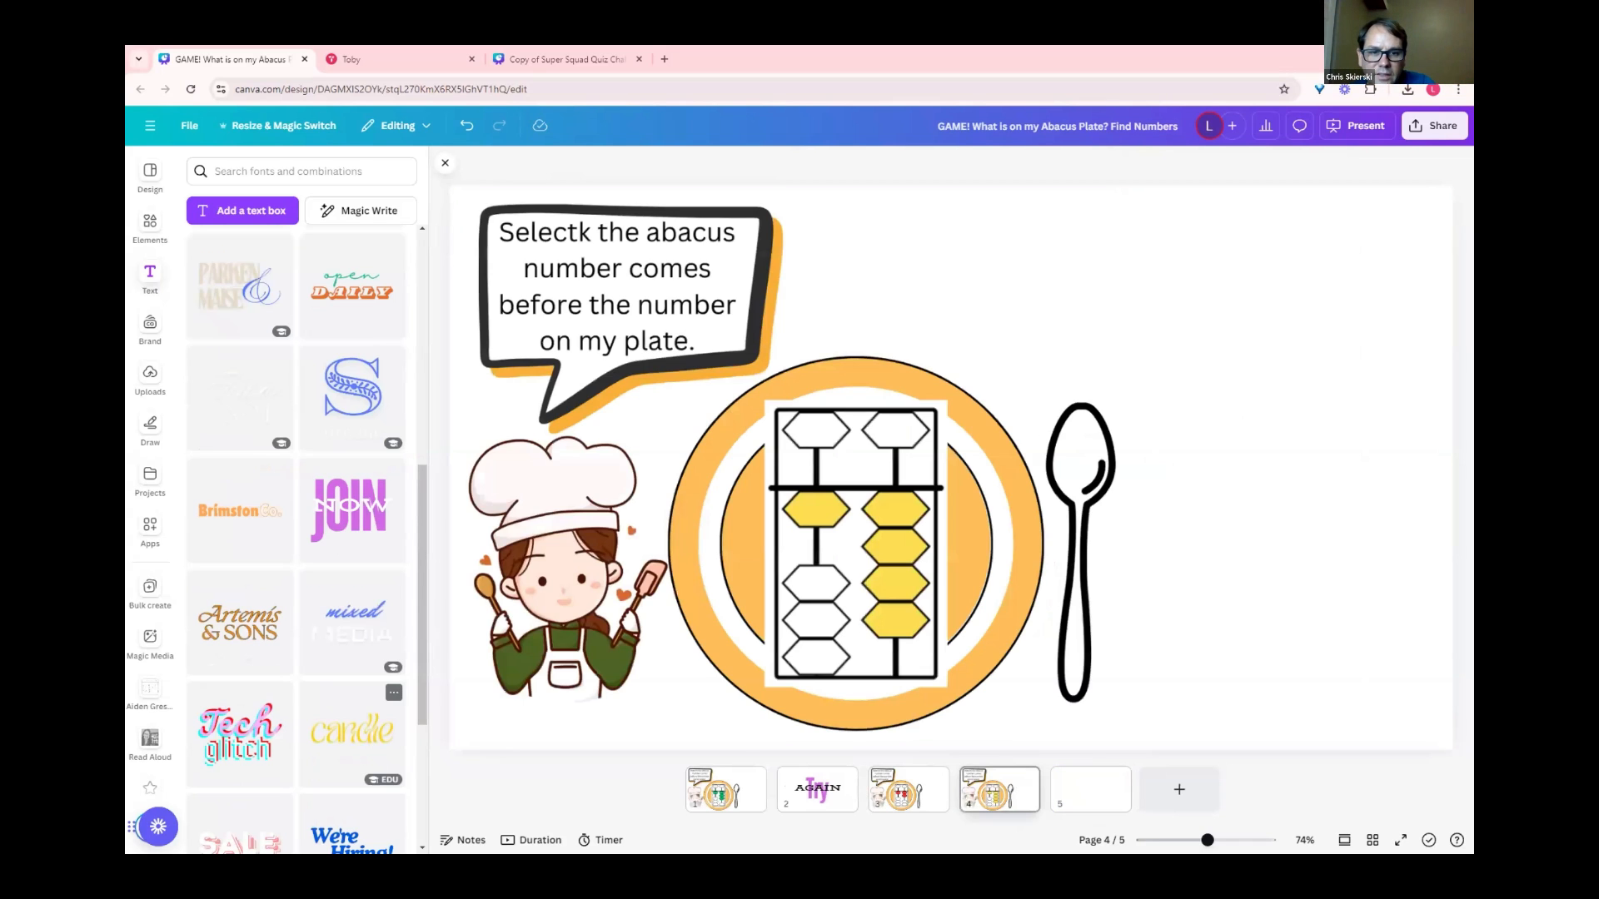
scroll(296, 533, "down", 4)
left_click_drag(1091, 789, 912, 799)
Step: Insert the Play time font combination on blank page 3 and change its text to Well and done
scroll(296, 533, "down", 5)
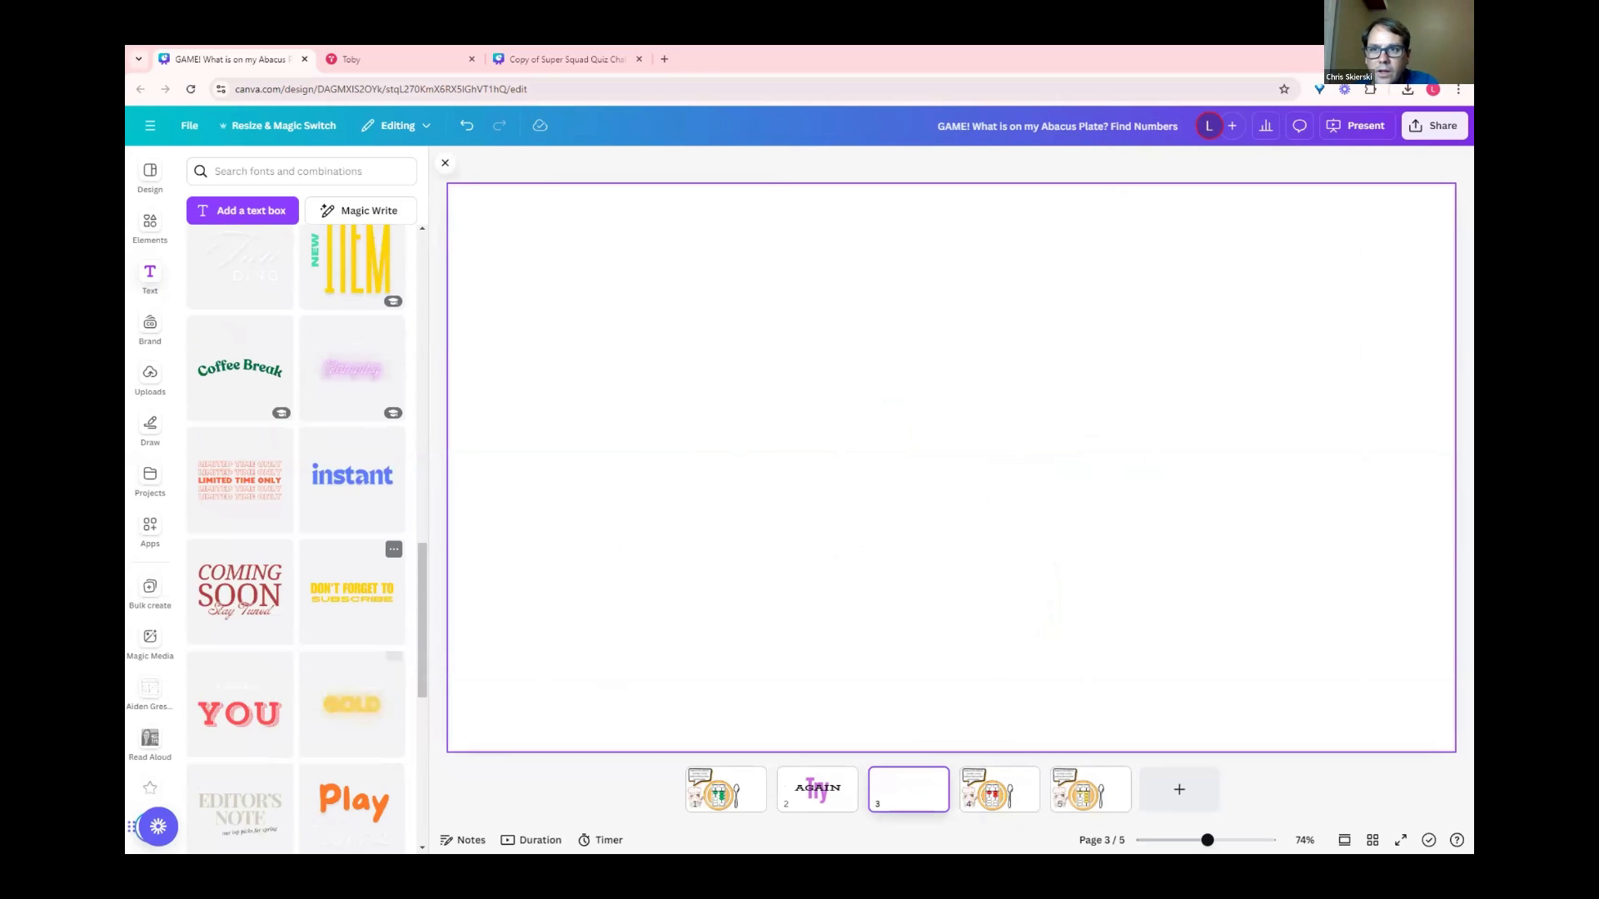
left_click(353, 801)
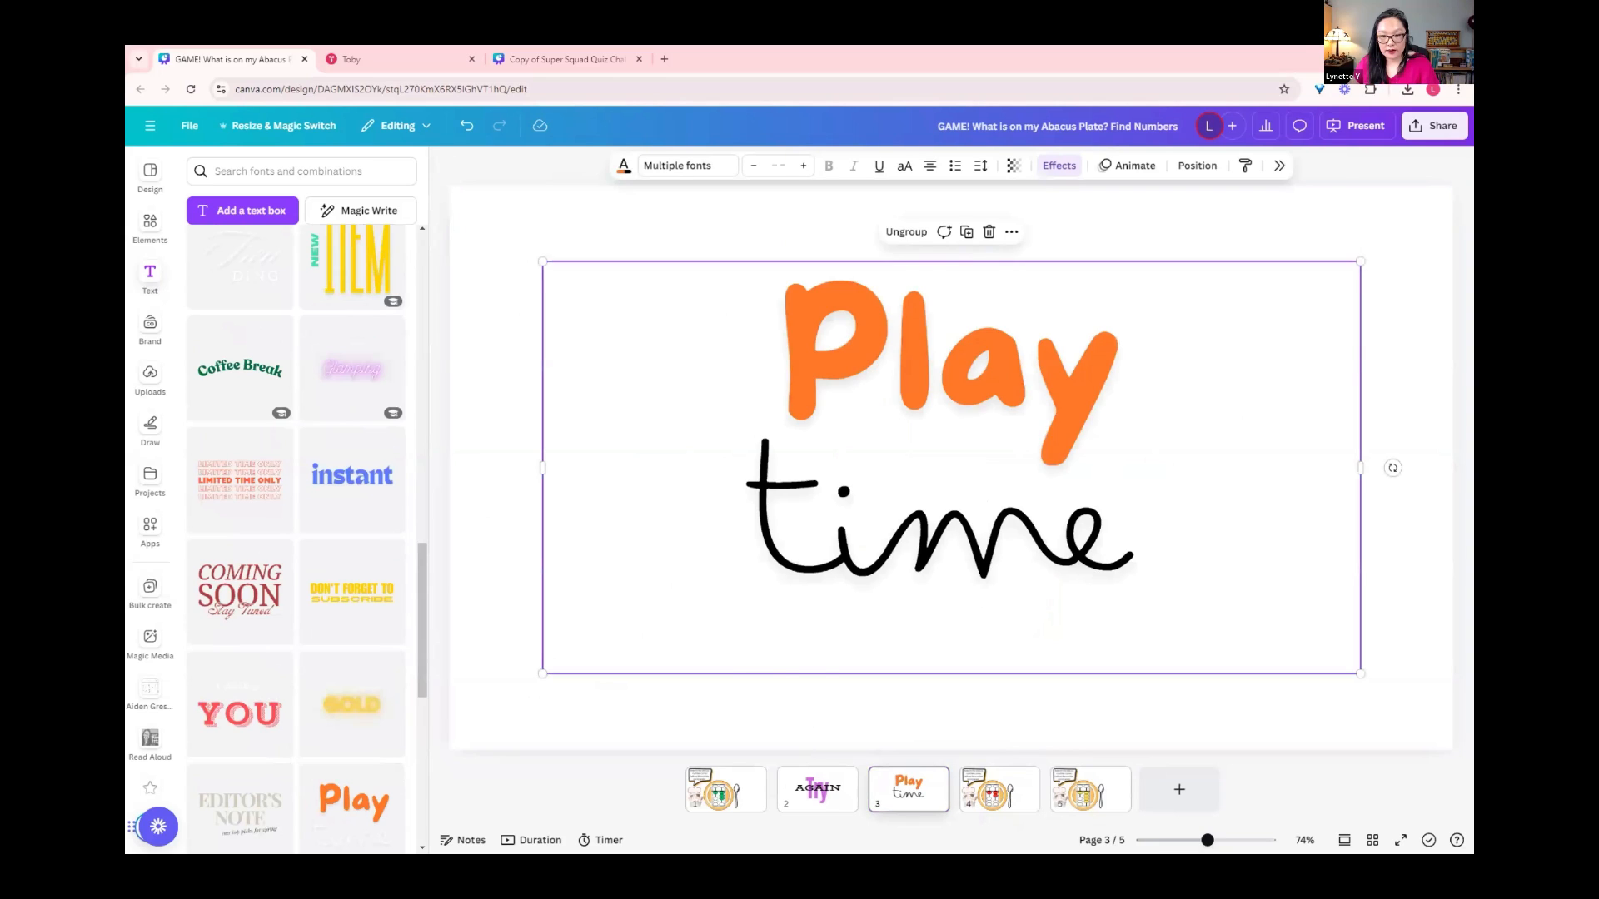
double_click(949, 537)
left_click(951, 365)
double_click(951, 365)
type("Well")
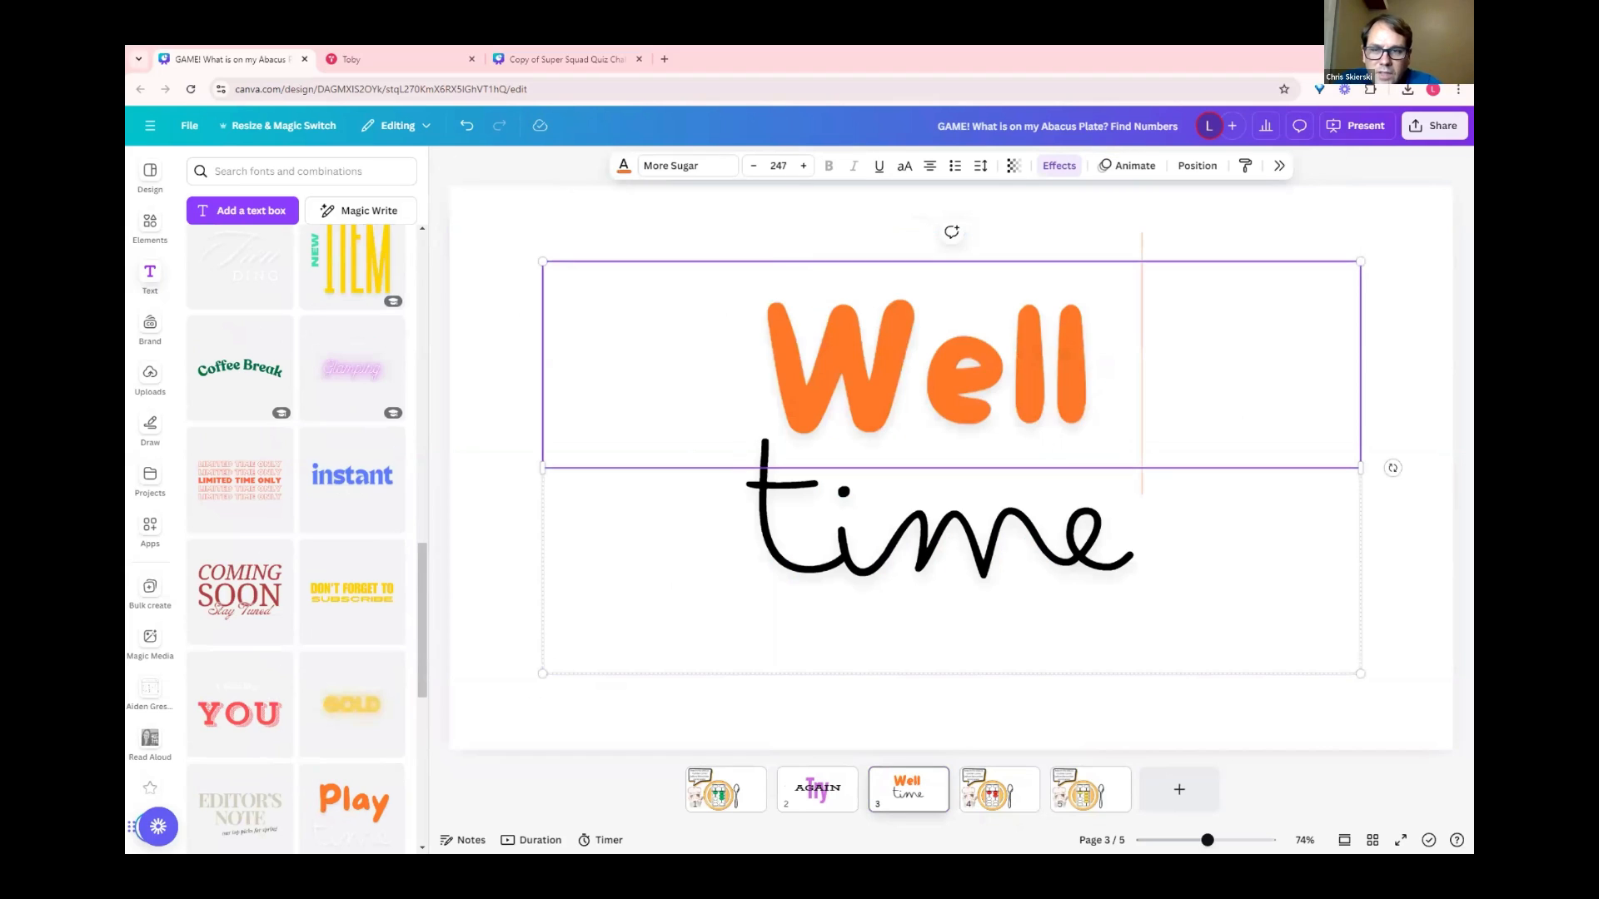
key("BackSpace")
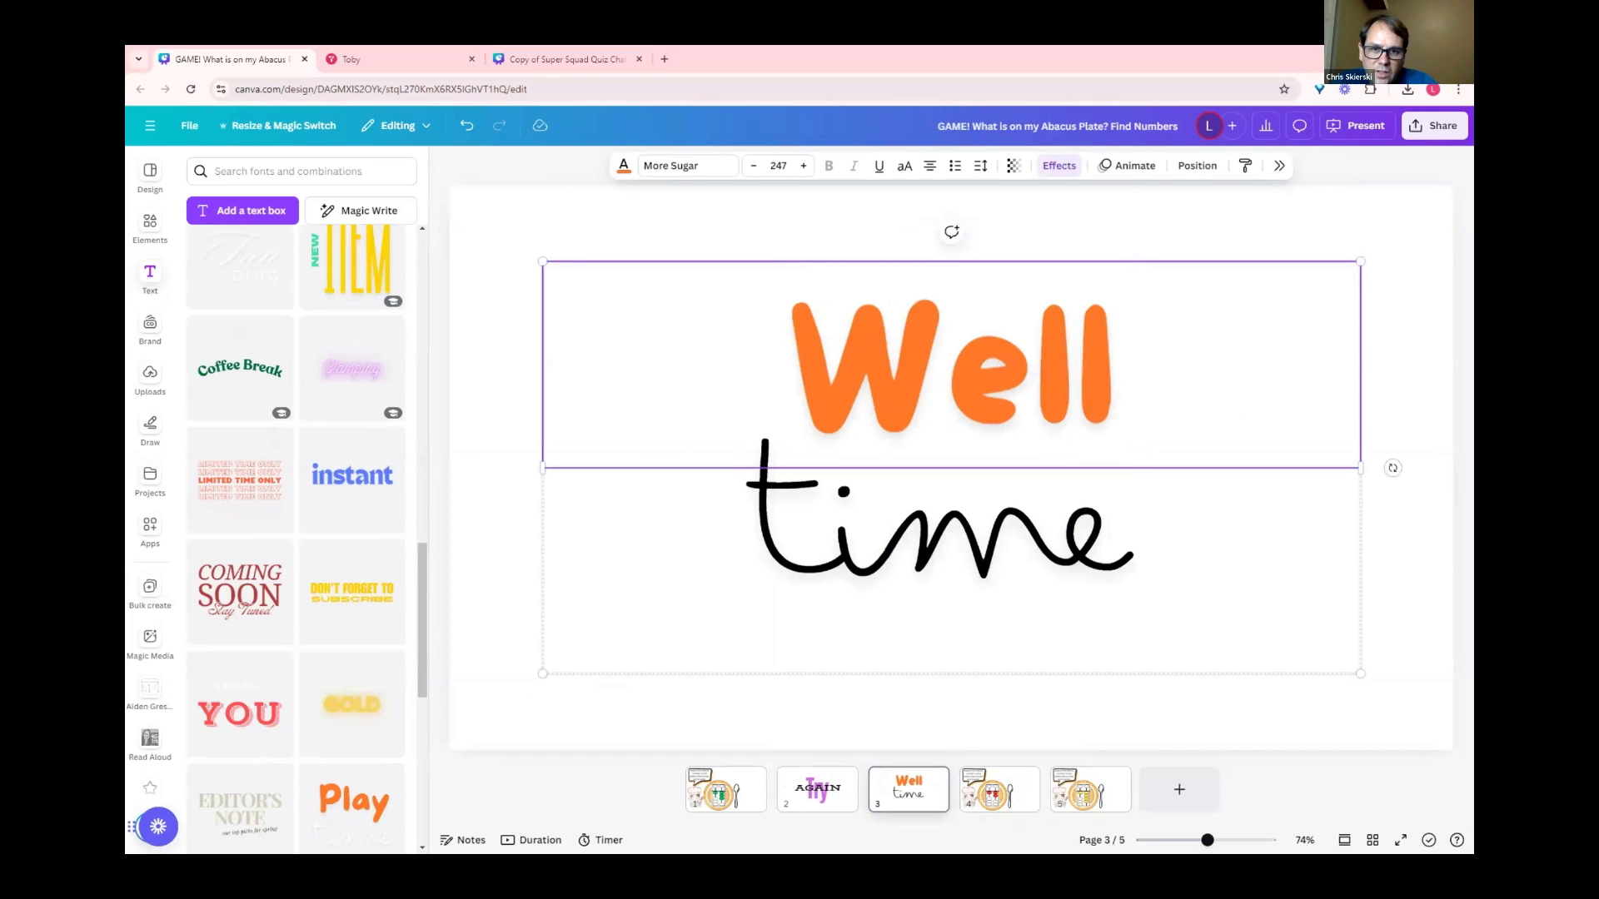
double_click(951, 541)
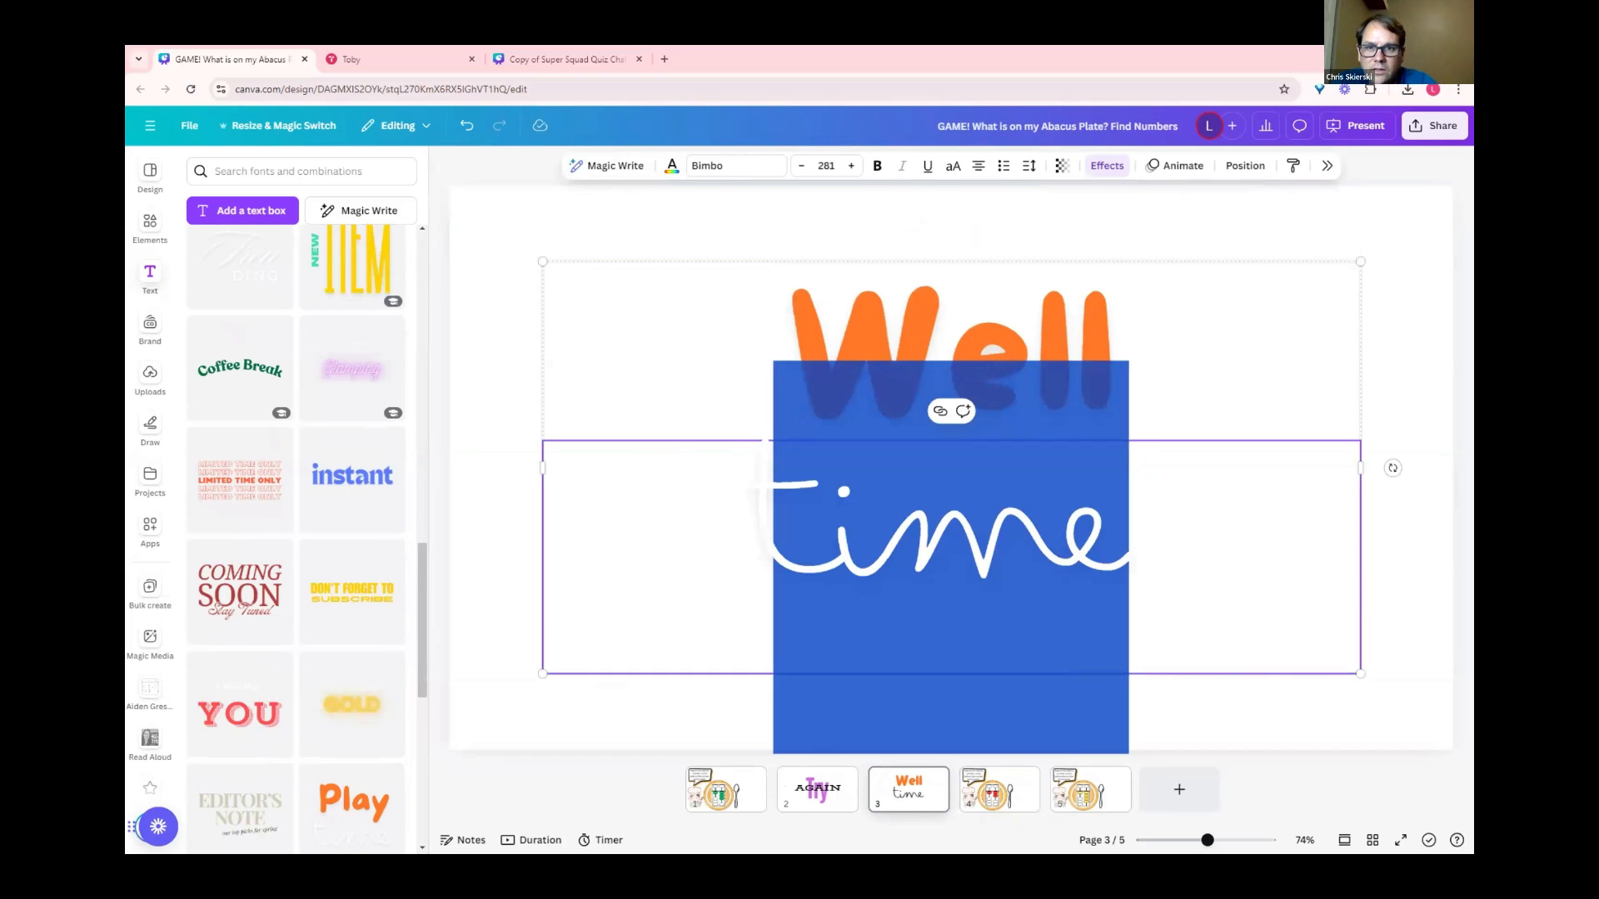
type("done")
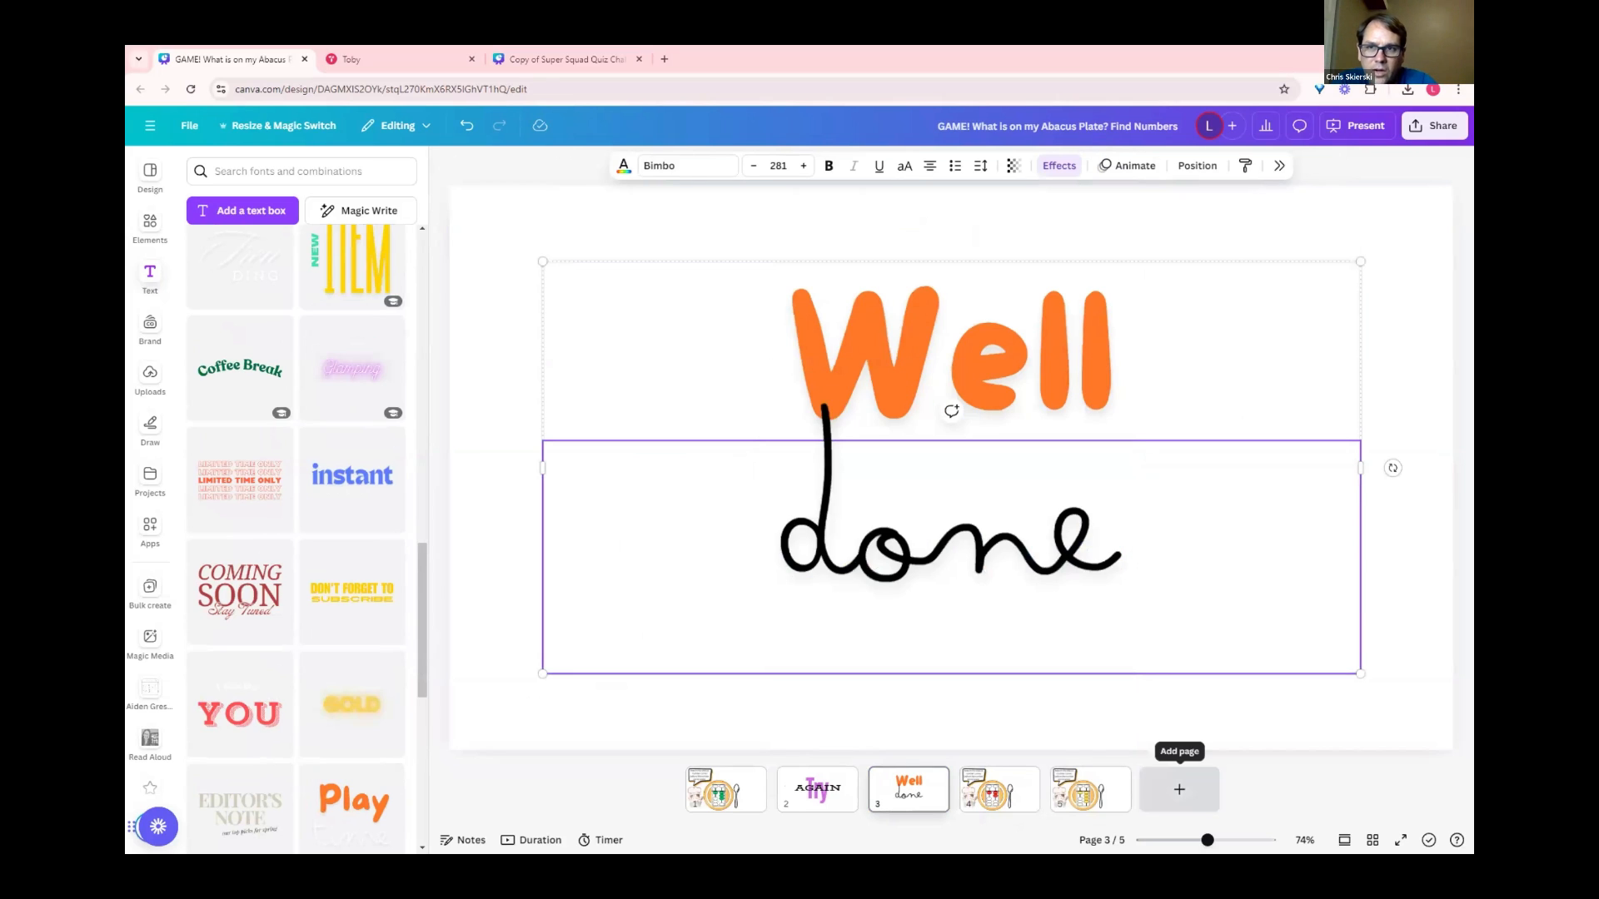
type("!")
Step: Add an exclamation mark after done on the Well done page and return to the first question page
left_click(1166, 718)
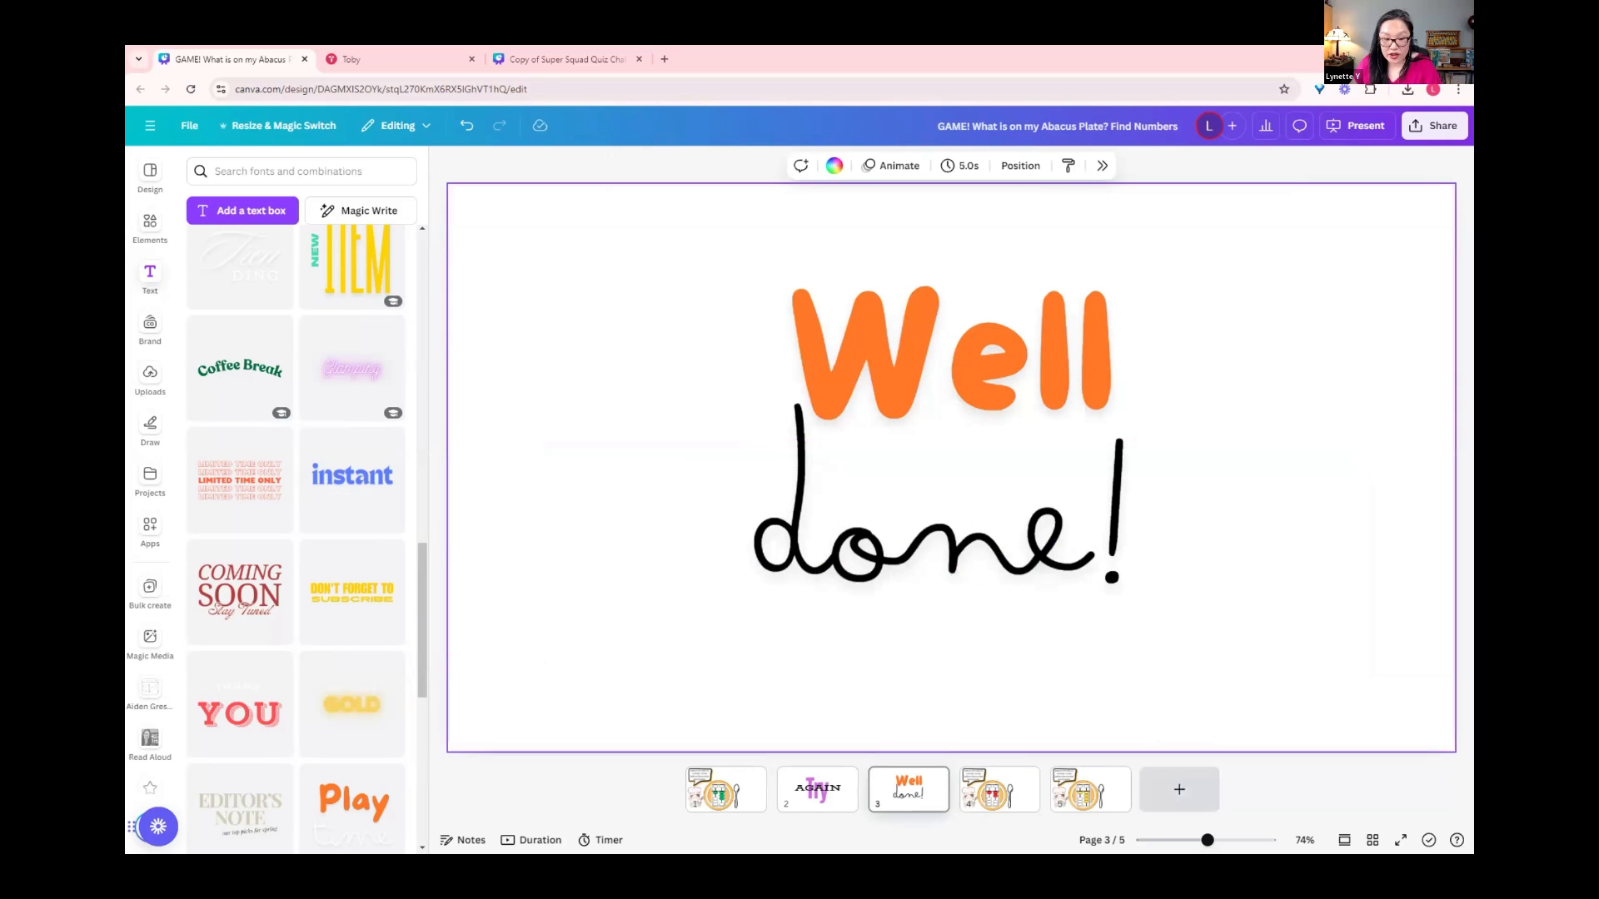
left_click(723, 790)
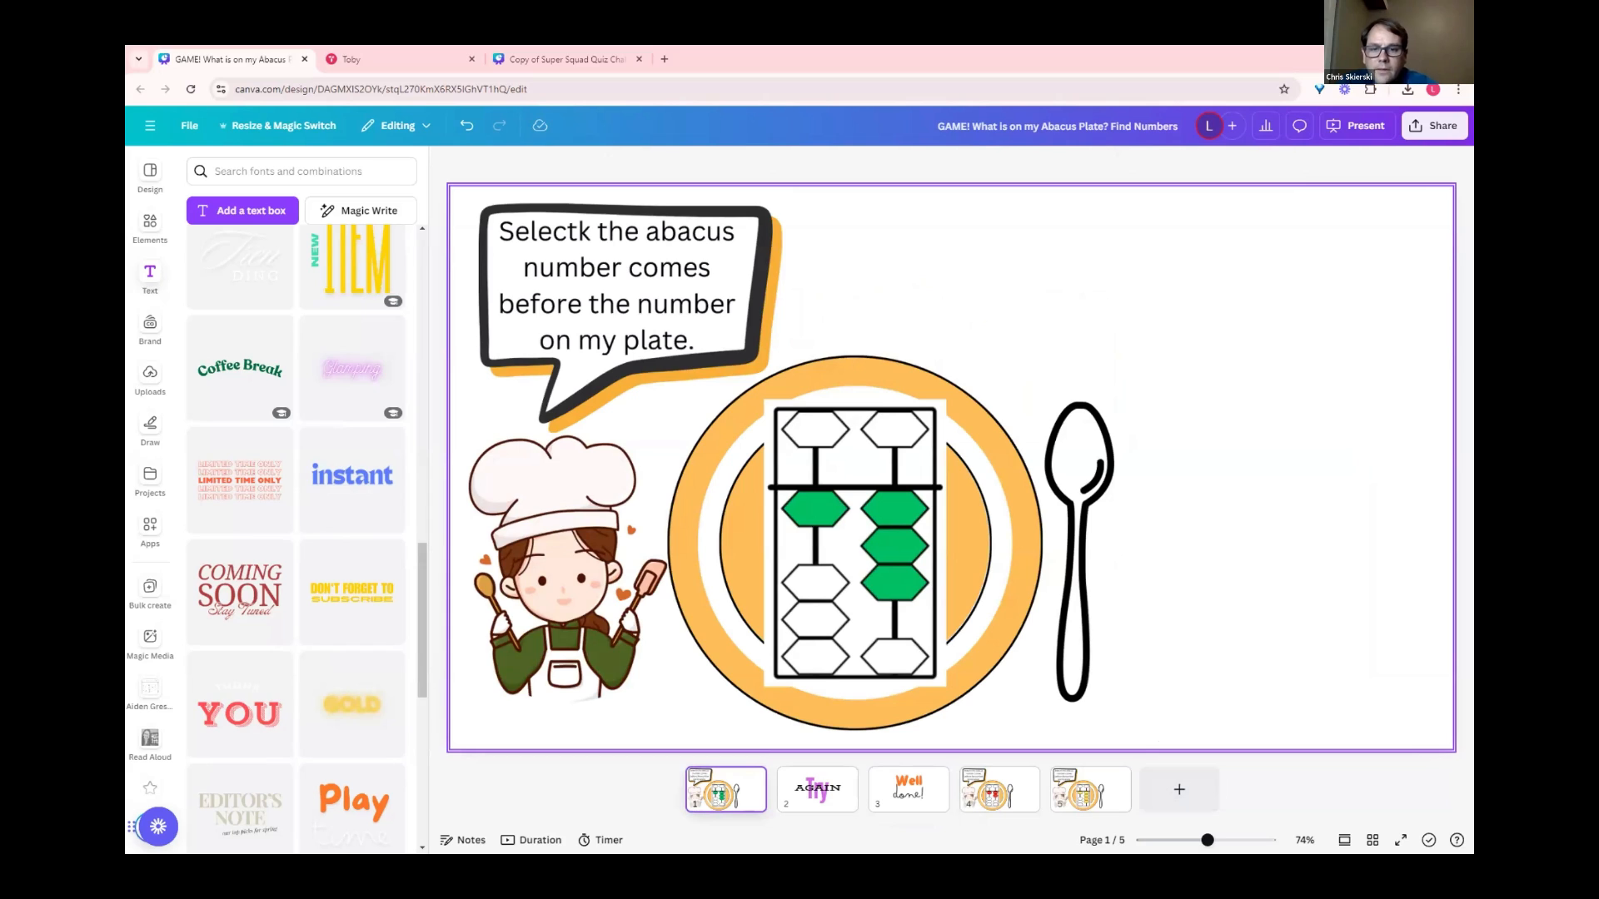
Step: Search the graphic elements for a back button for the Try AGAIN page
left_click(817, 789)
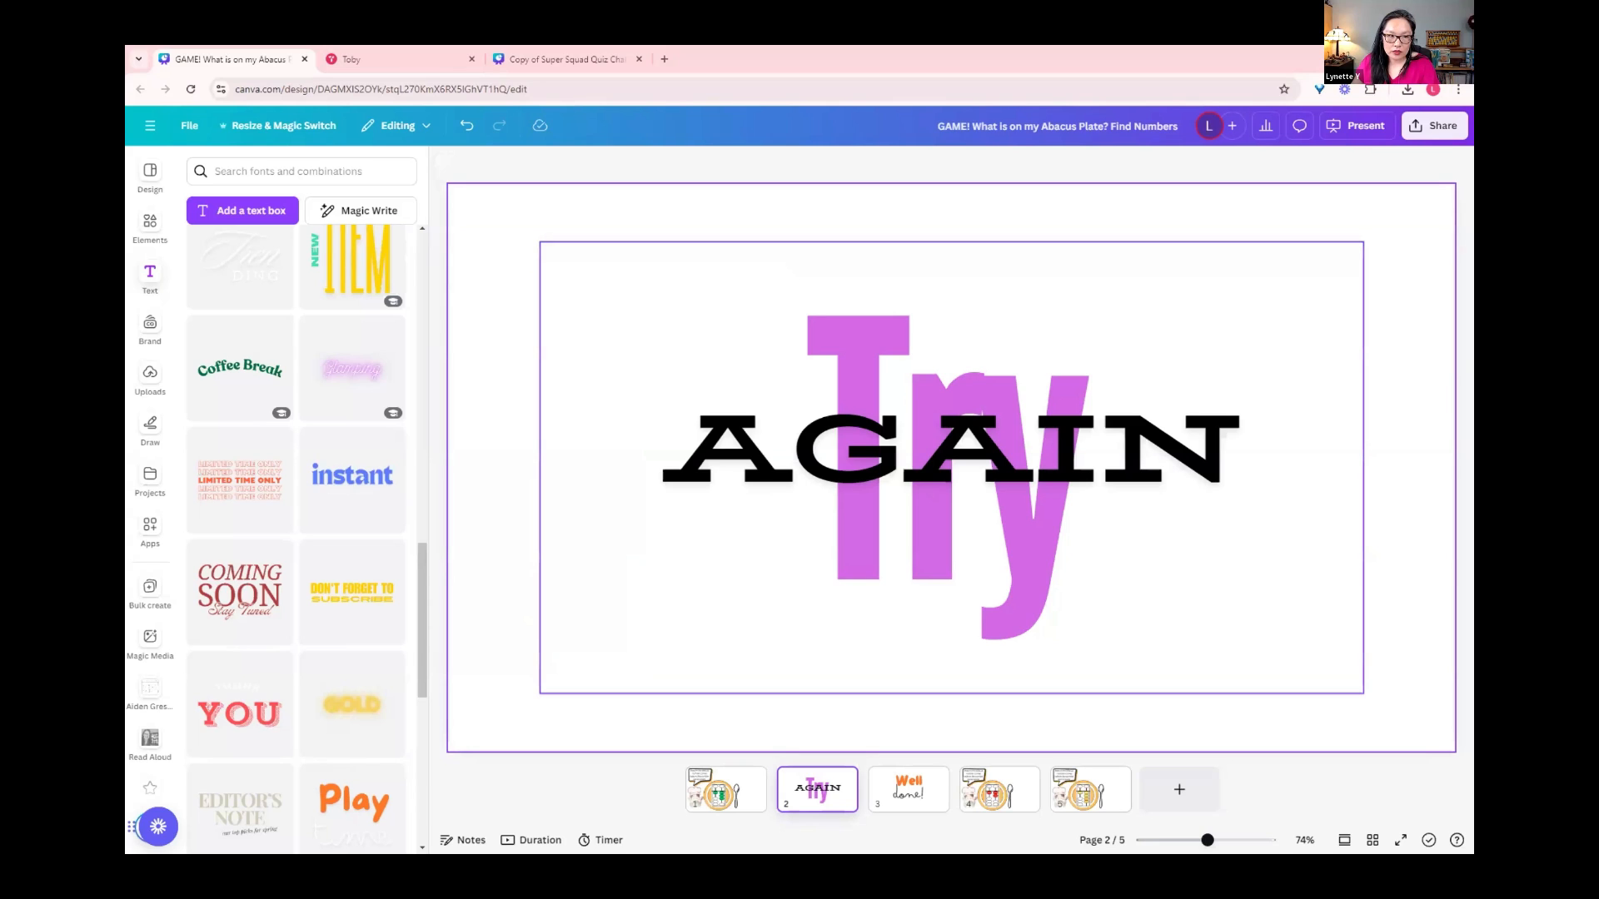
left_click(150, 228)
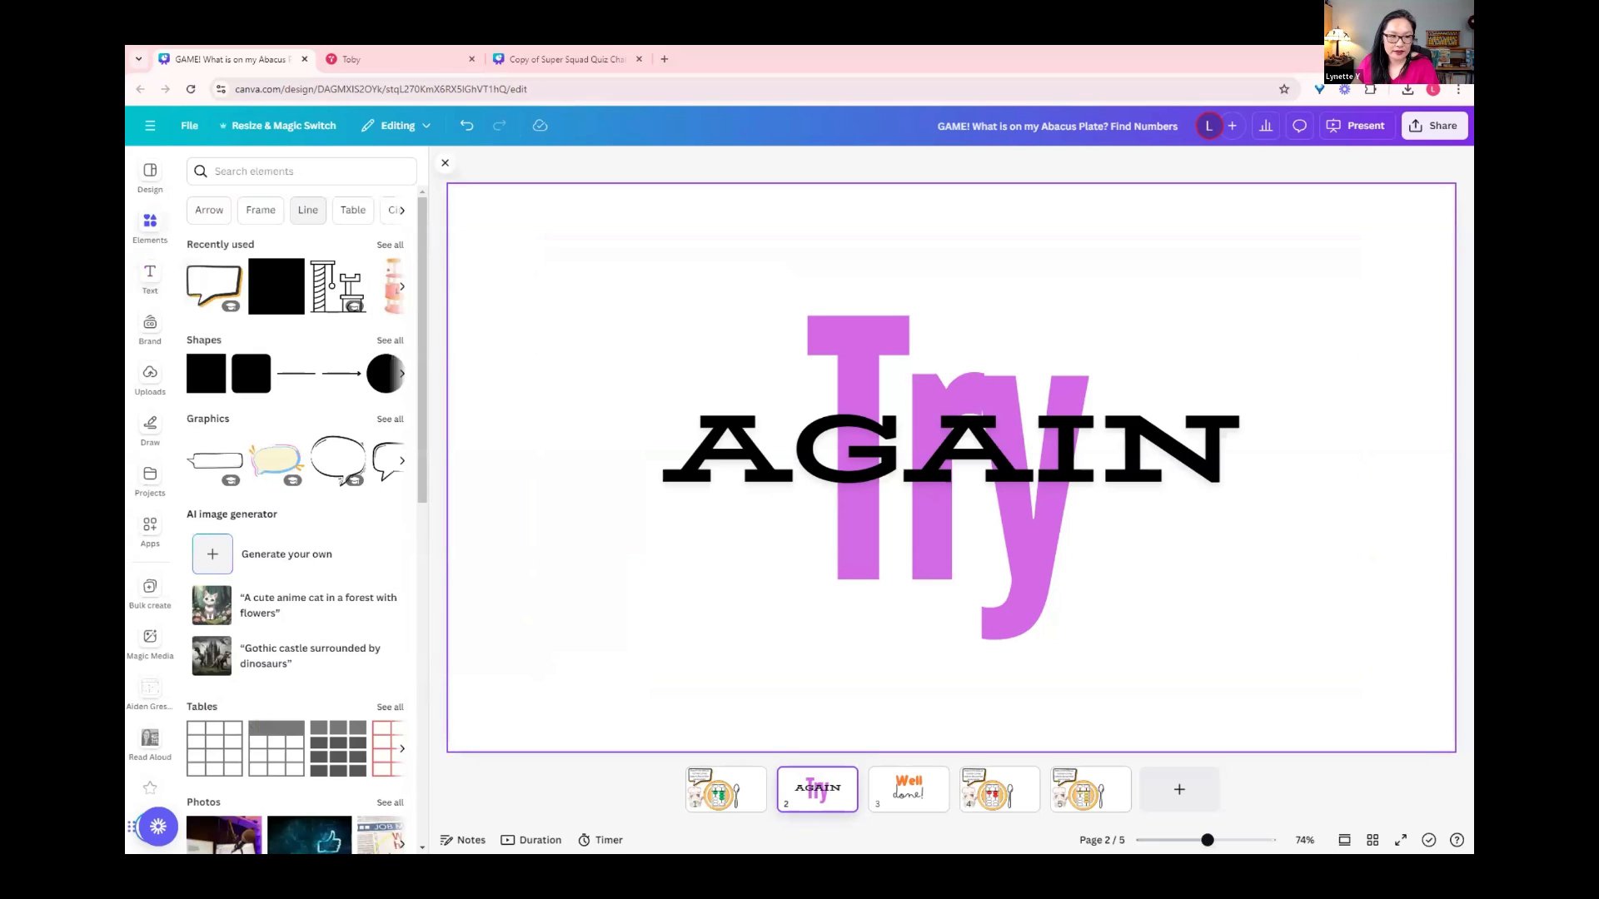
left_click(302, 171)
type("b")
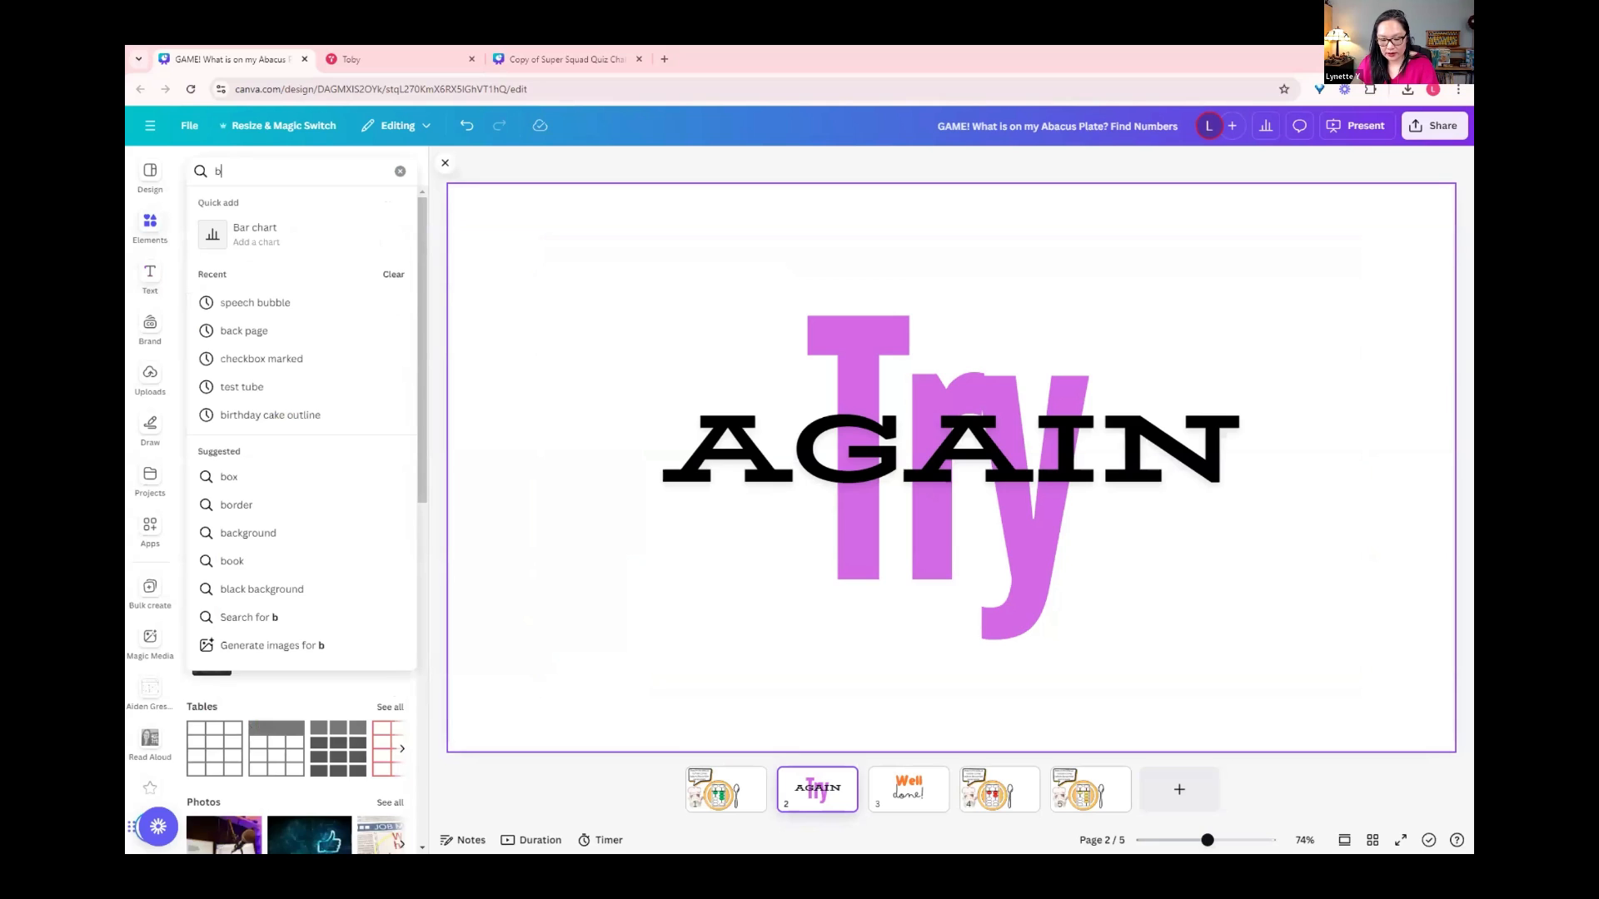
type("ack butto")
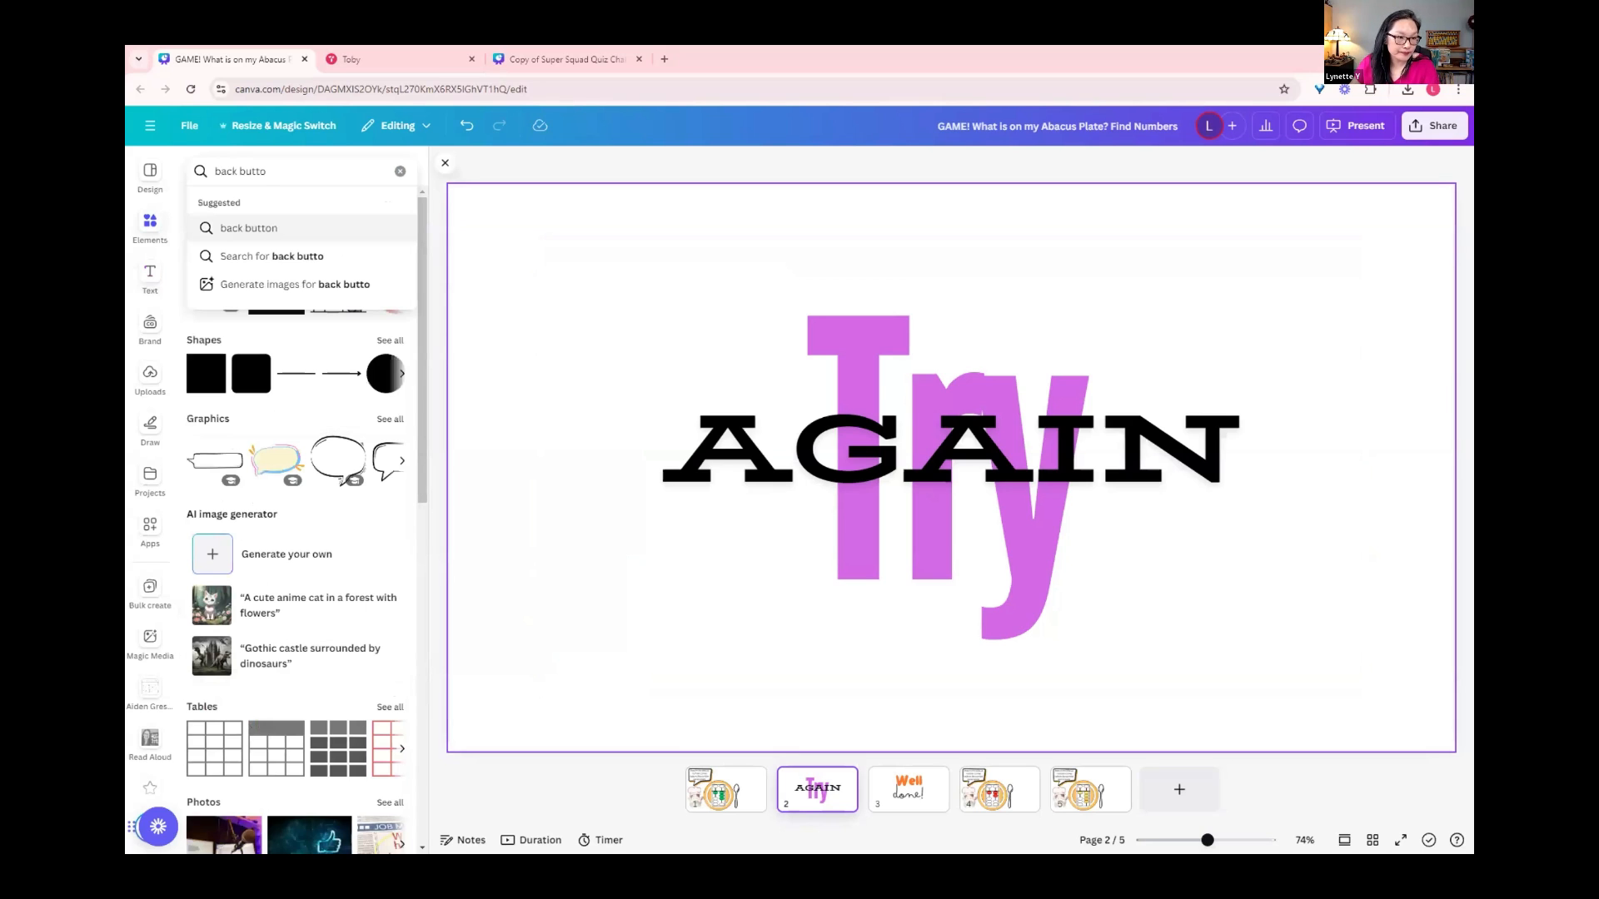
key("Return")
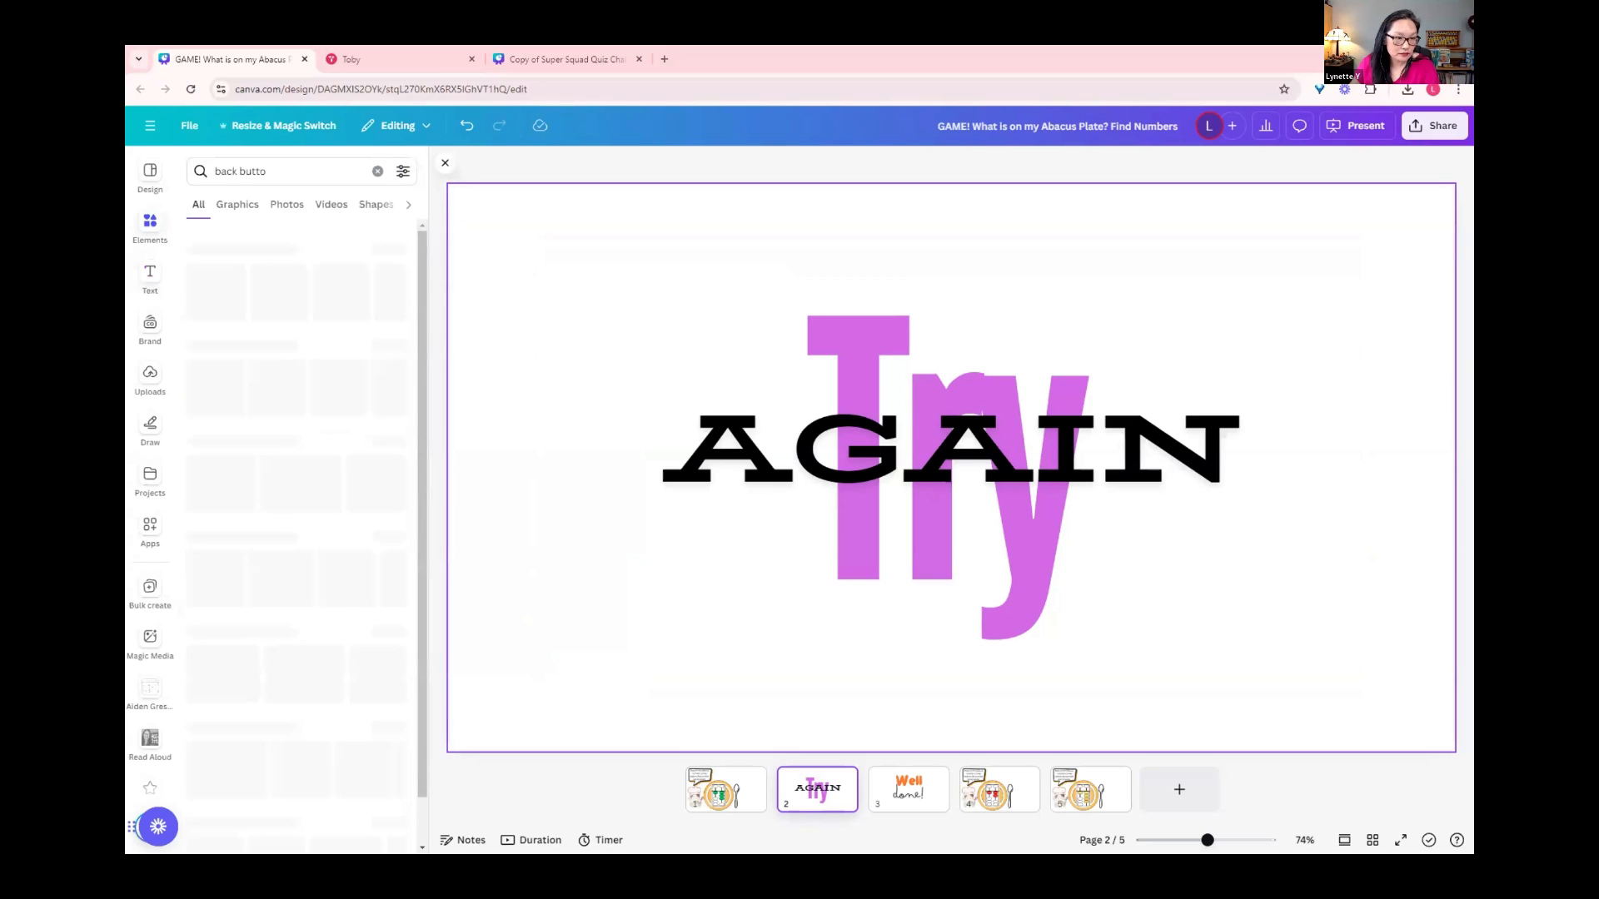
Step: Try the outlined rewind graphic in the upper-left corner of the Try AGAIN page and delete it
left_click(275, 281)
left_click_drag(951, 467, 612, 338)
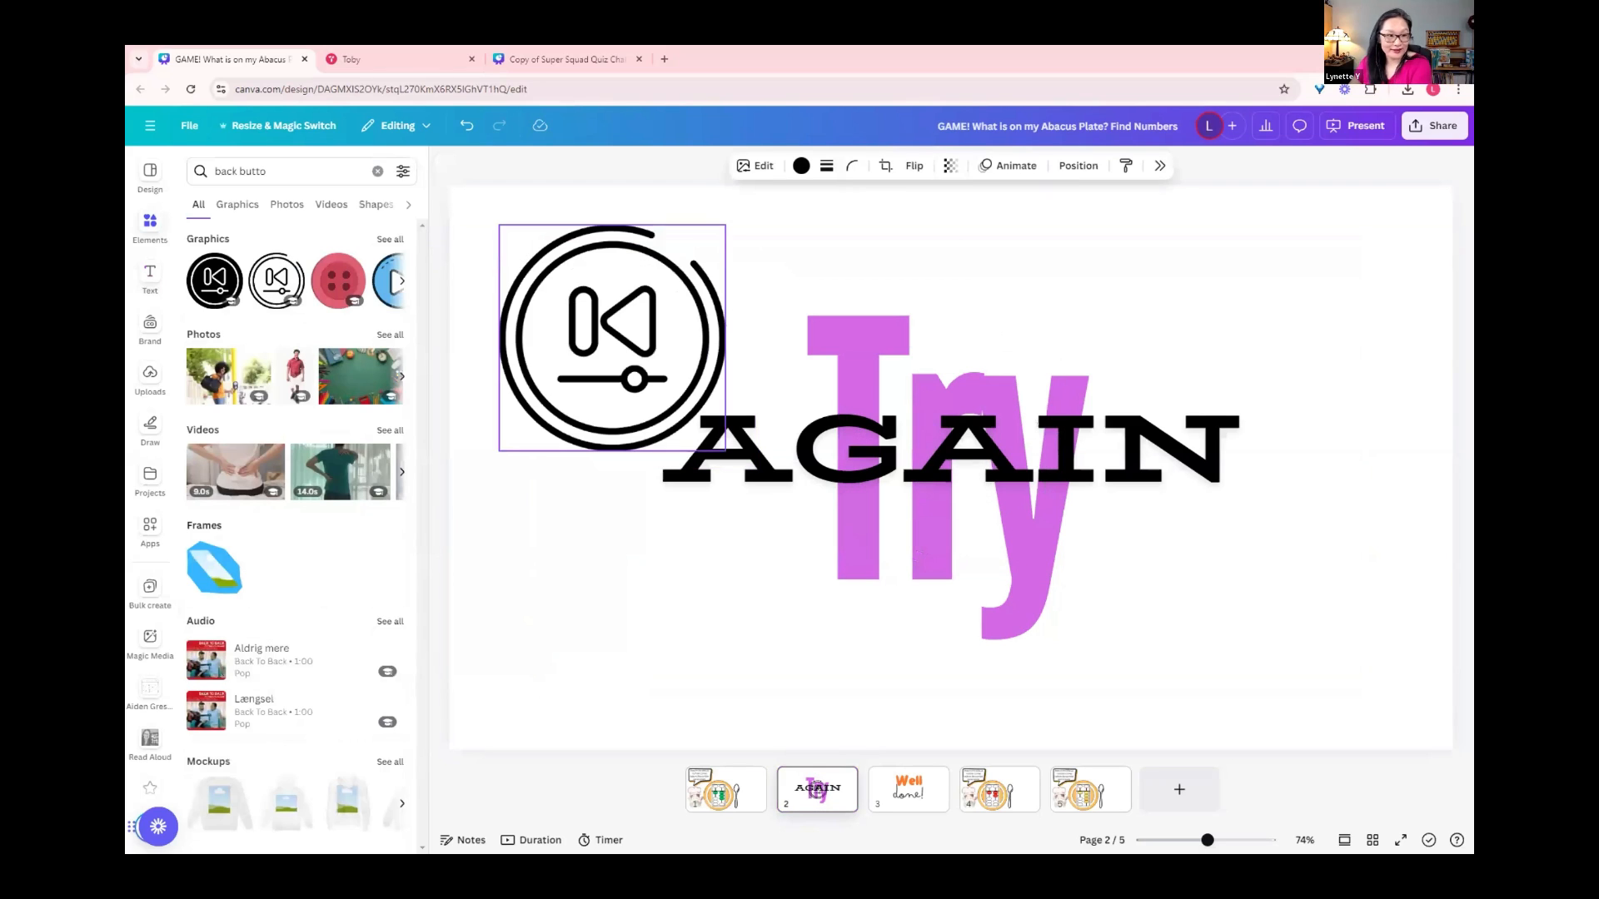
key("Delete")
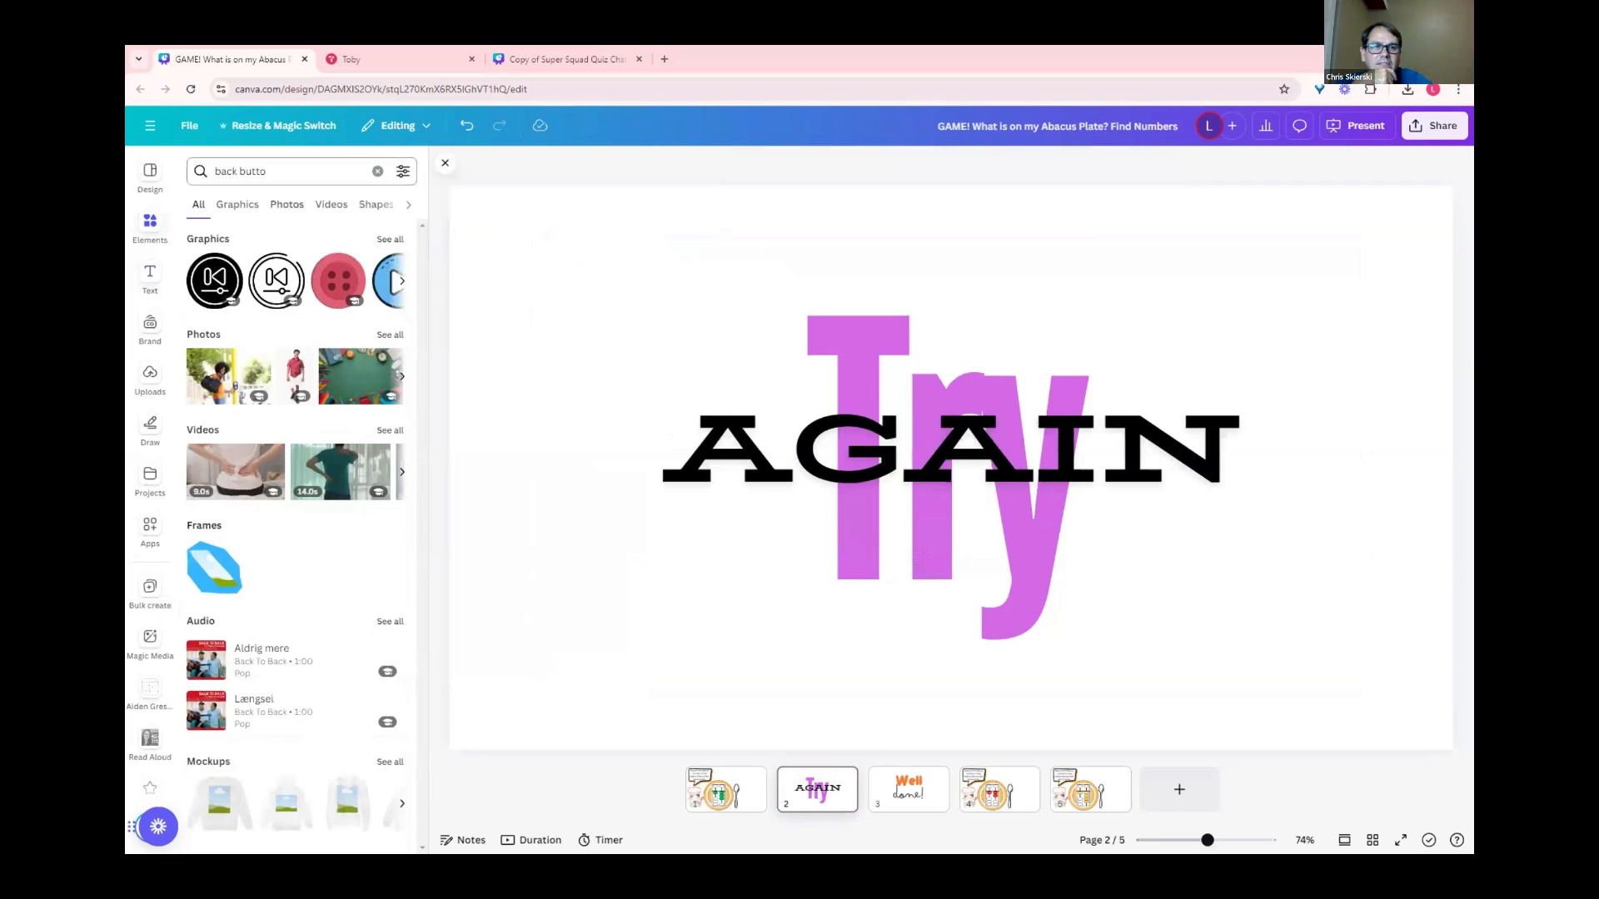
Step: Search for back button and place the red Back photo, scaled down, in the upper-left corner of the Try AGAIN page
type("n")
key("Return")
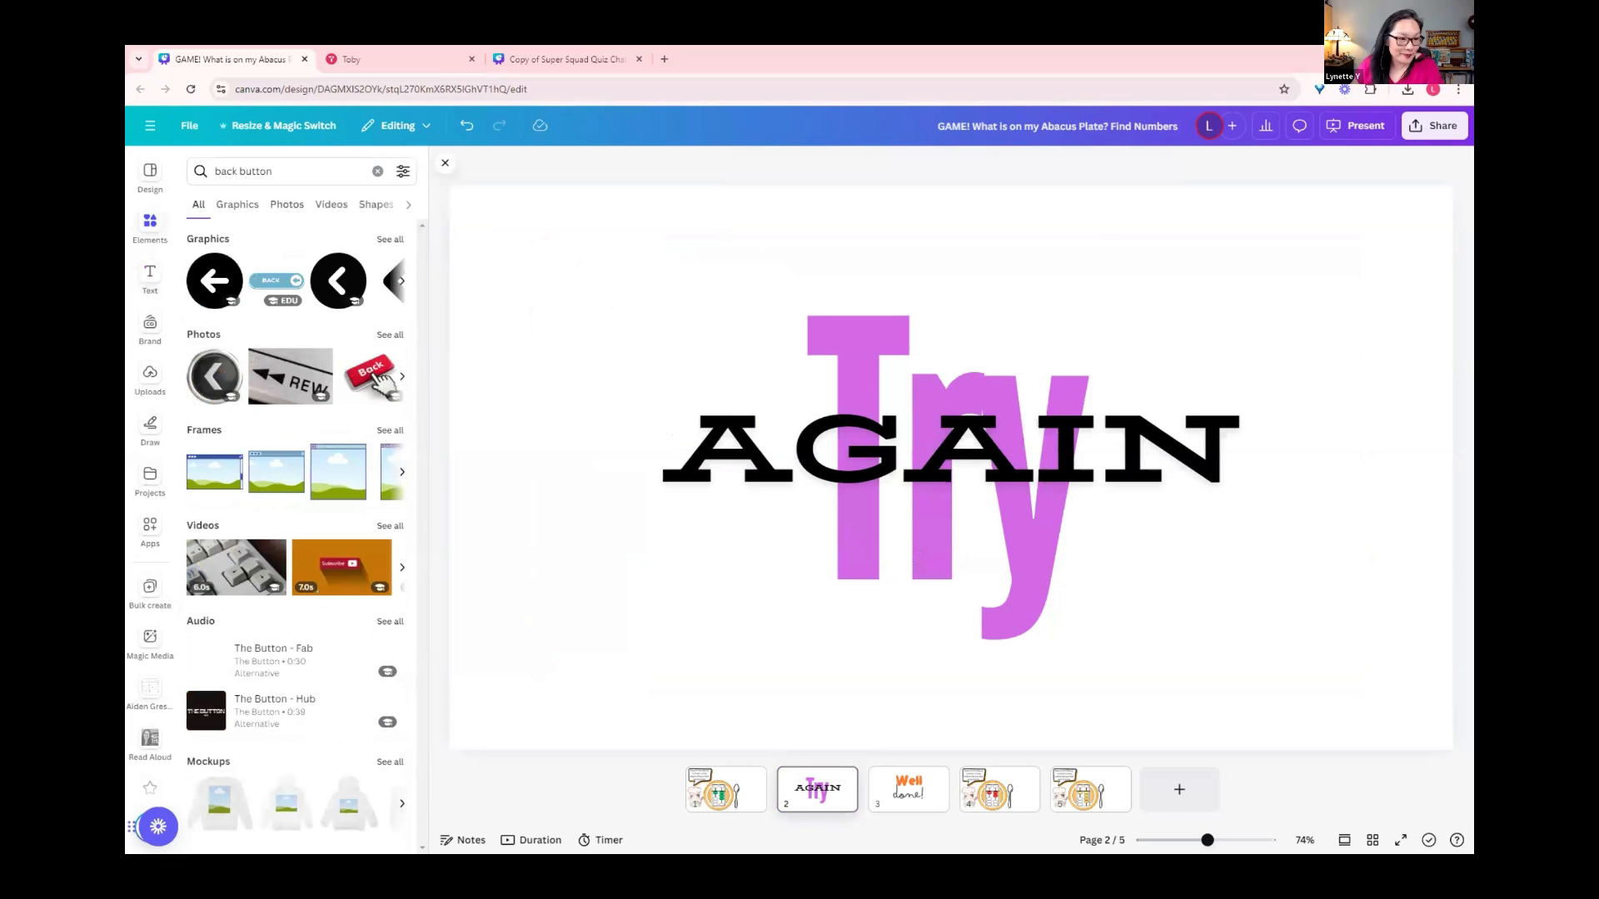
left_click(373, 375)
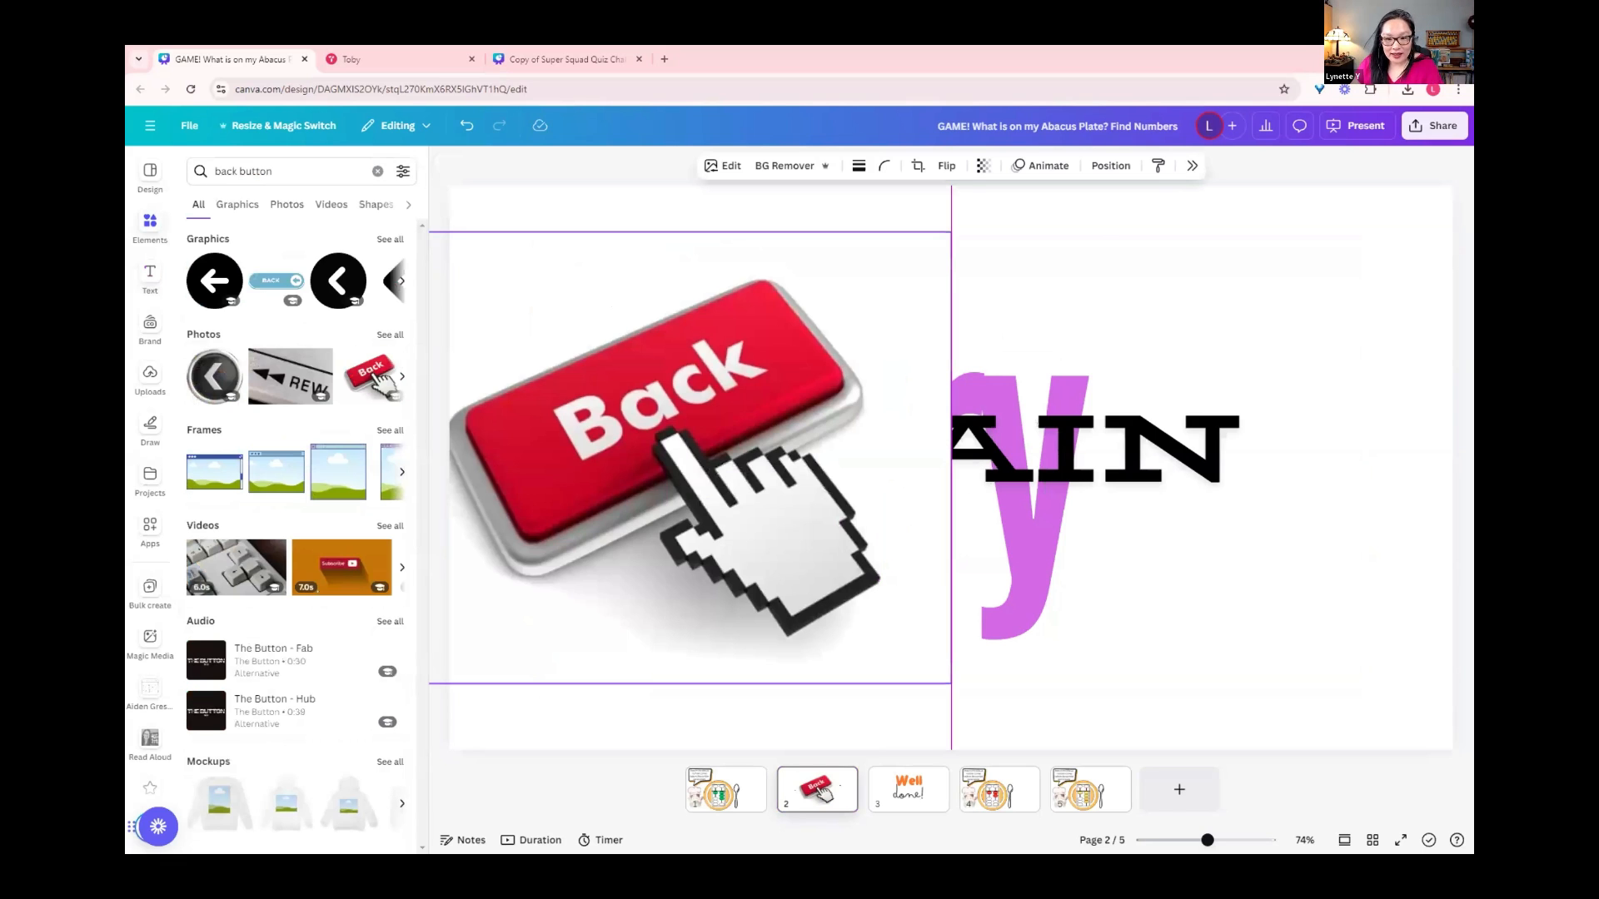
left_click_drag(674, 633, 693, 577)
left_click_drag(972, 627, 701, 406)
left_click_drag(637, 346, 702, 391)
Step: Nudge the grouped Try AGAIN text slightly to the right on its page
left_click(858, 454)
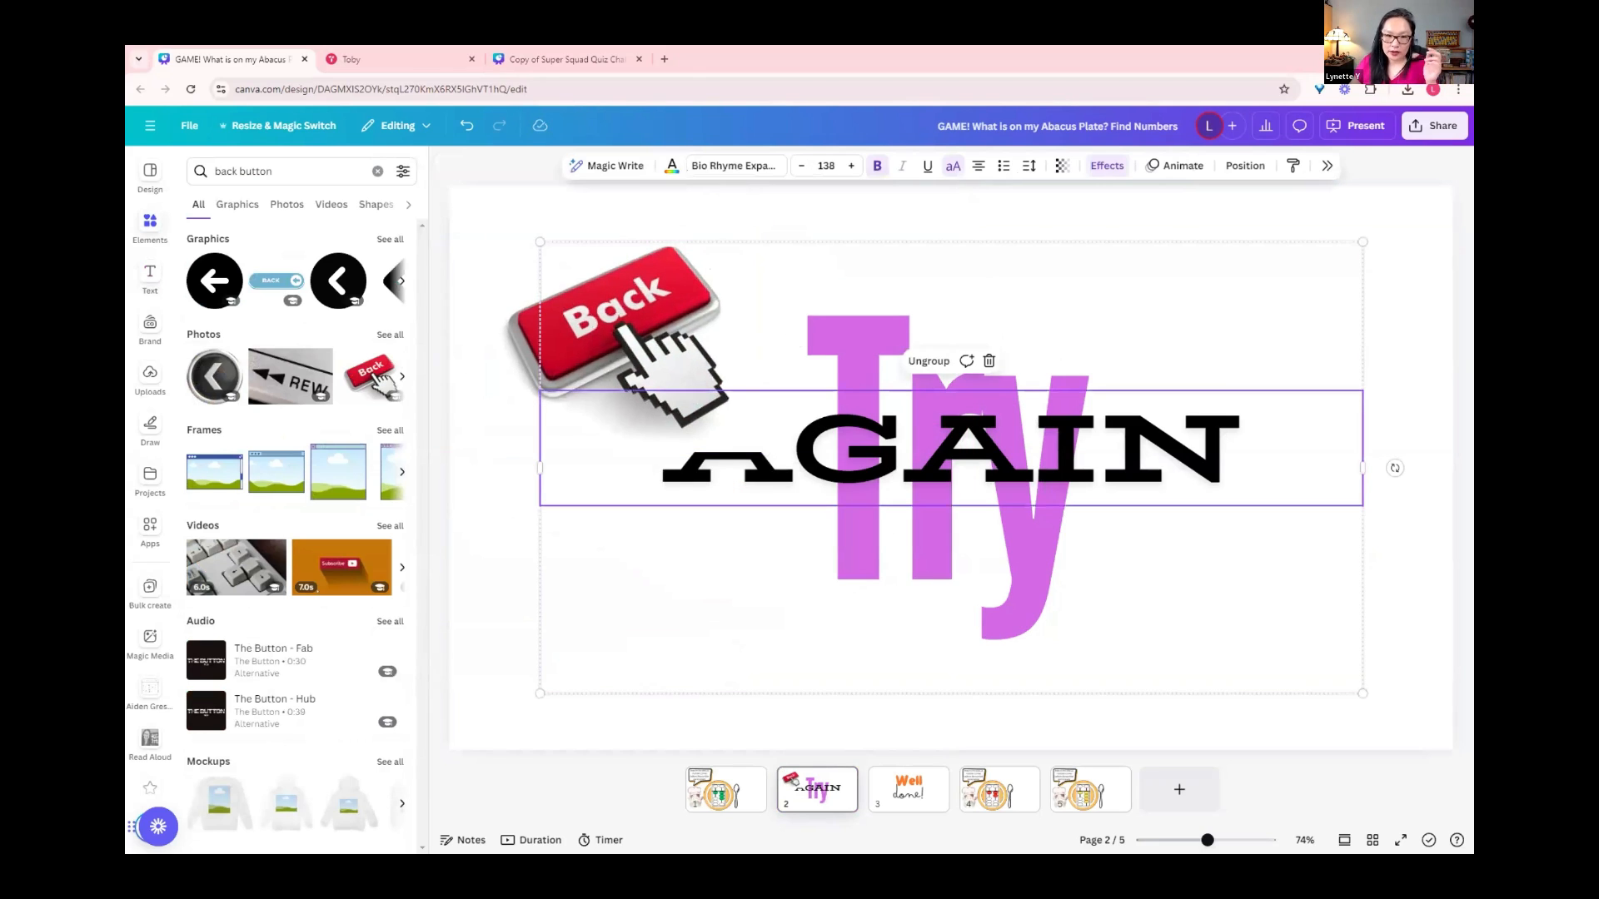
key("Right")
key("Right")
key("Right")
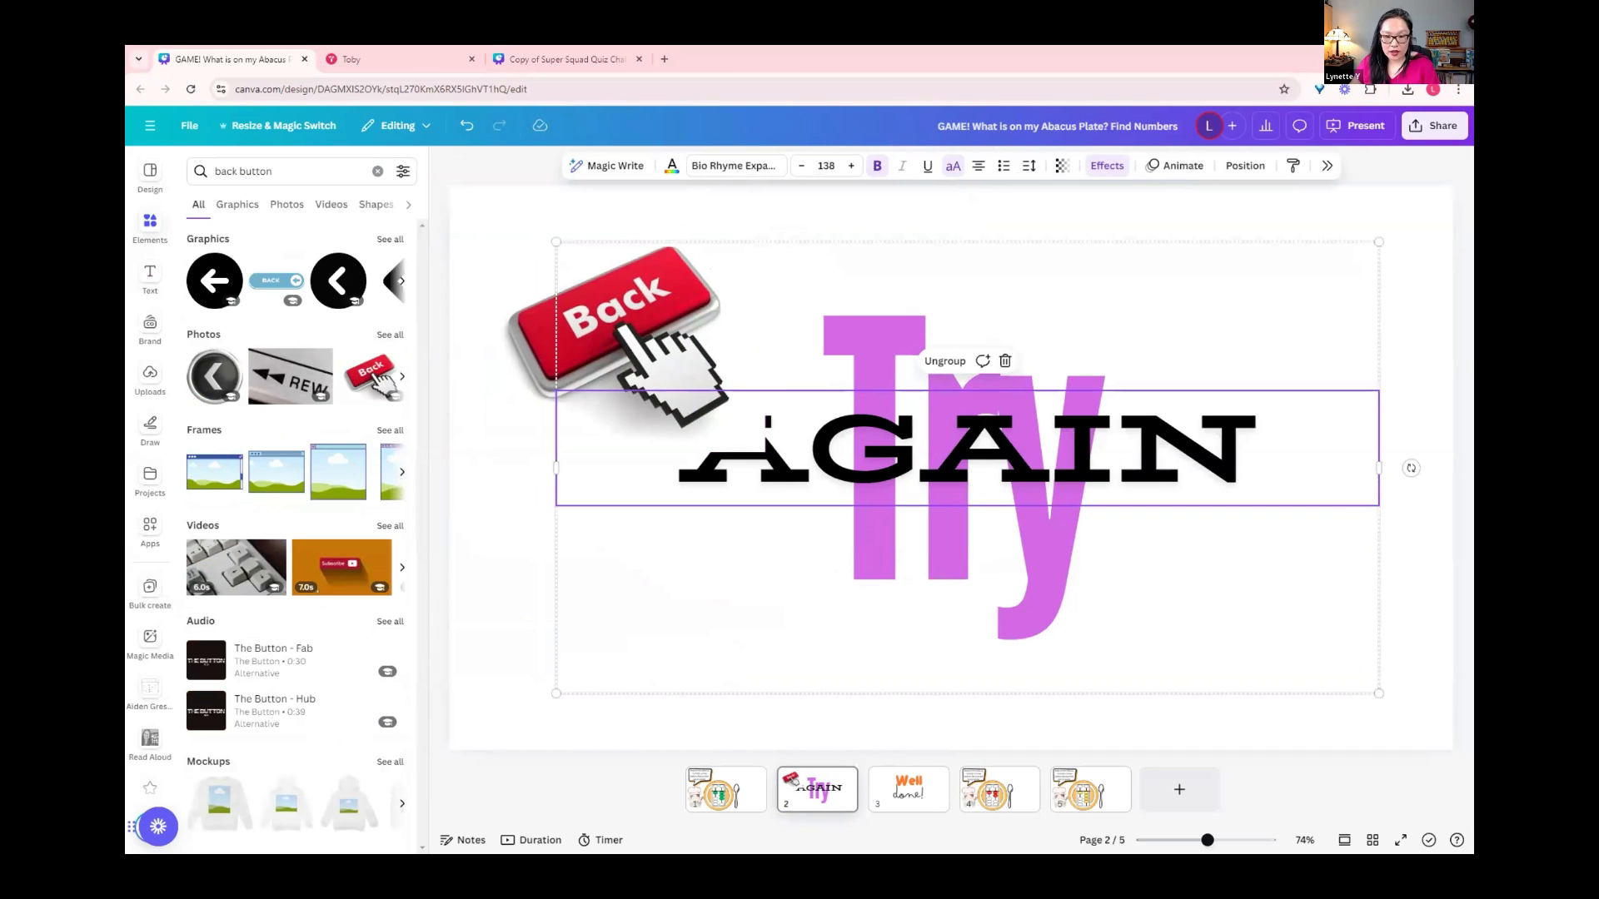
Step: Search the elements for a next button for the Well done! page
left_click(909, 789)
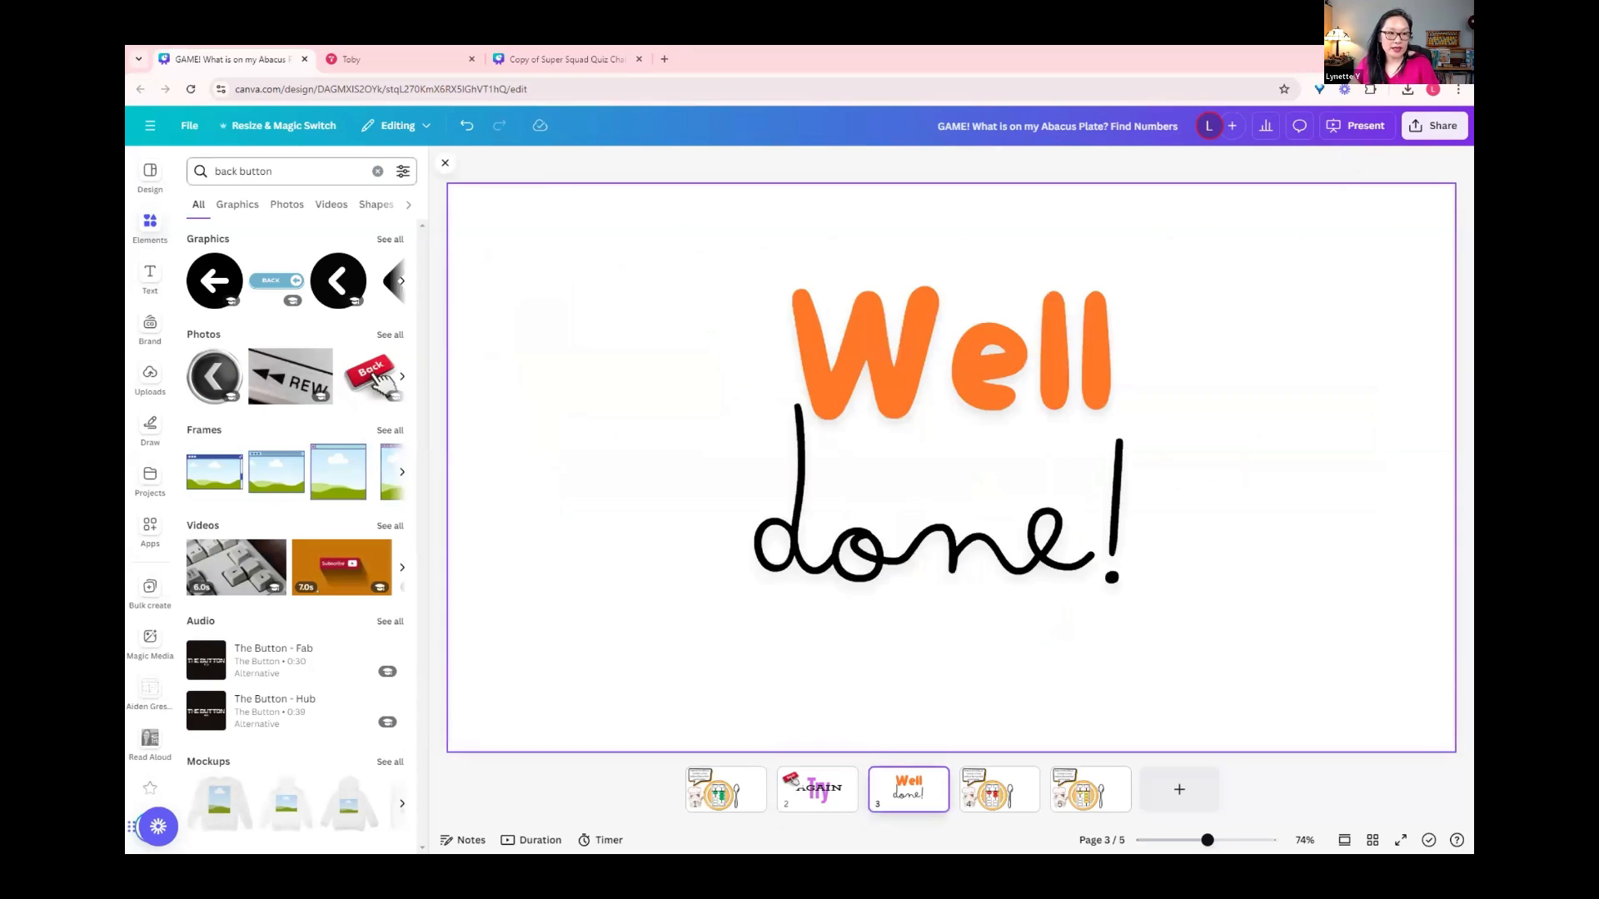
double_click(227, 171)
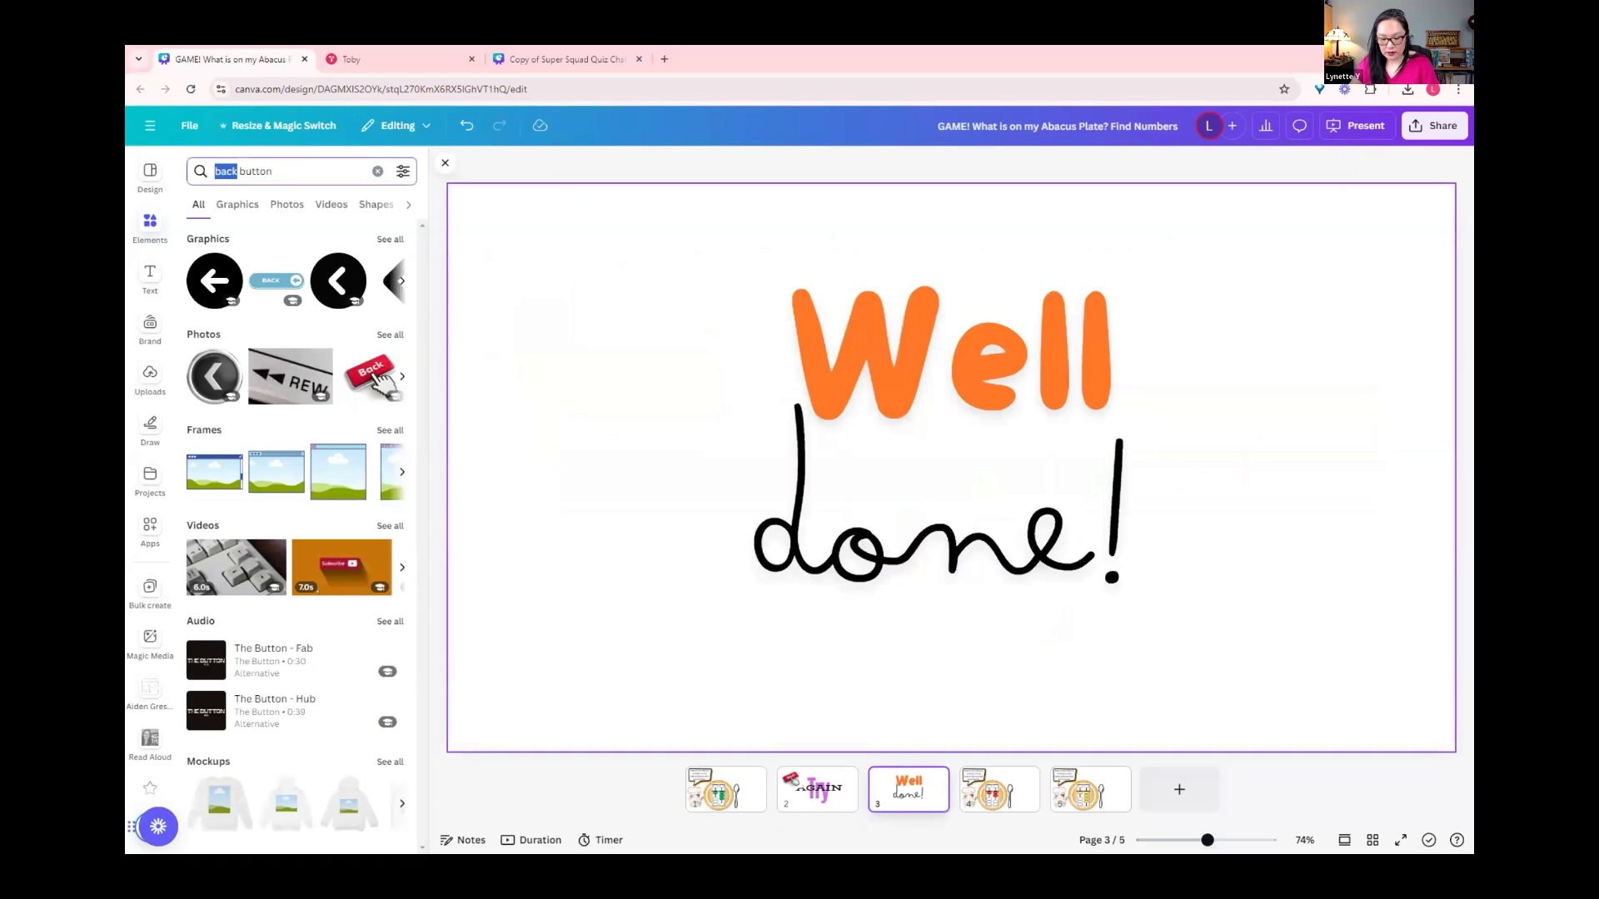
type("next")
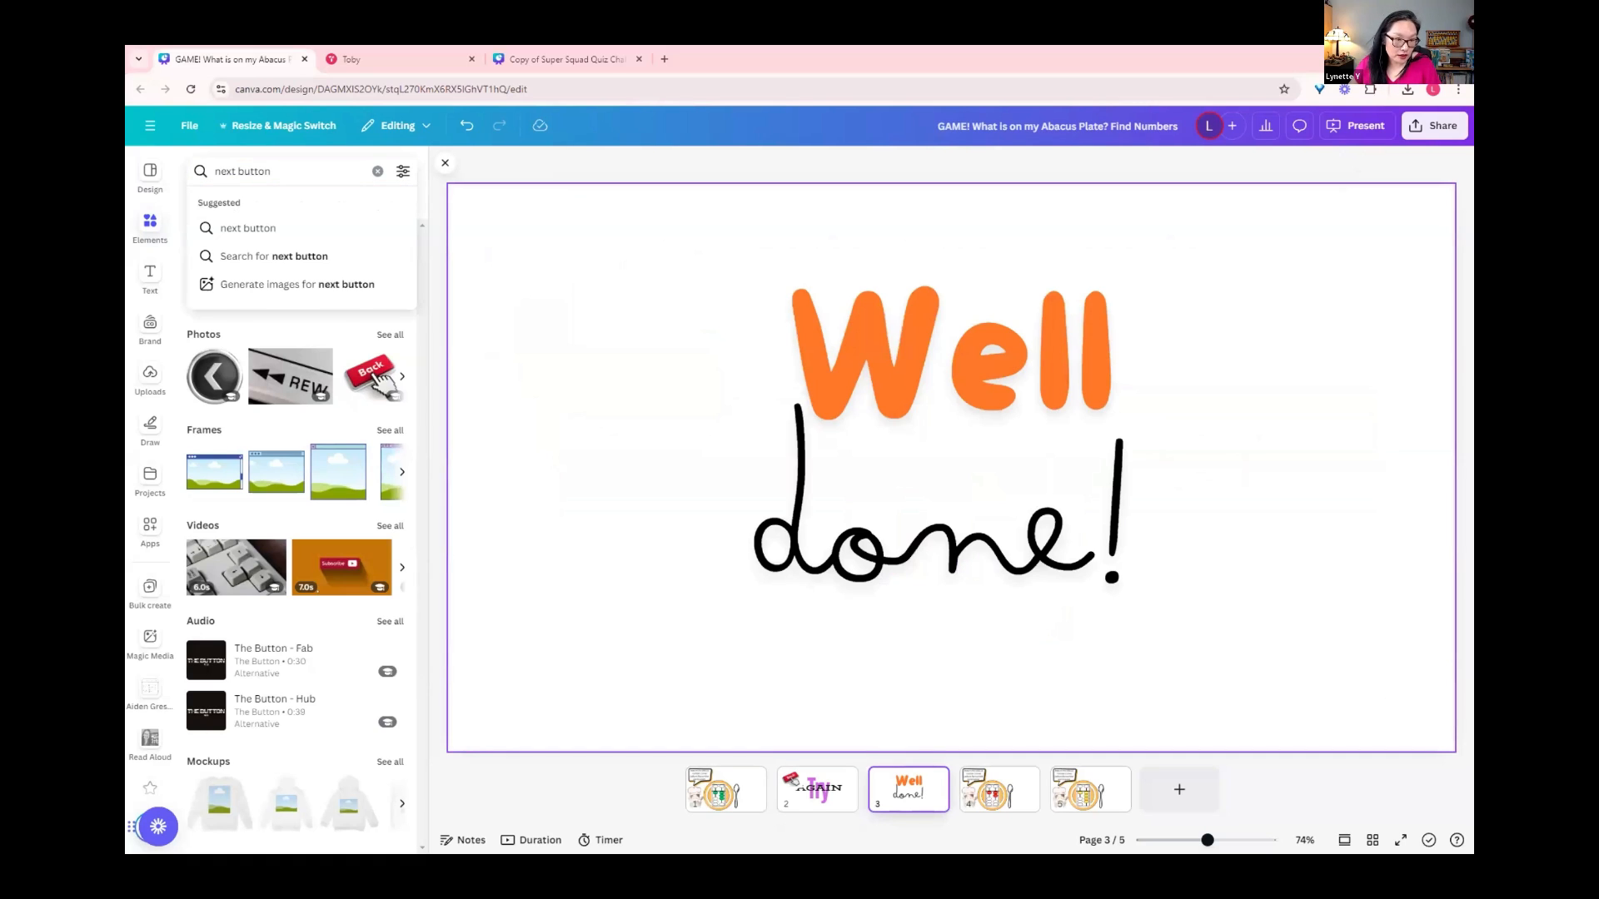
key("Return")
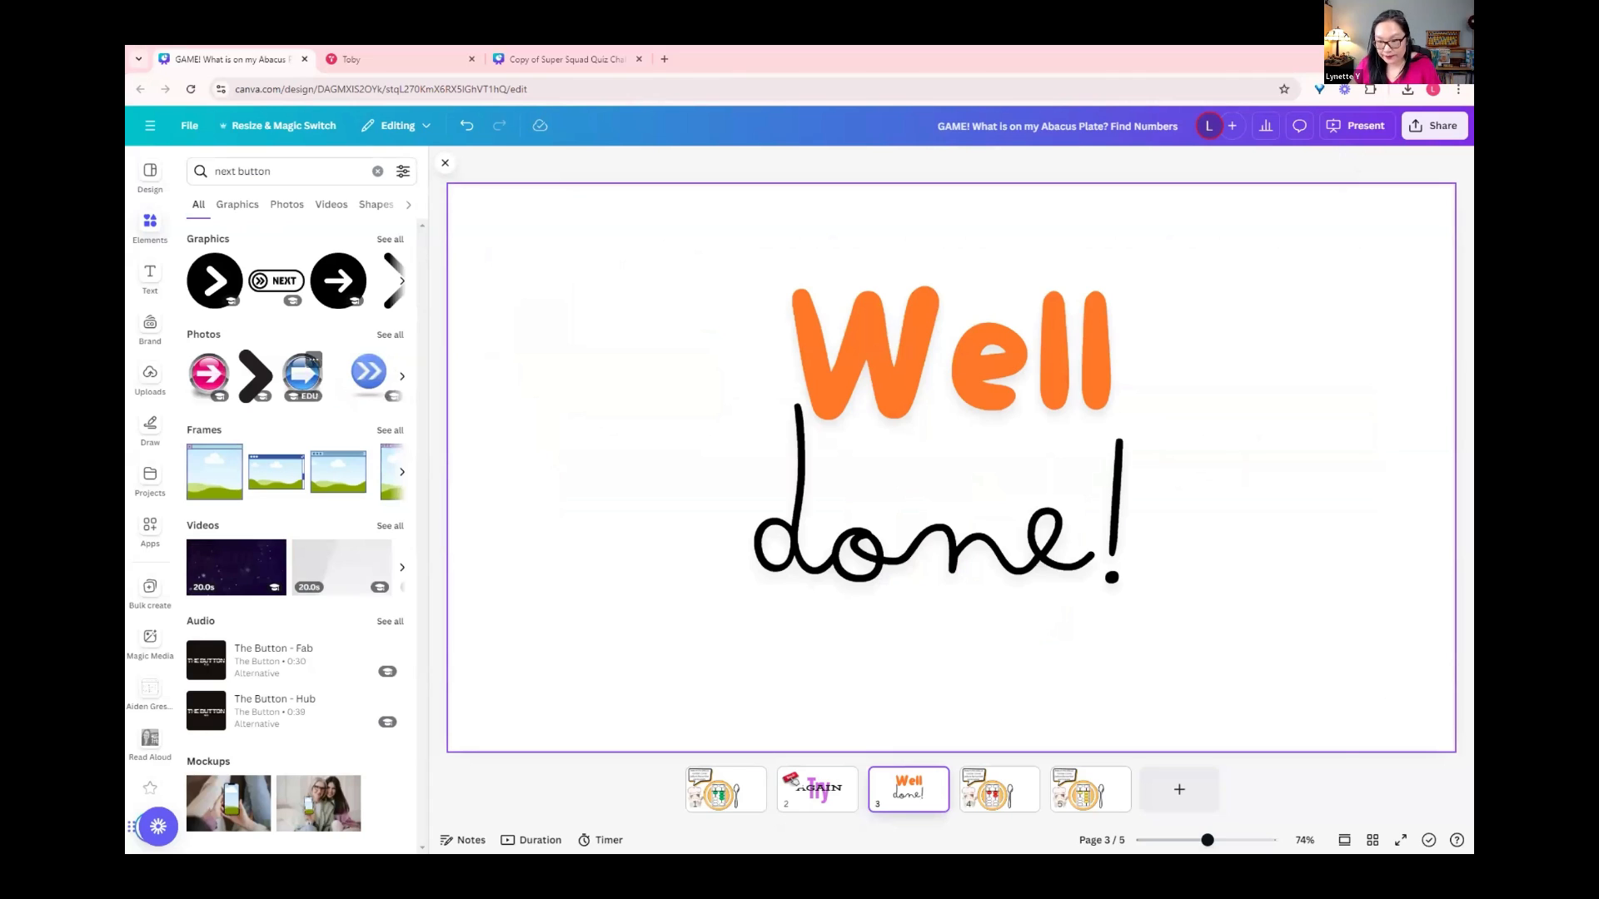
Step: Insert the round blue arrow photo, scale it down, and place it in the lower-right corner of the Well done! page
left_click(301, 373)
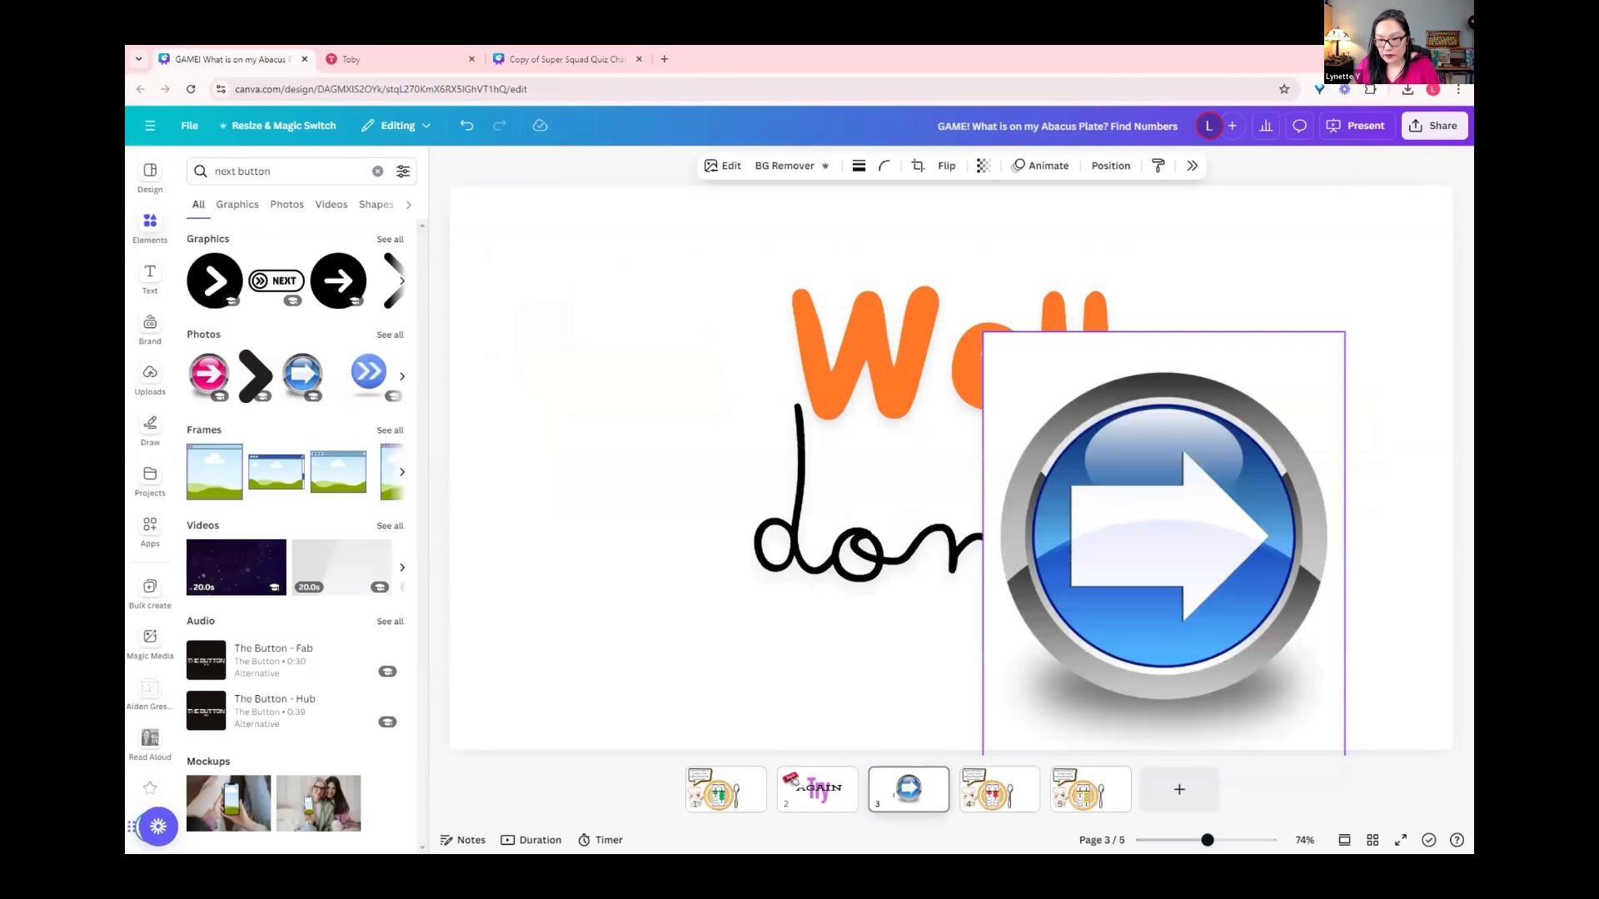
left_click_drag(1164, 557, 1241, 569)
left_click_drag(1060, 343, 1157, 464)
left_click_drag(1290, 616, 1307, 585)
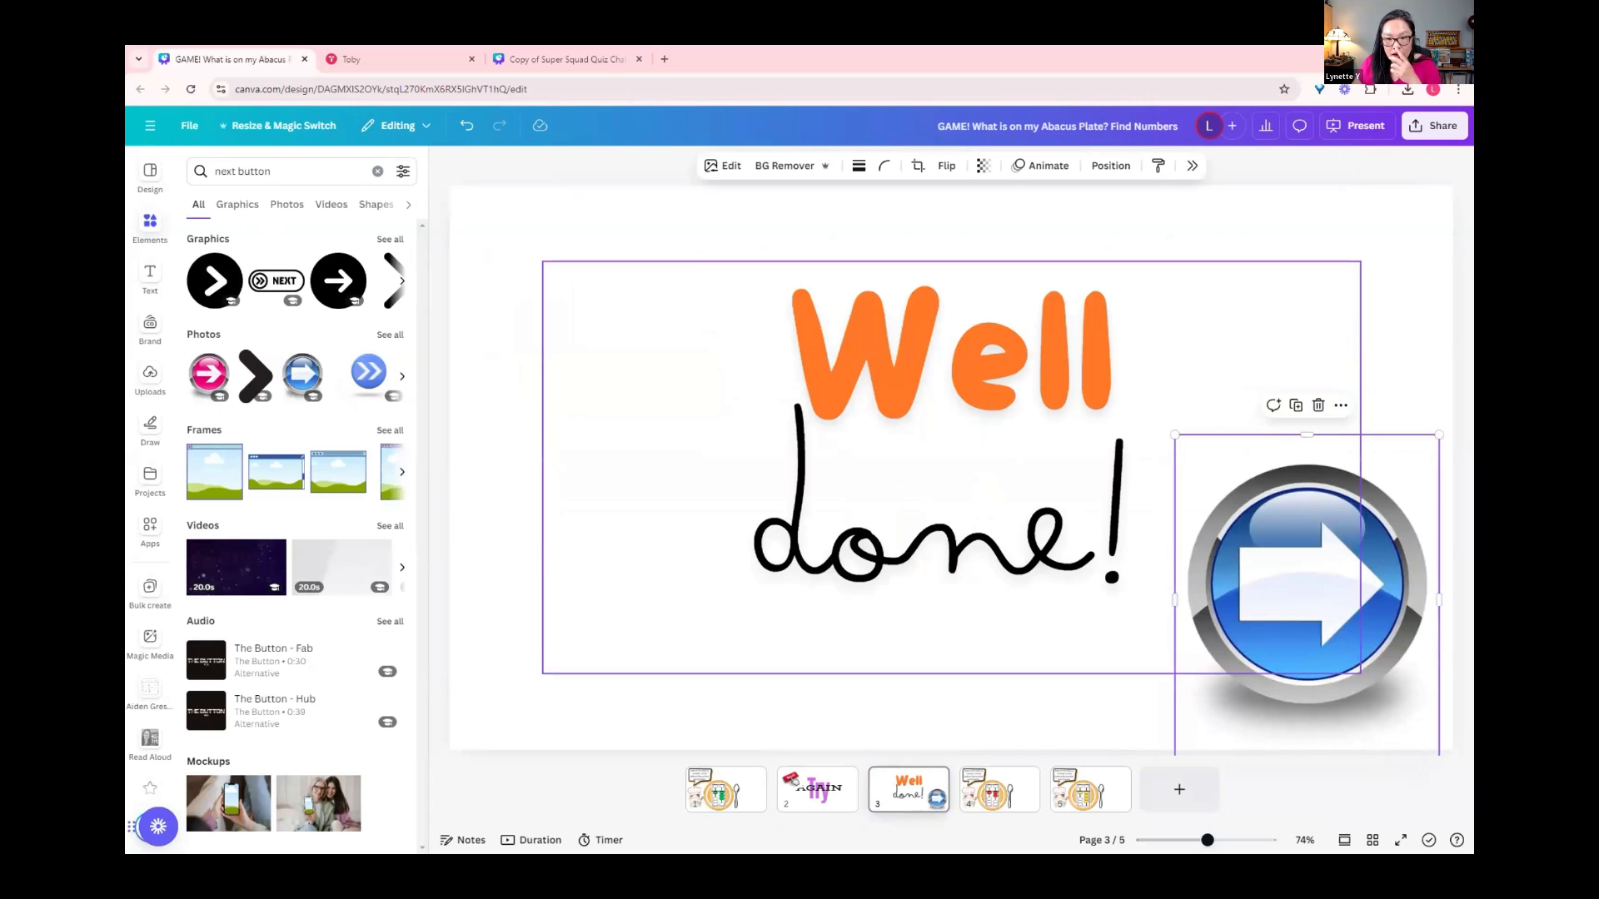
Step: Remove the blue arrow photo from the Well done! page and the red Back photo from the Try AGAIN page
left_click(958, 365)
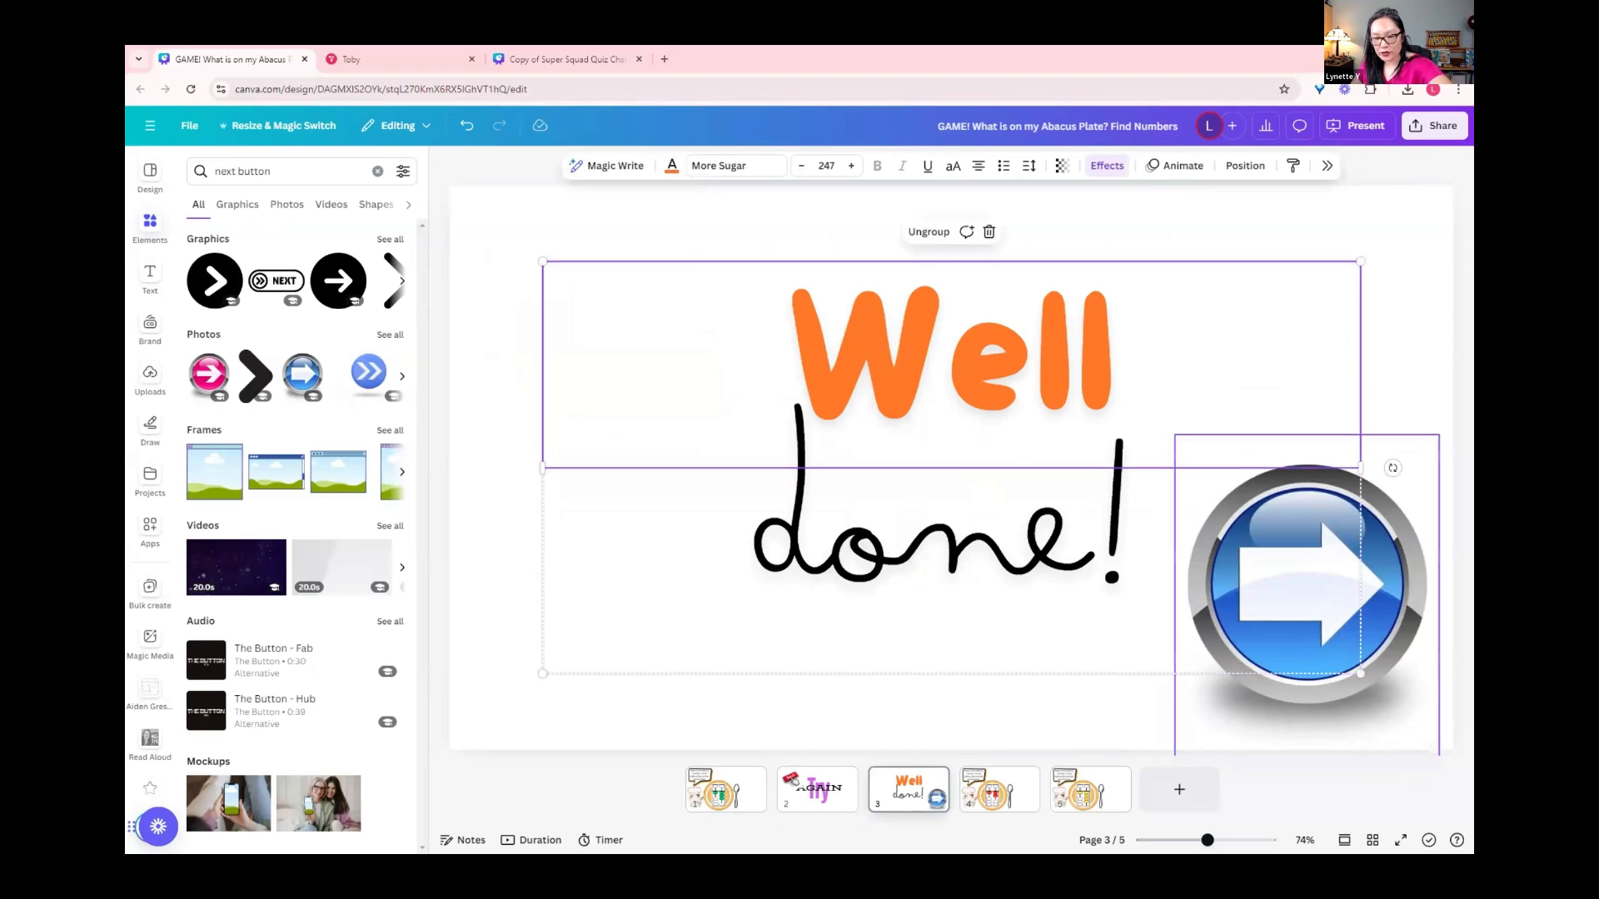
left_click(1309, 588)
left_click(817, 789)
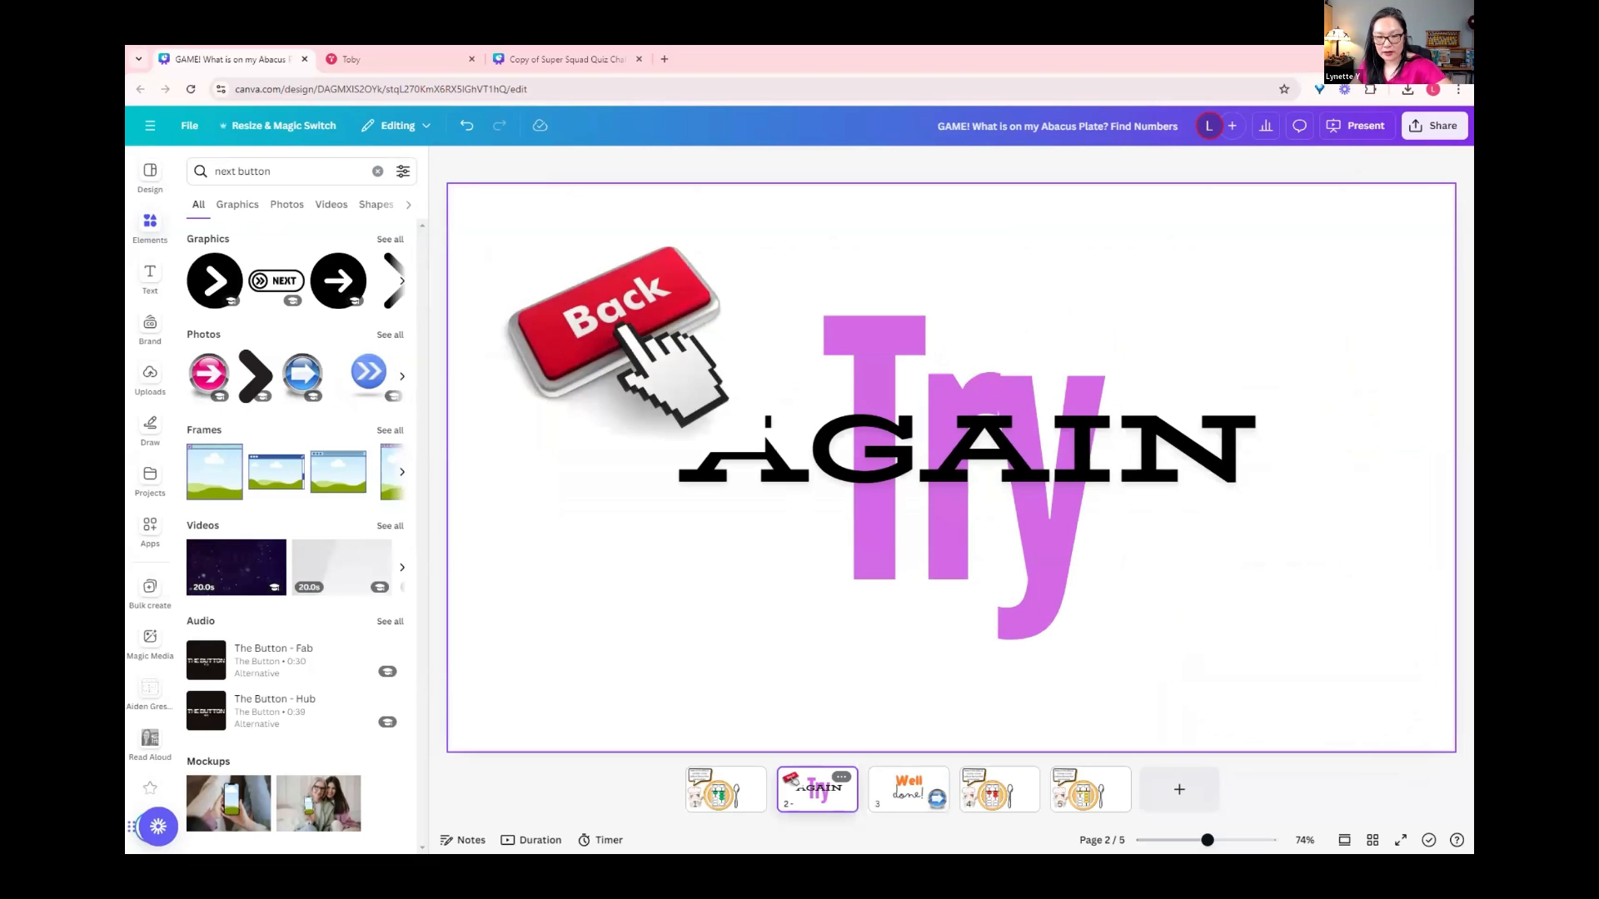
left_click(623, 337)
key("Delete")
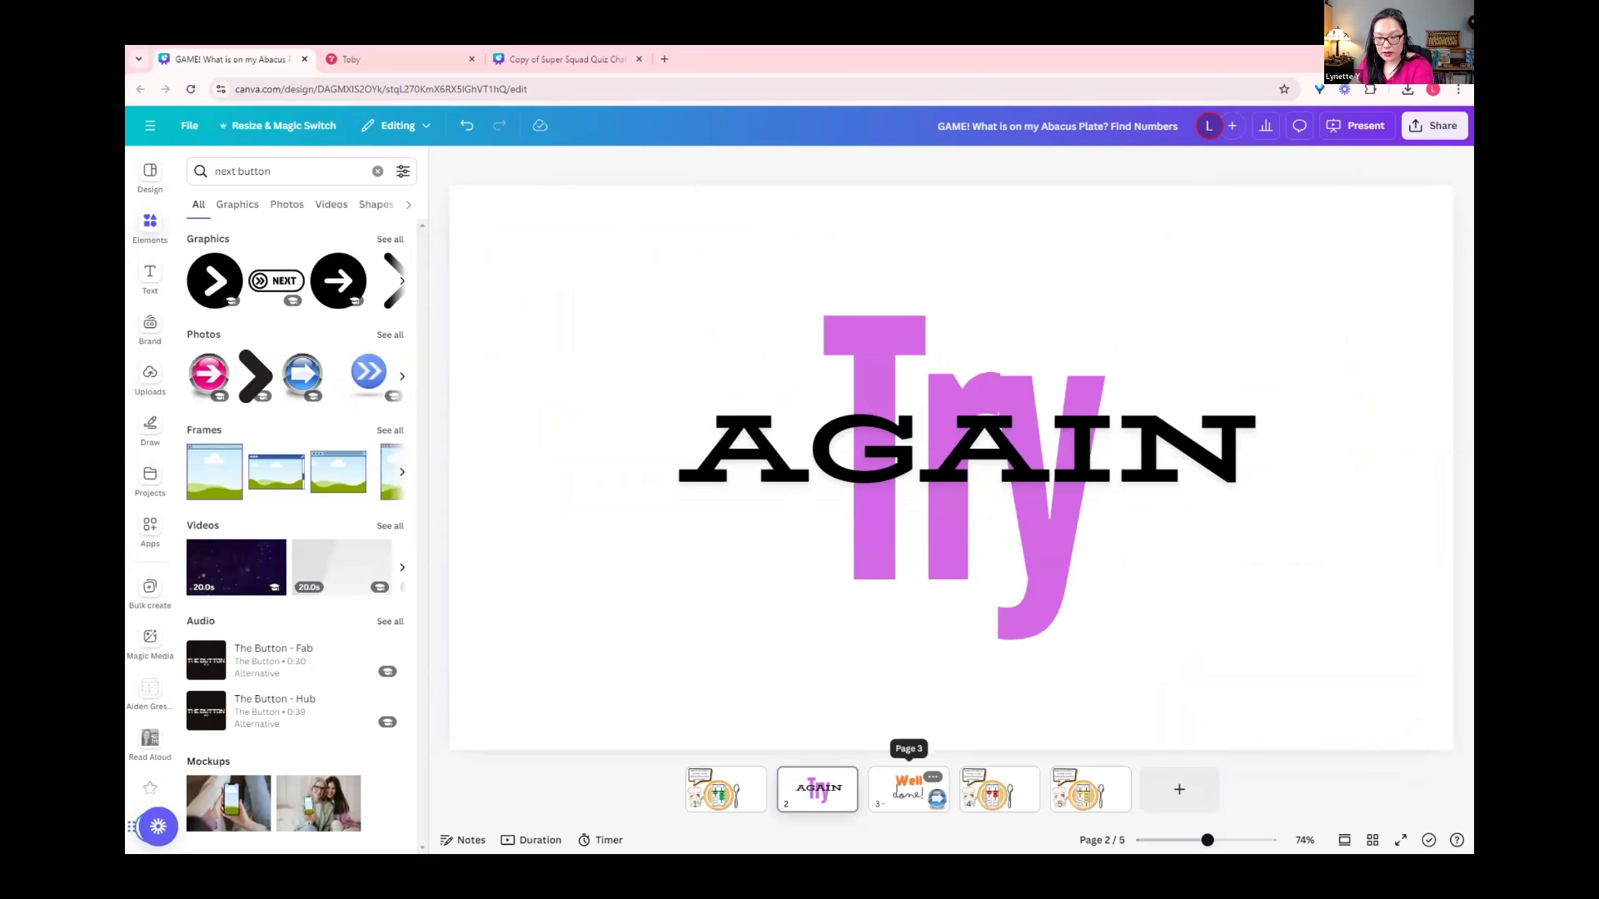
left_click(908, 782)
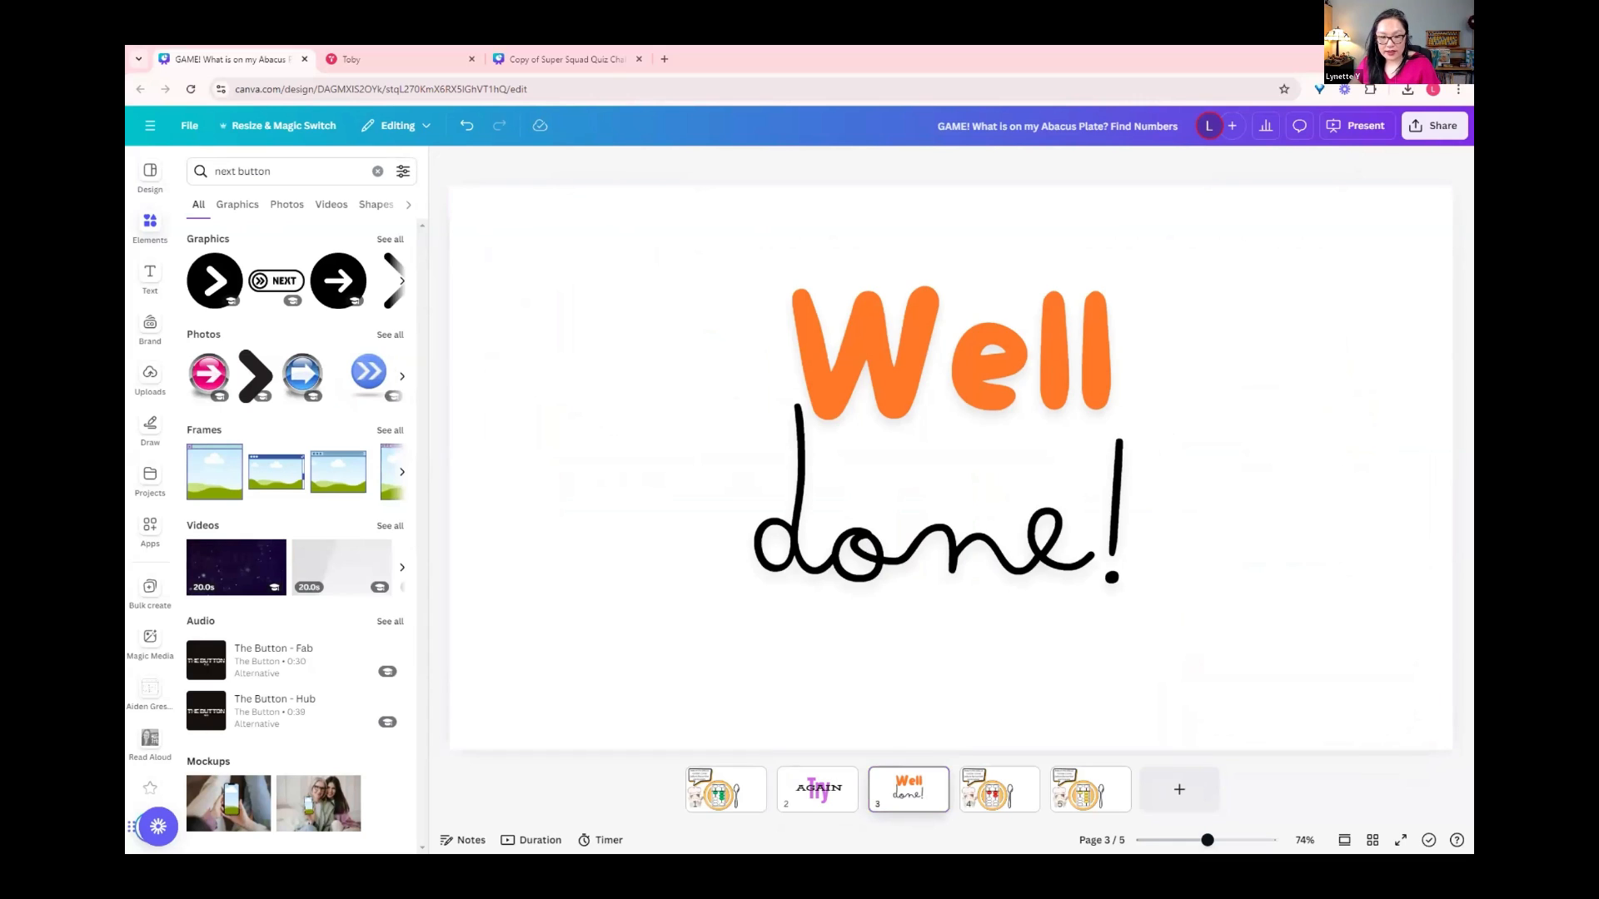
Step: Download the pages as PNG images and open the Abacus Plate project folder
left_click(908, 790, "shift")
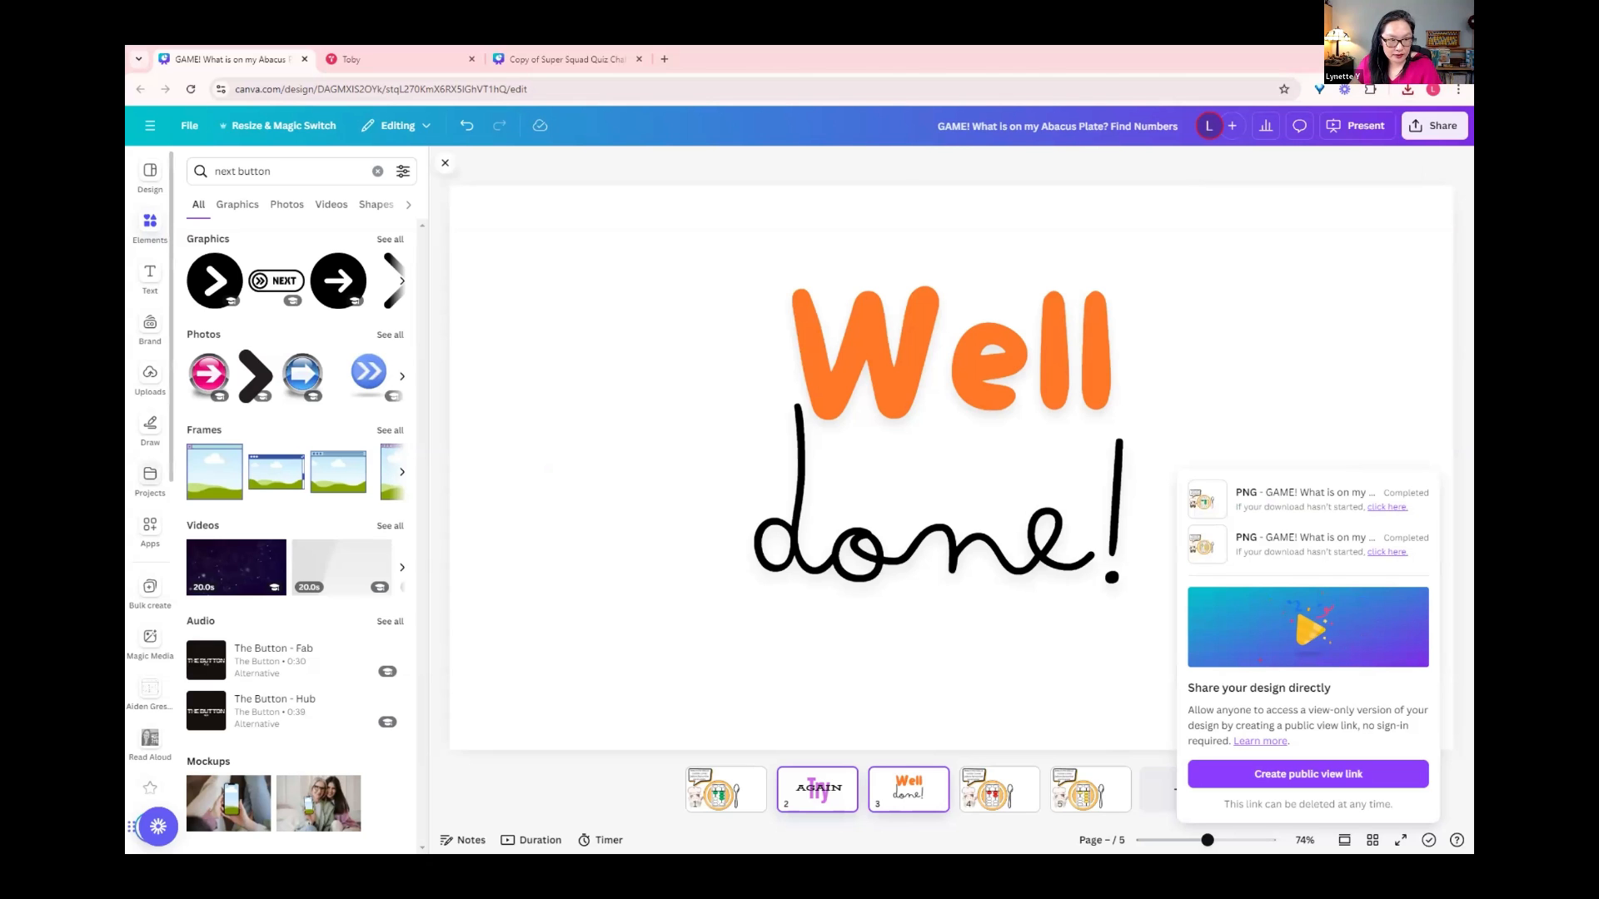
left_click(150, 480)
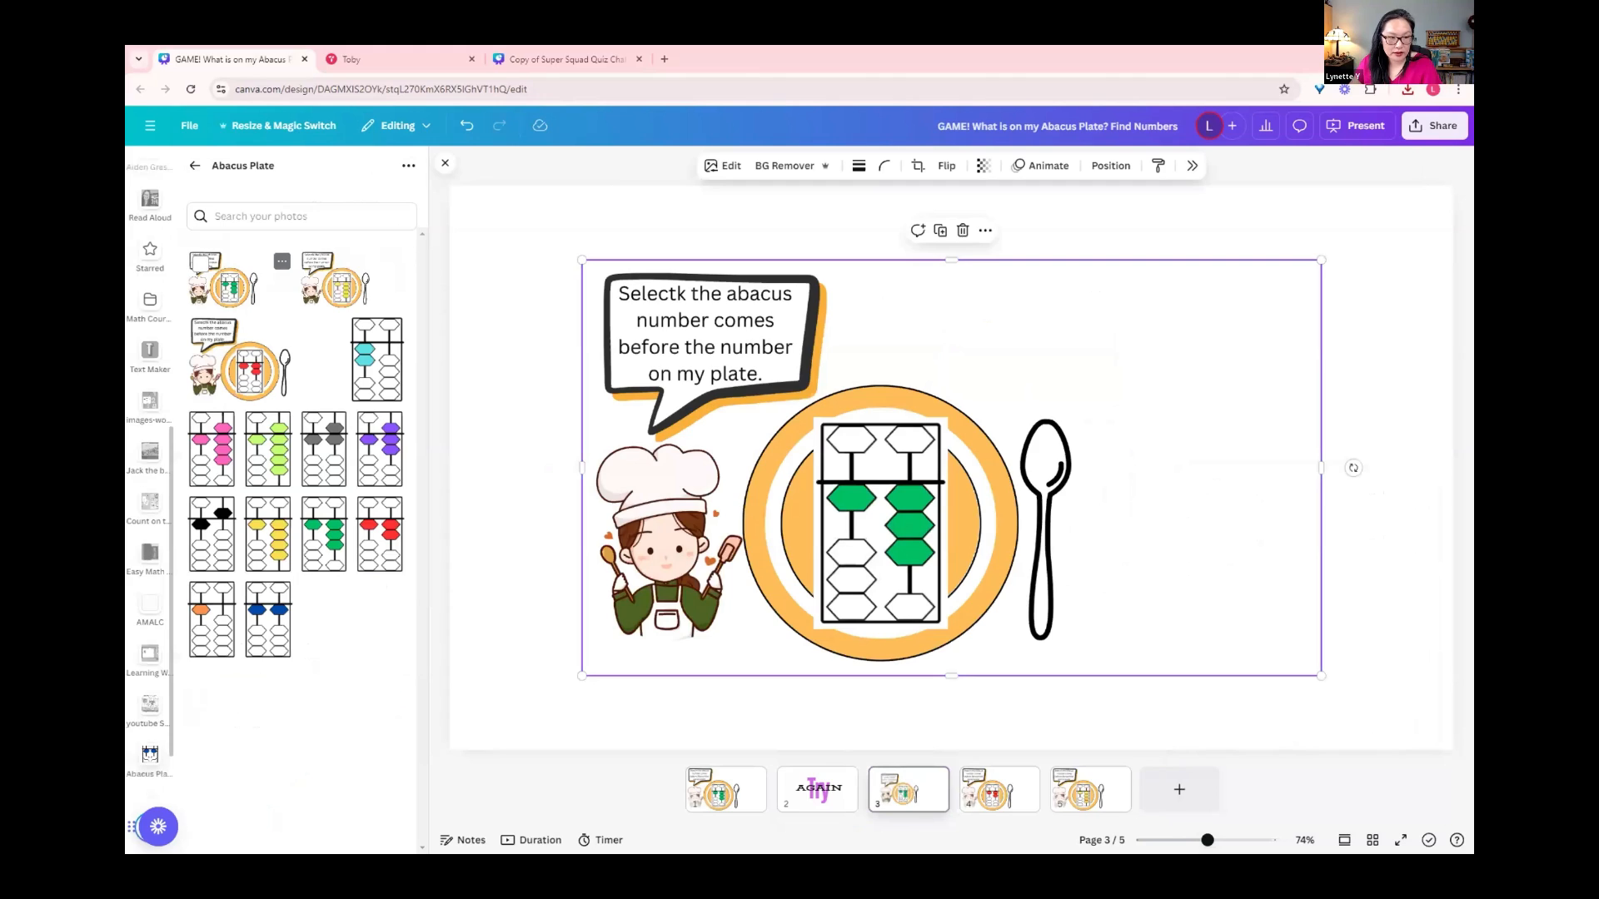
Step: Upload 2.png and 3.png from the GAME! What is on my Abacus Plate Find Numbers (1) download folder into the Abacus Plate folder
left_click(408, 165)
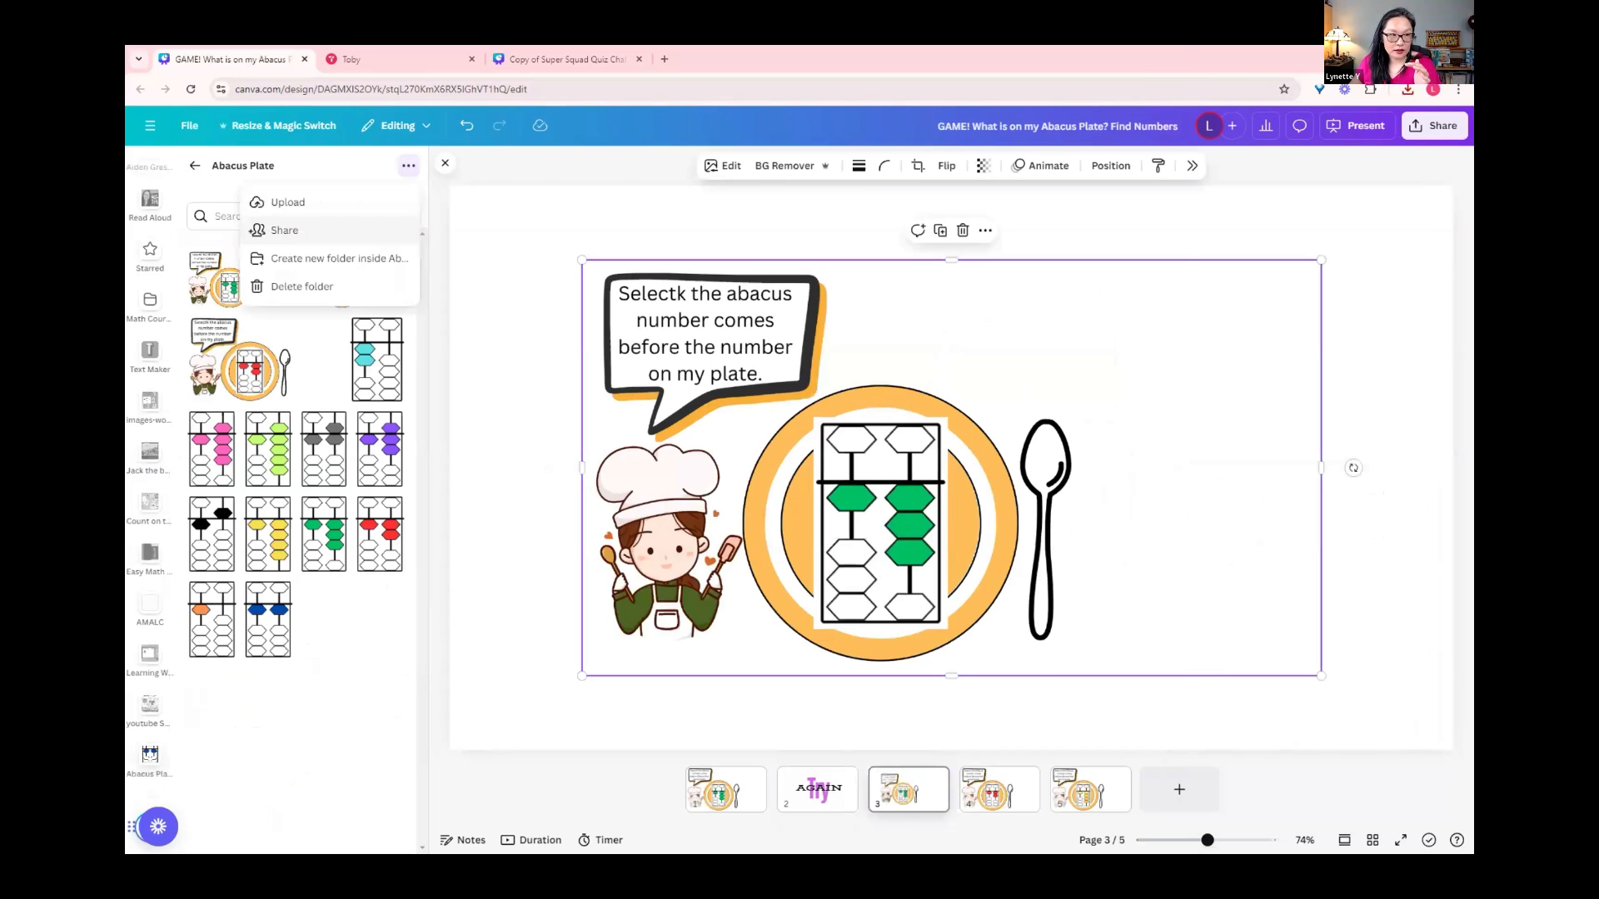
left_click(287, 203)
left_click(279, 86)
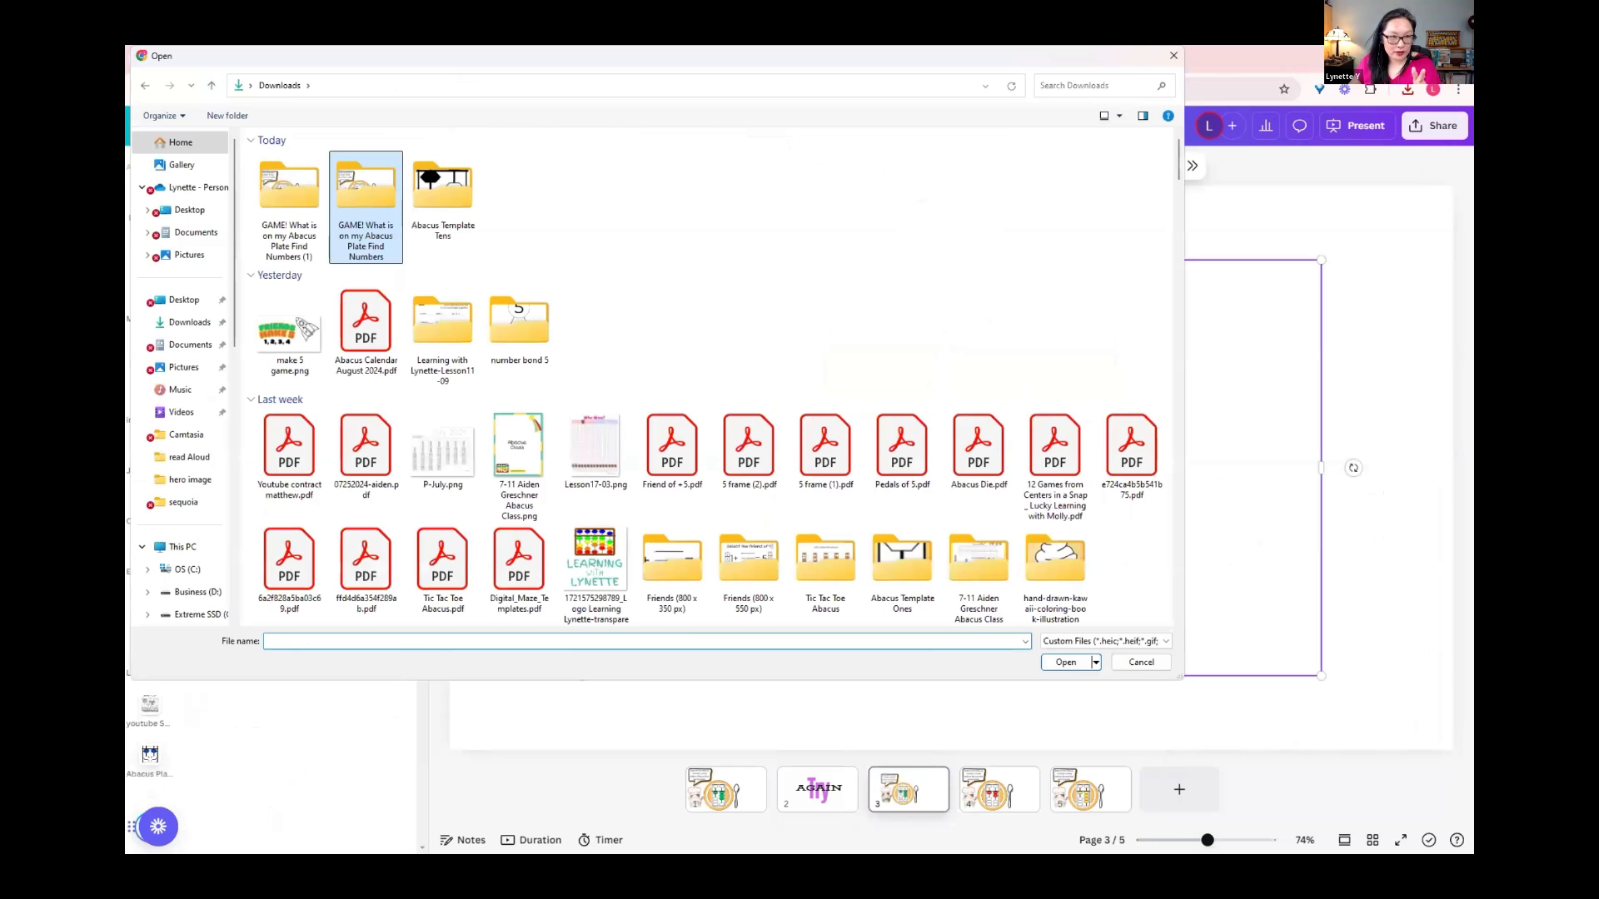
double_click(289, 197)
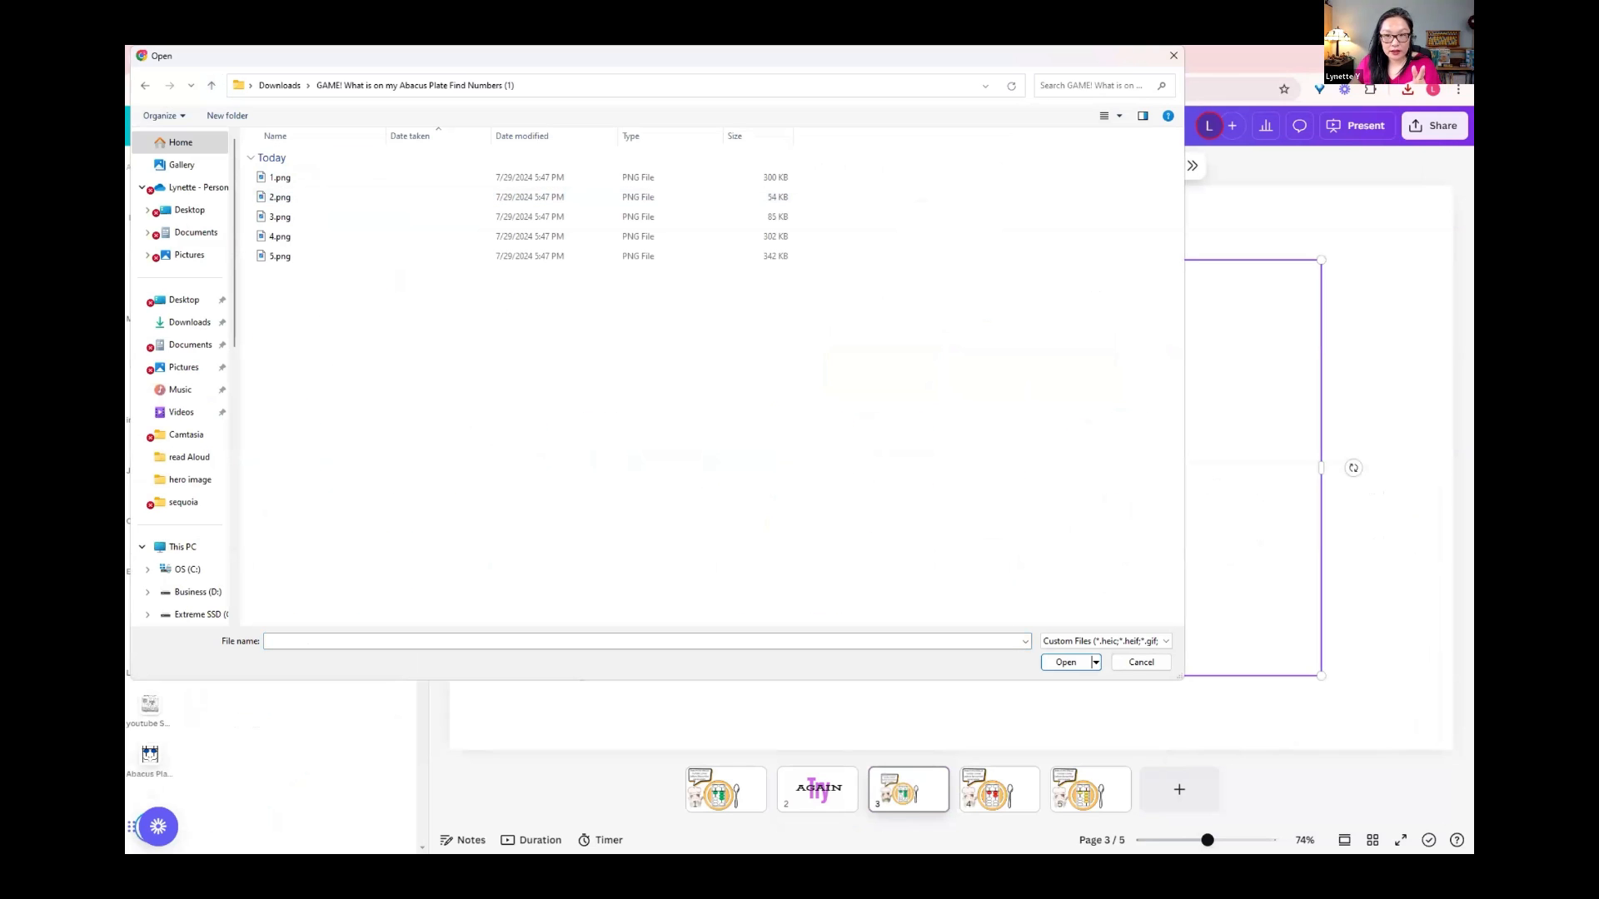
left_click(1104, 116)
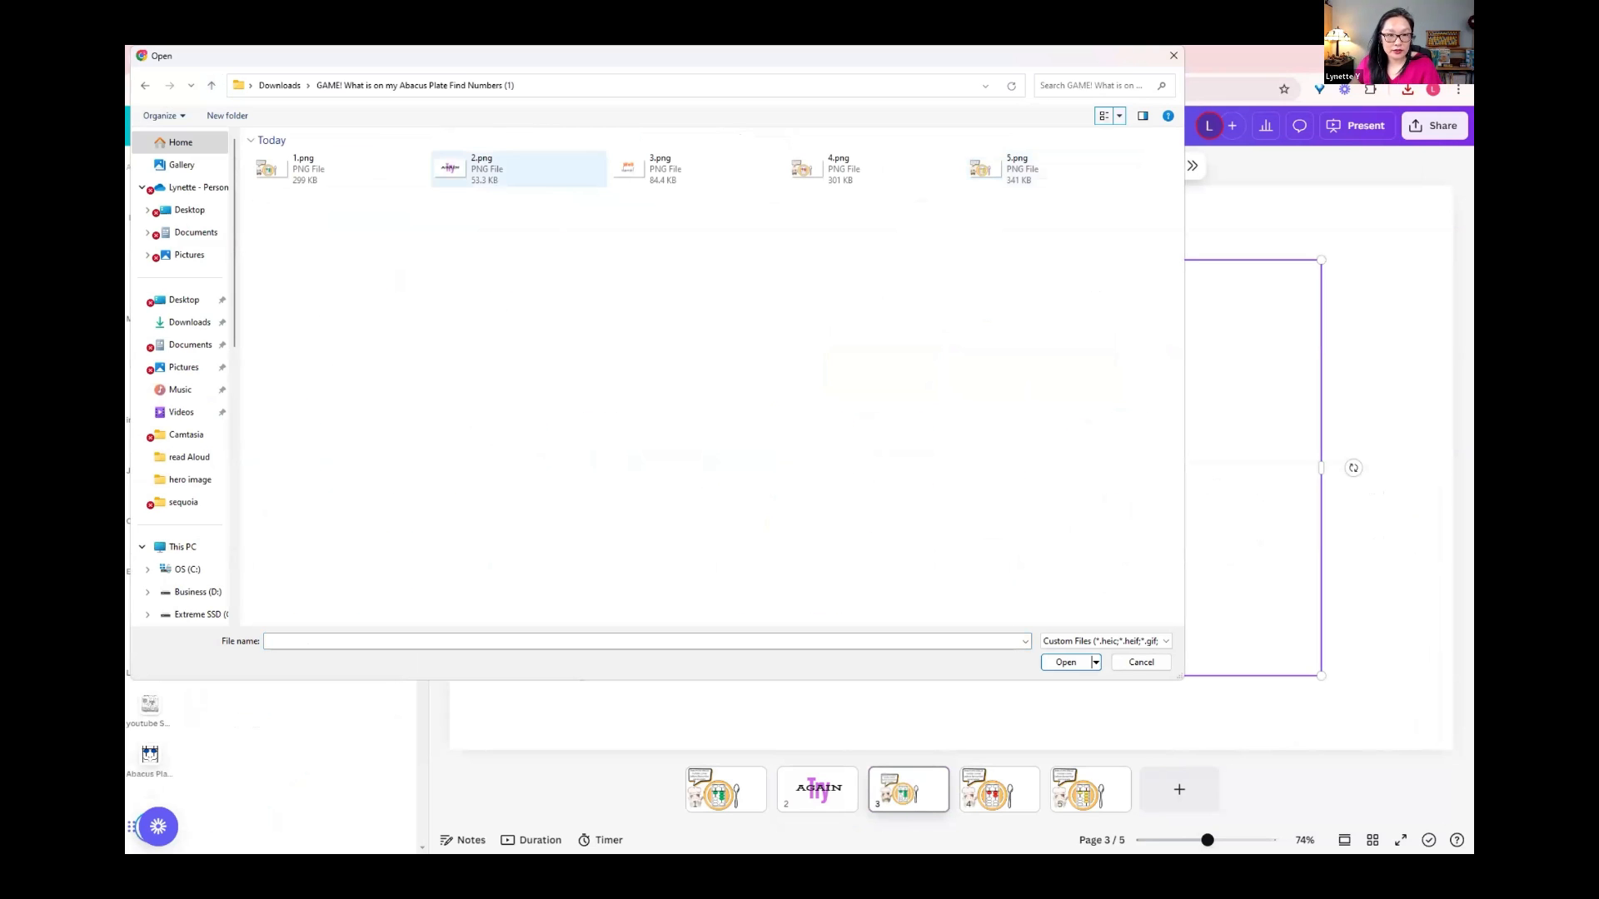
left_click(519, 169)
left_click(697, 169, "ctrl")
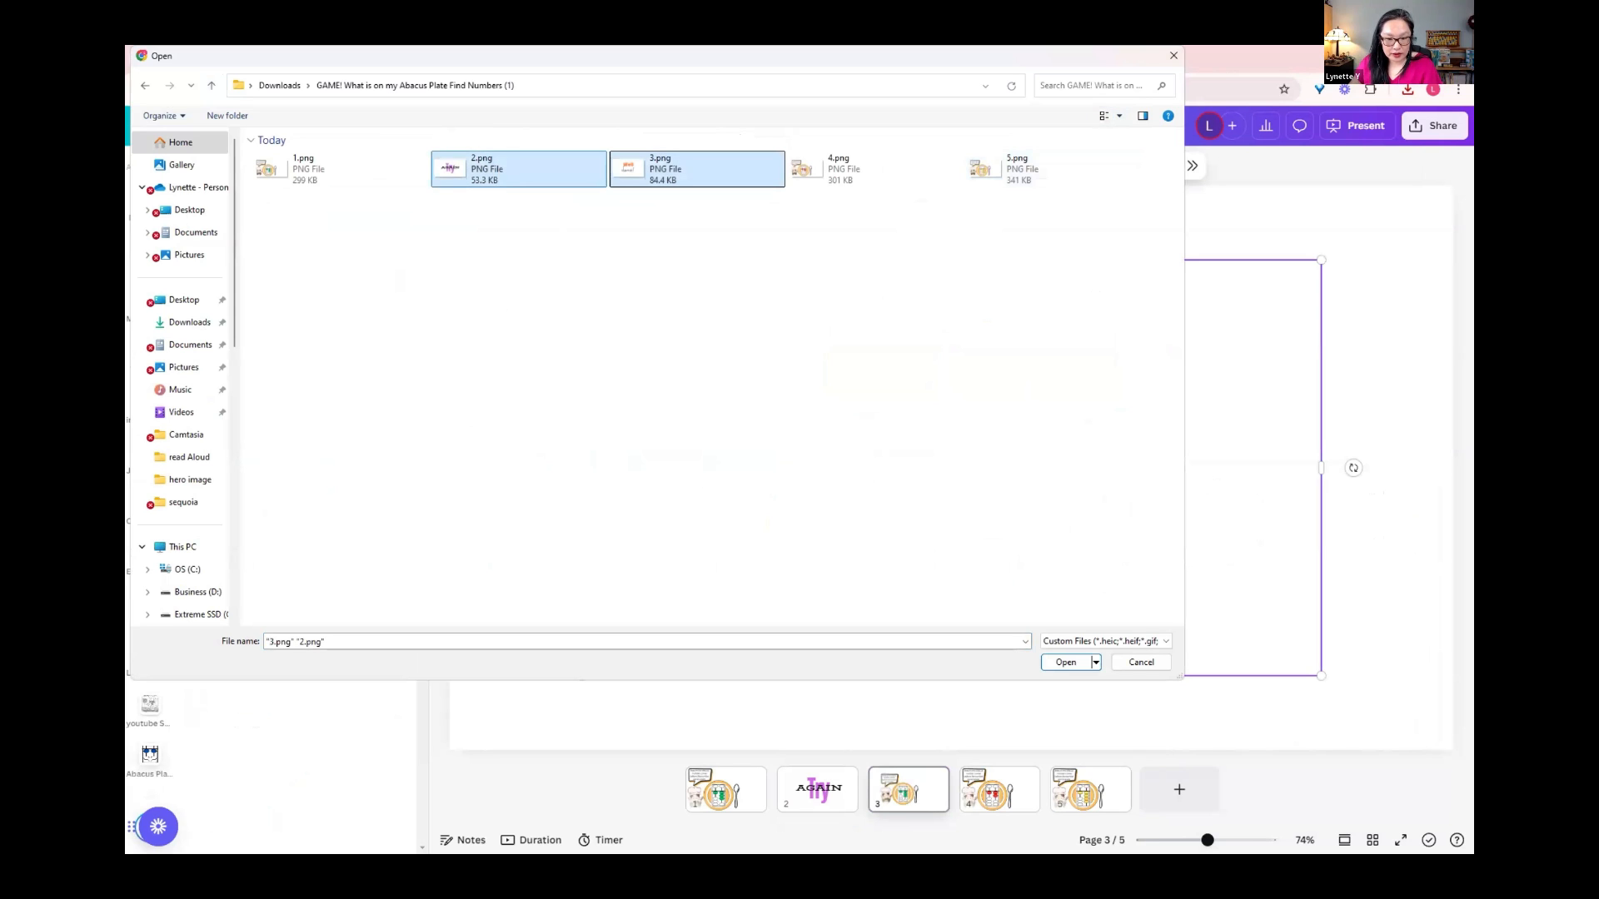
left_click(1066, 663)
Step: Delete the Try and AGAIN text from page 2, leaving the page blank
left_click(817, 789)
left_click(874, 358)
key("Delete")
left_click(967, 448)
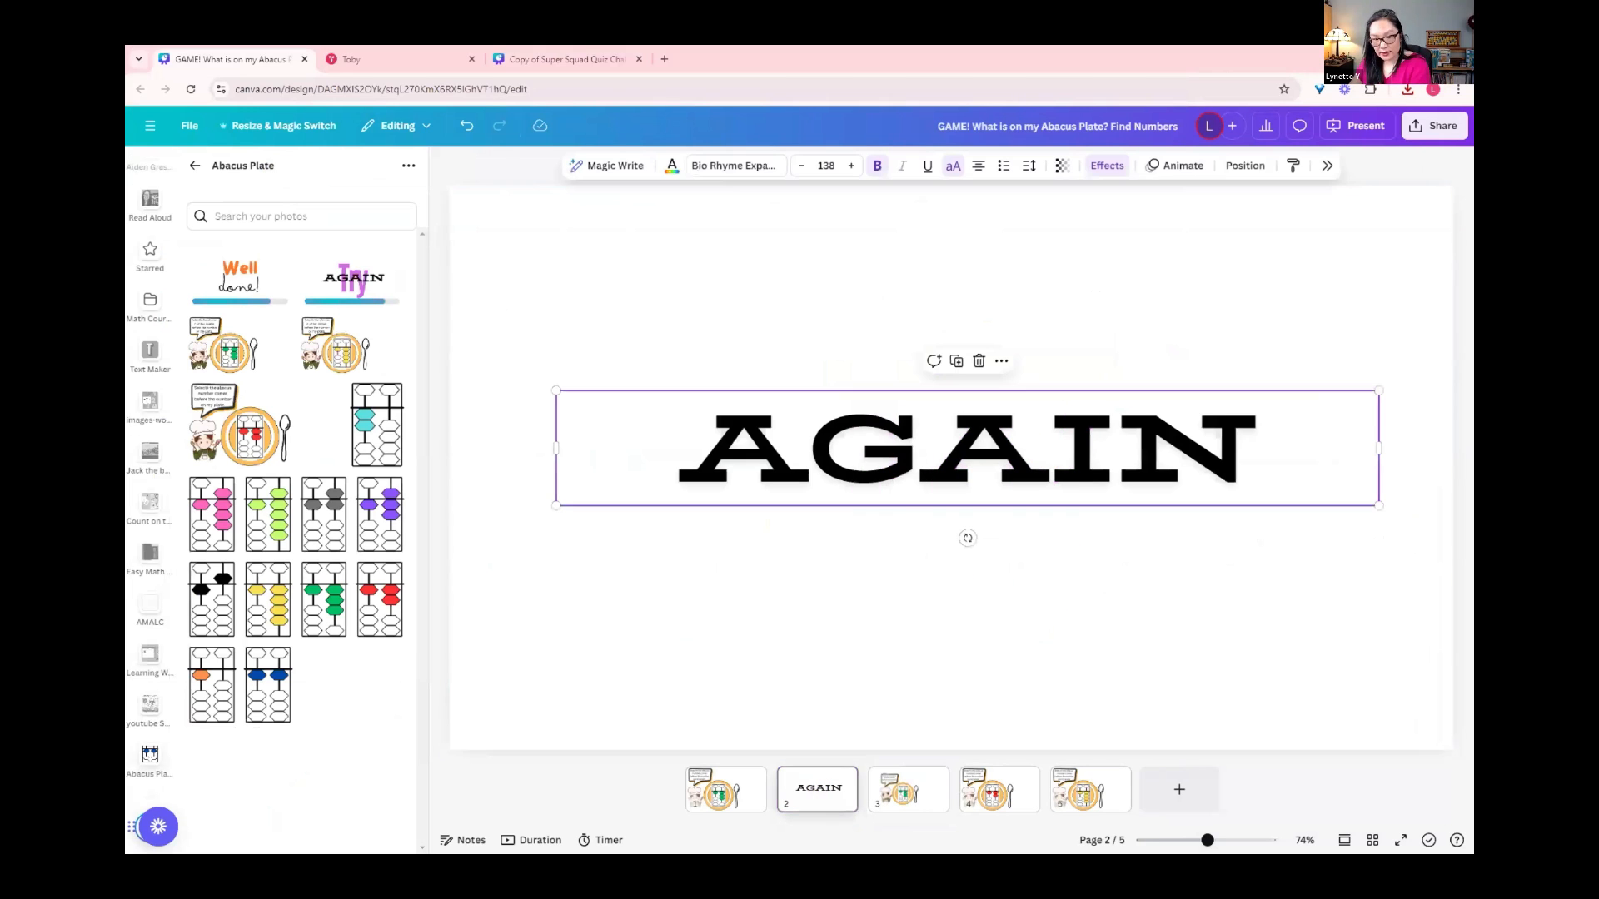
key("Delete")
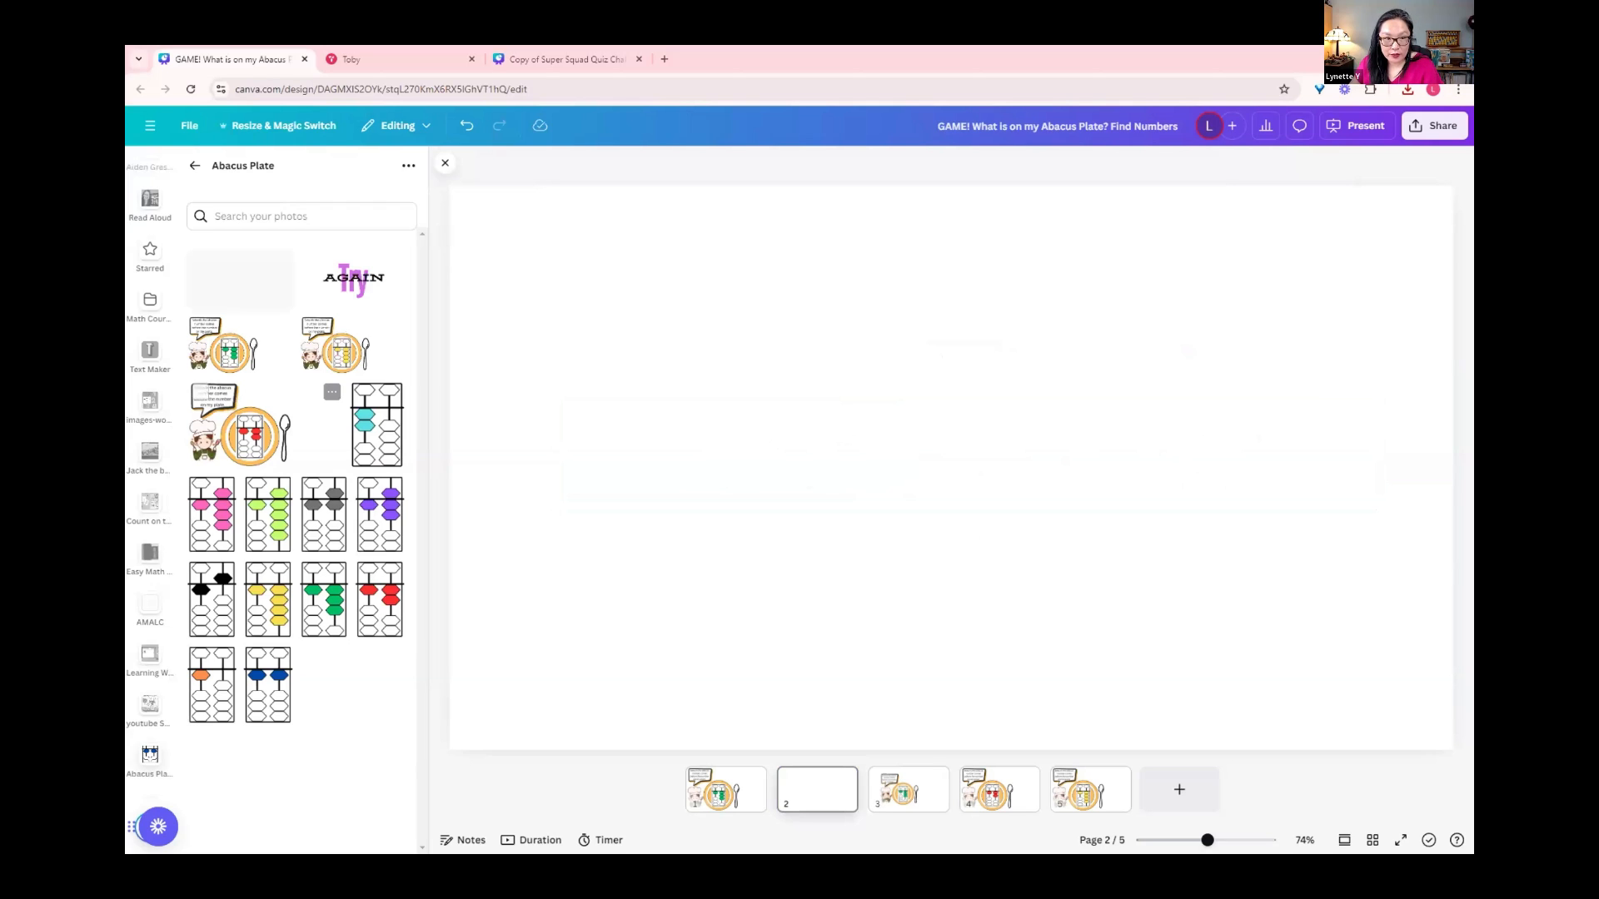
Step: Place the uploaded Try AGAIN image on page 2 and enlarge it to fill the whole page
left_click_drag(354, 281, 1041, 505)
left_click_drag(751, 343, 450, 173)
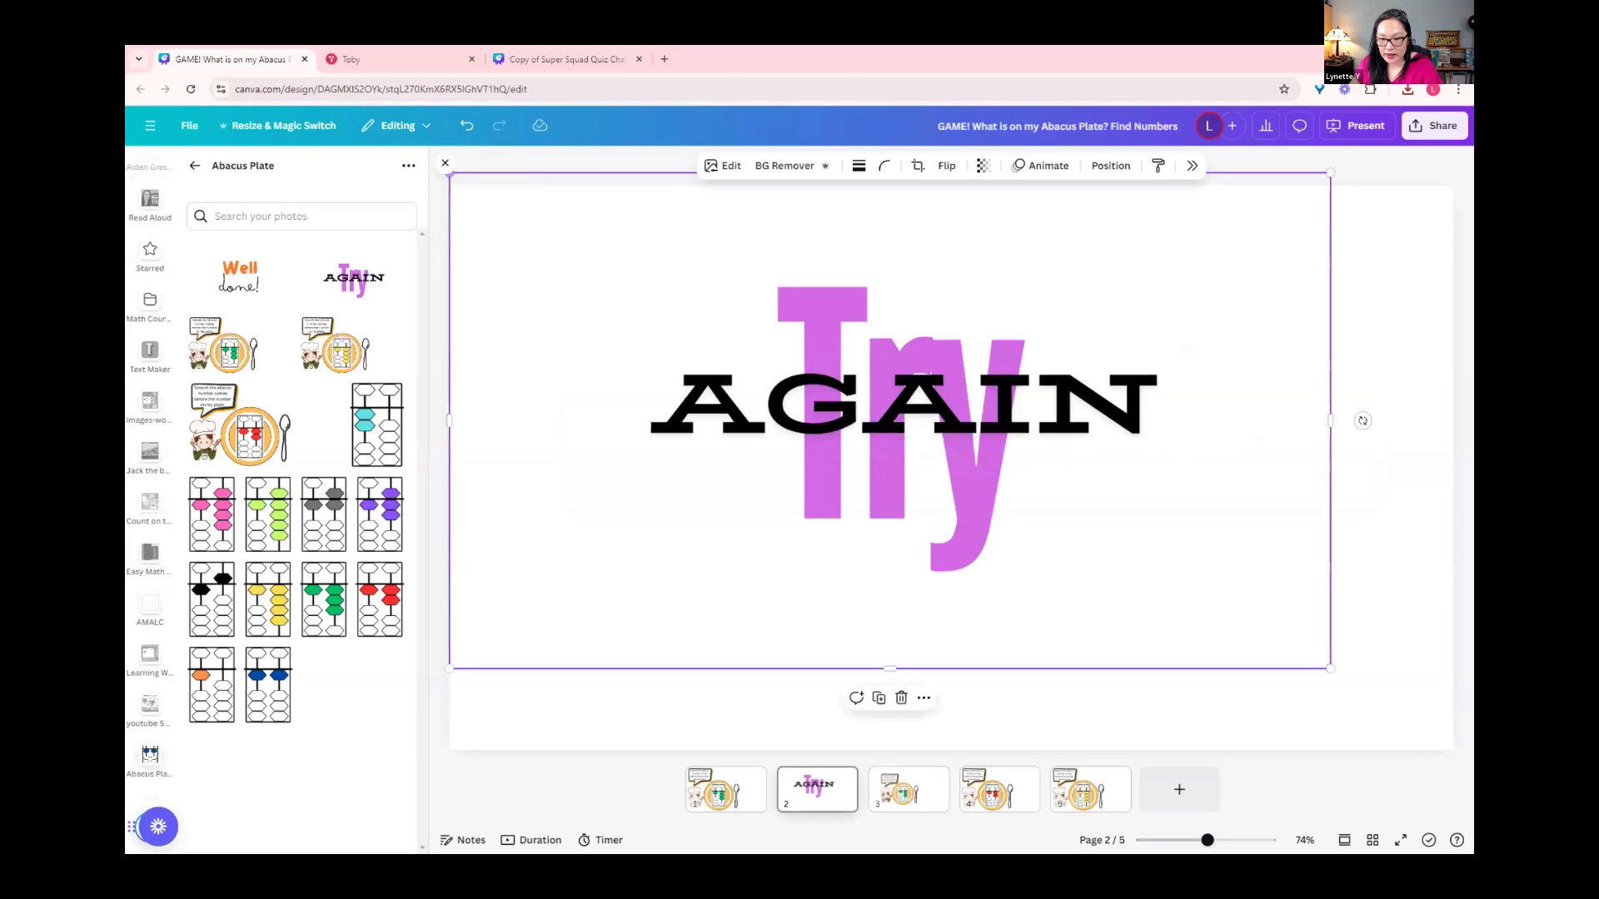
left_click_drag(889, 421, 890, 433)
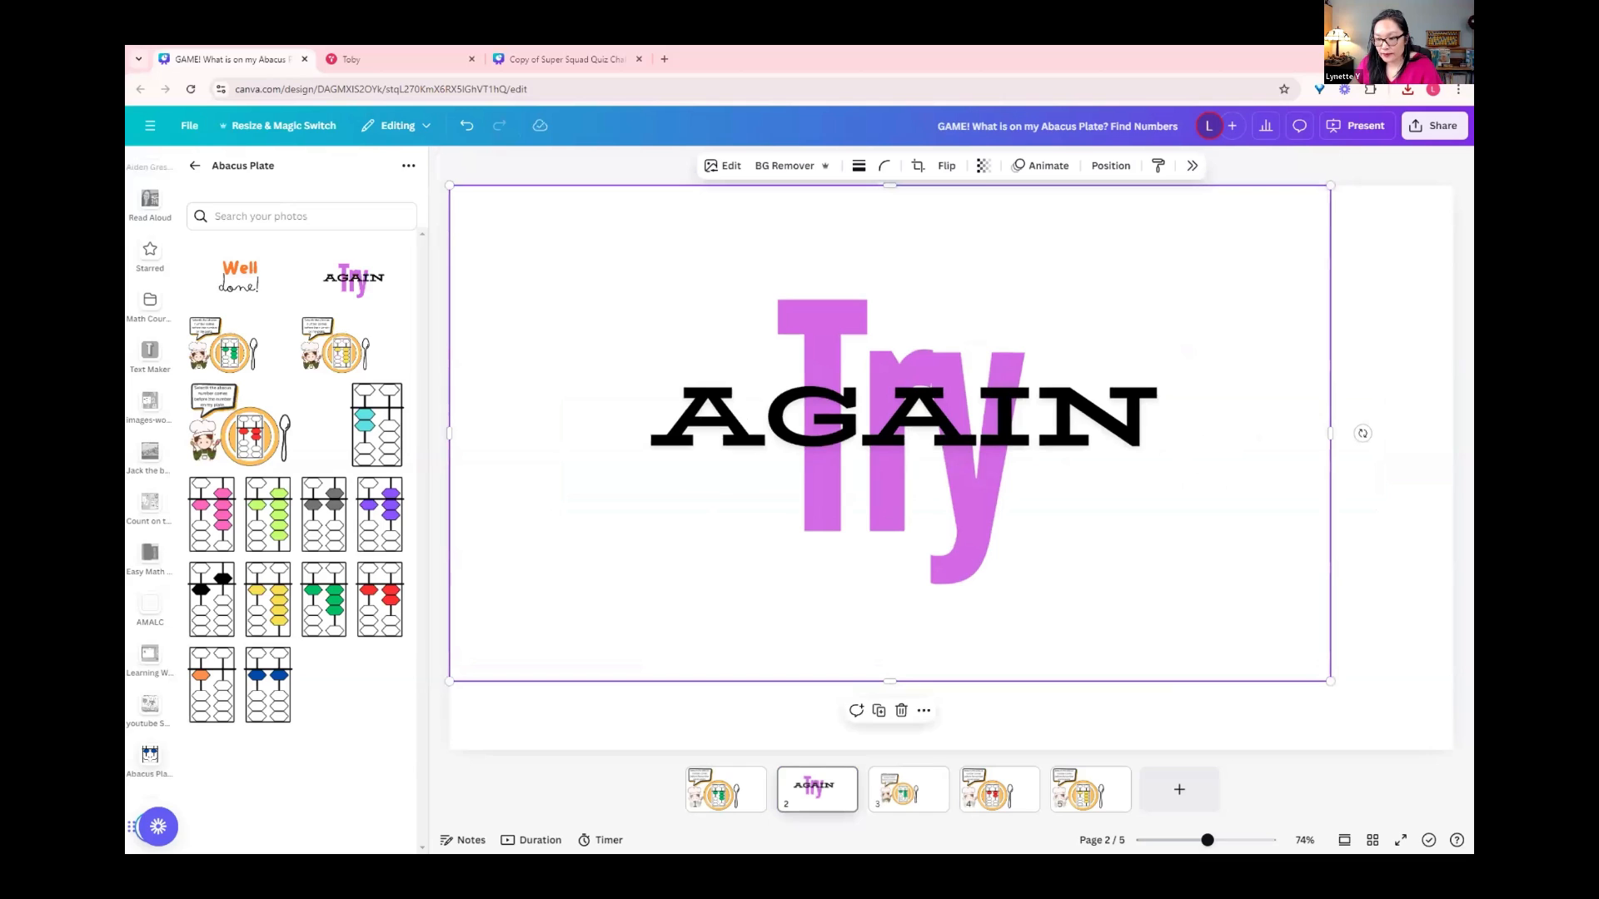
left_click_drag(1330, 681, 1454, 751)
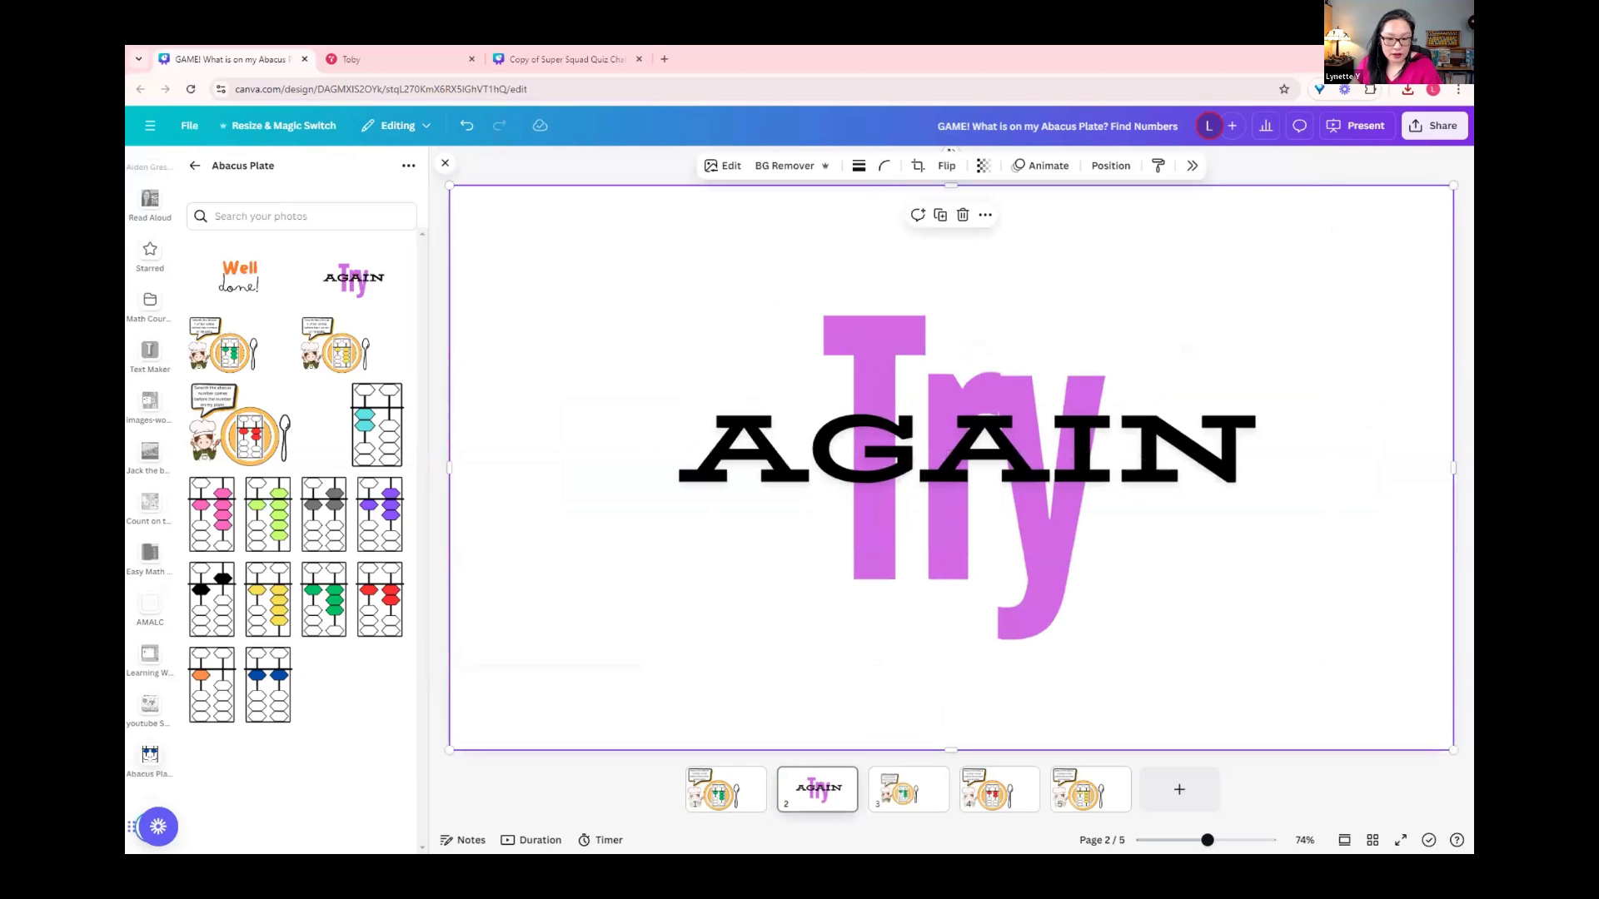
Step: Add a blank page as page 3, fill it with the uploaded Well done! image, and return to the first question page
left_click(1176, 789)
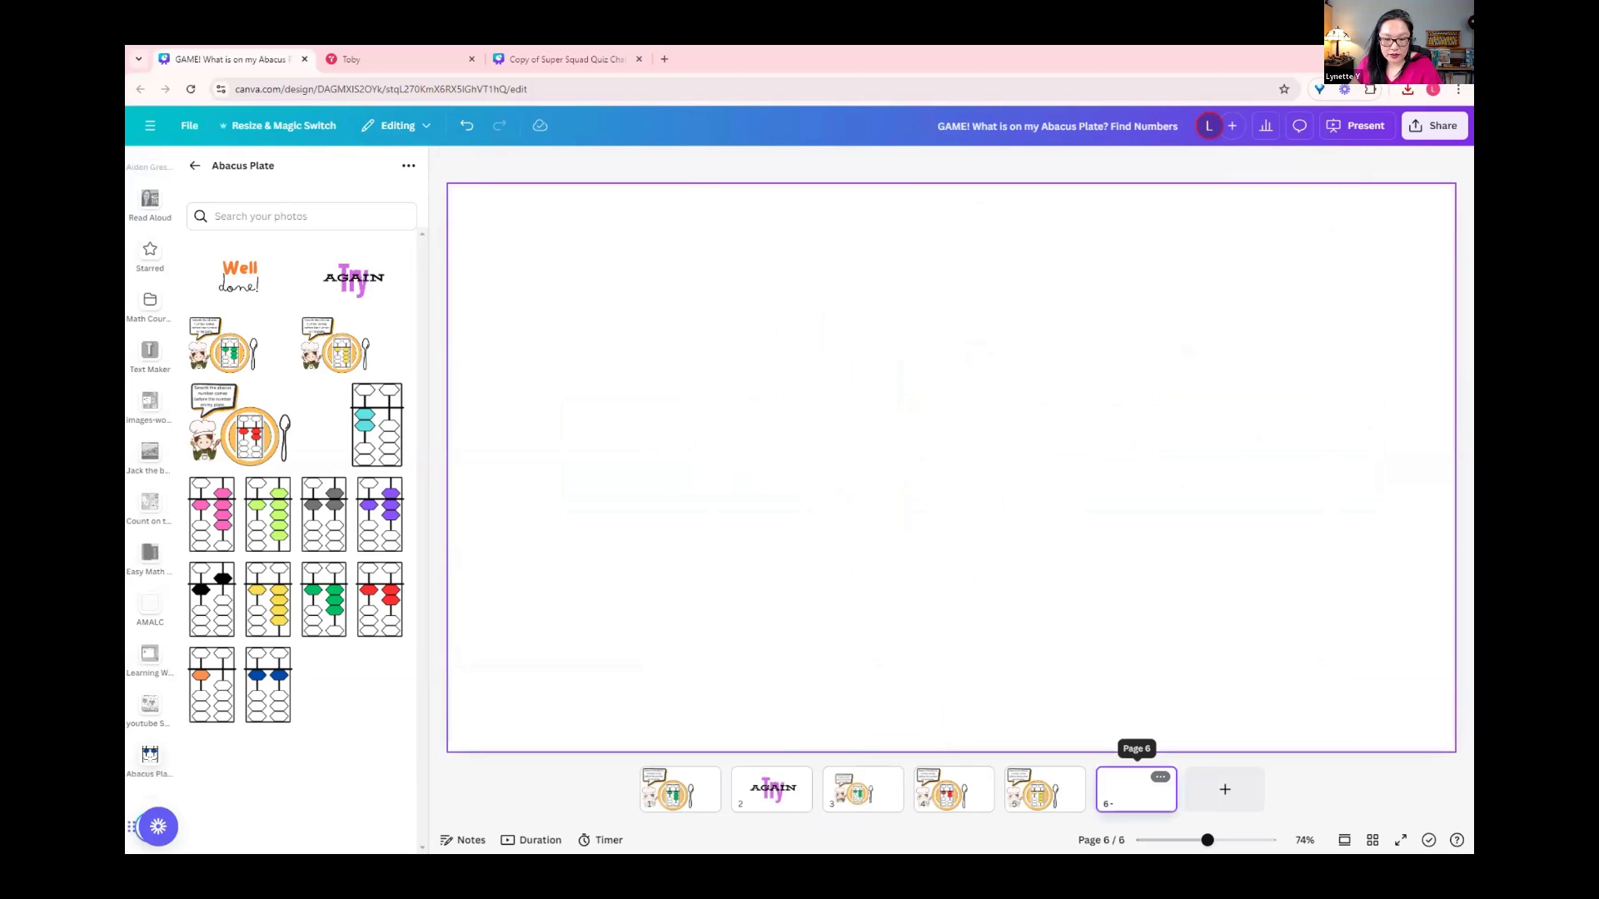
left_click_drag(1135, 790, 848, 774)
left_click(240, 277)
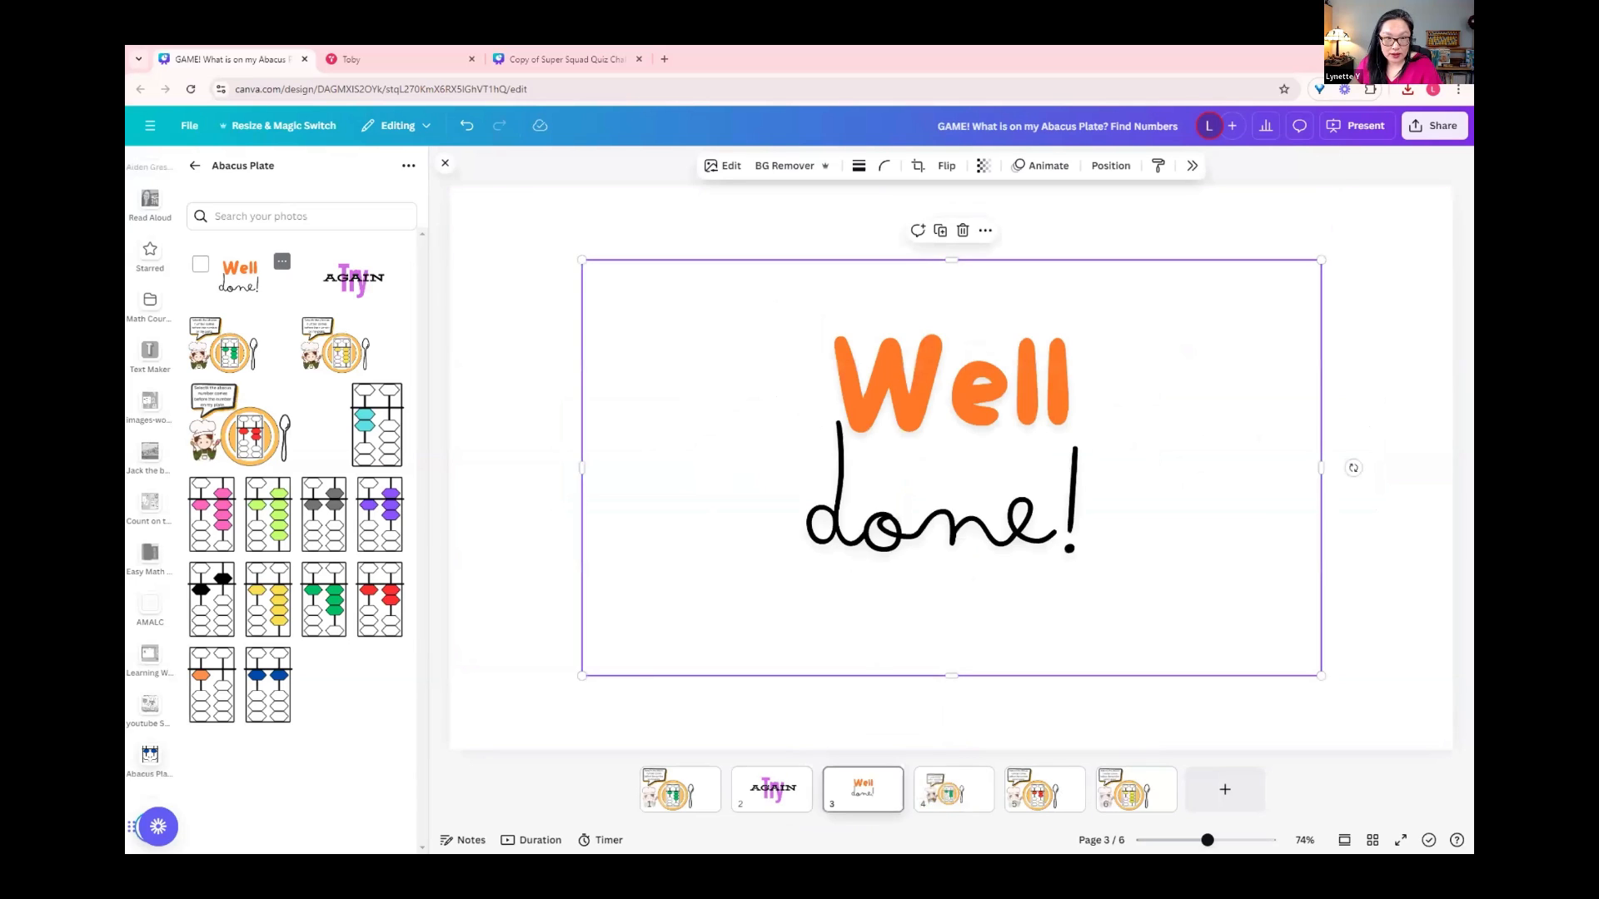
left_click_drag(582, 260, 458, 191)
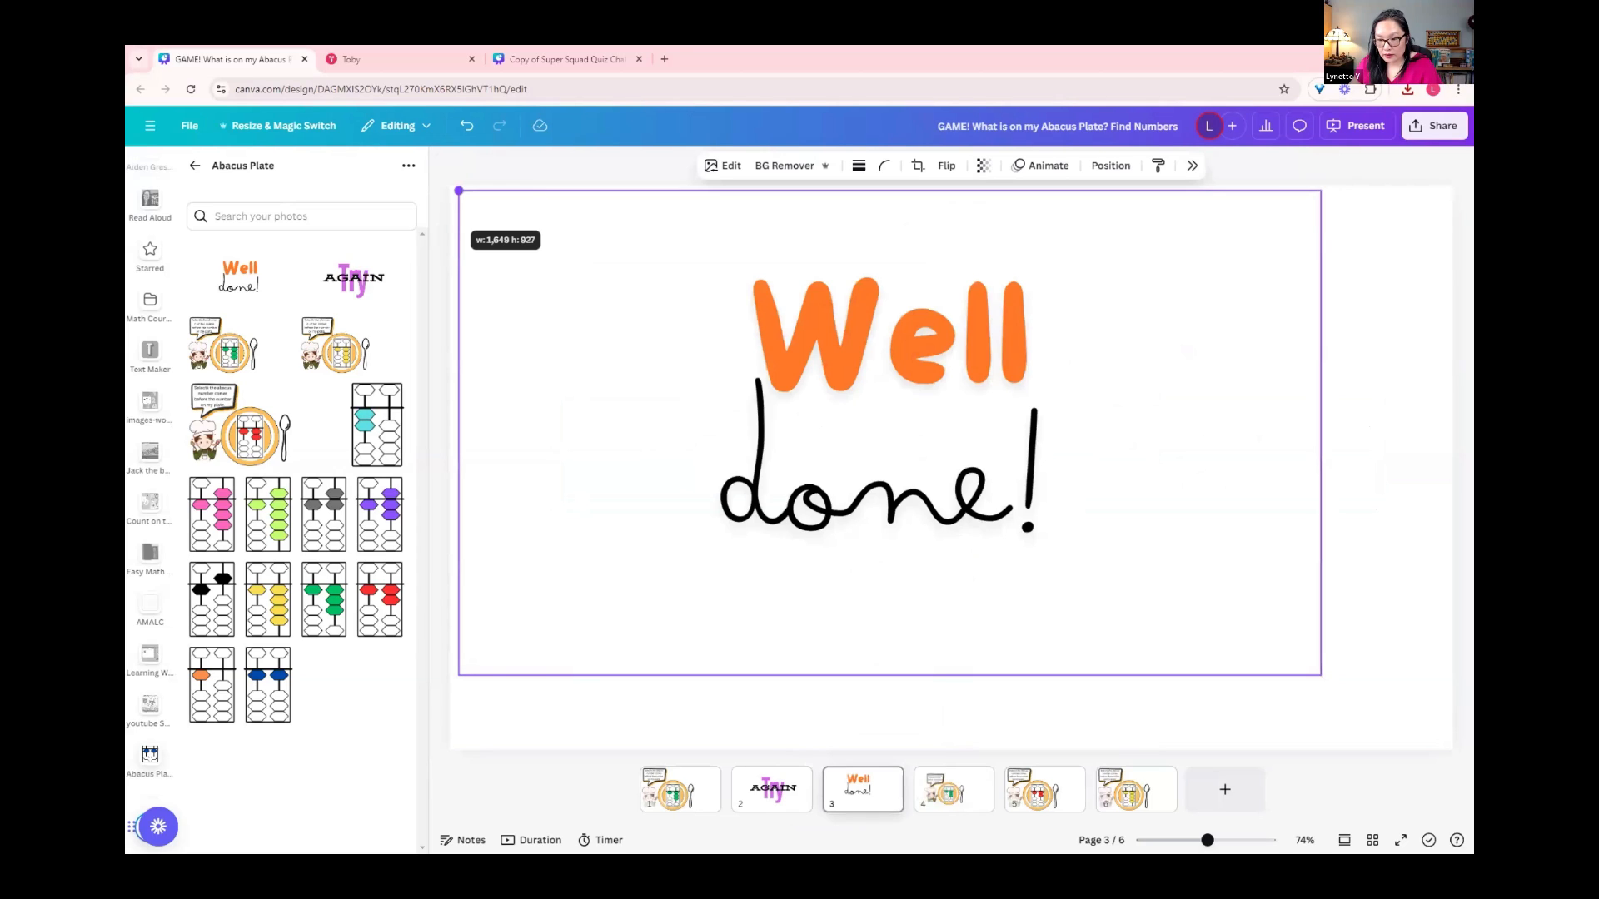
left_click_drag(1320, 675, 1449, 748)
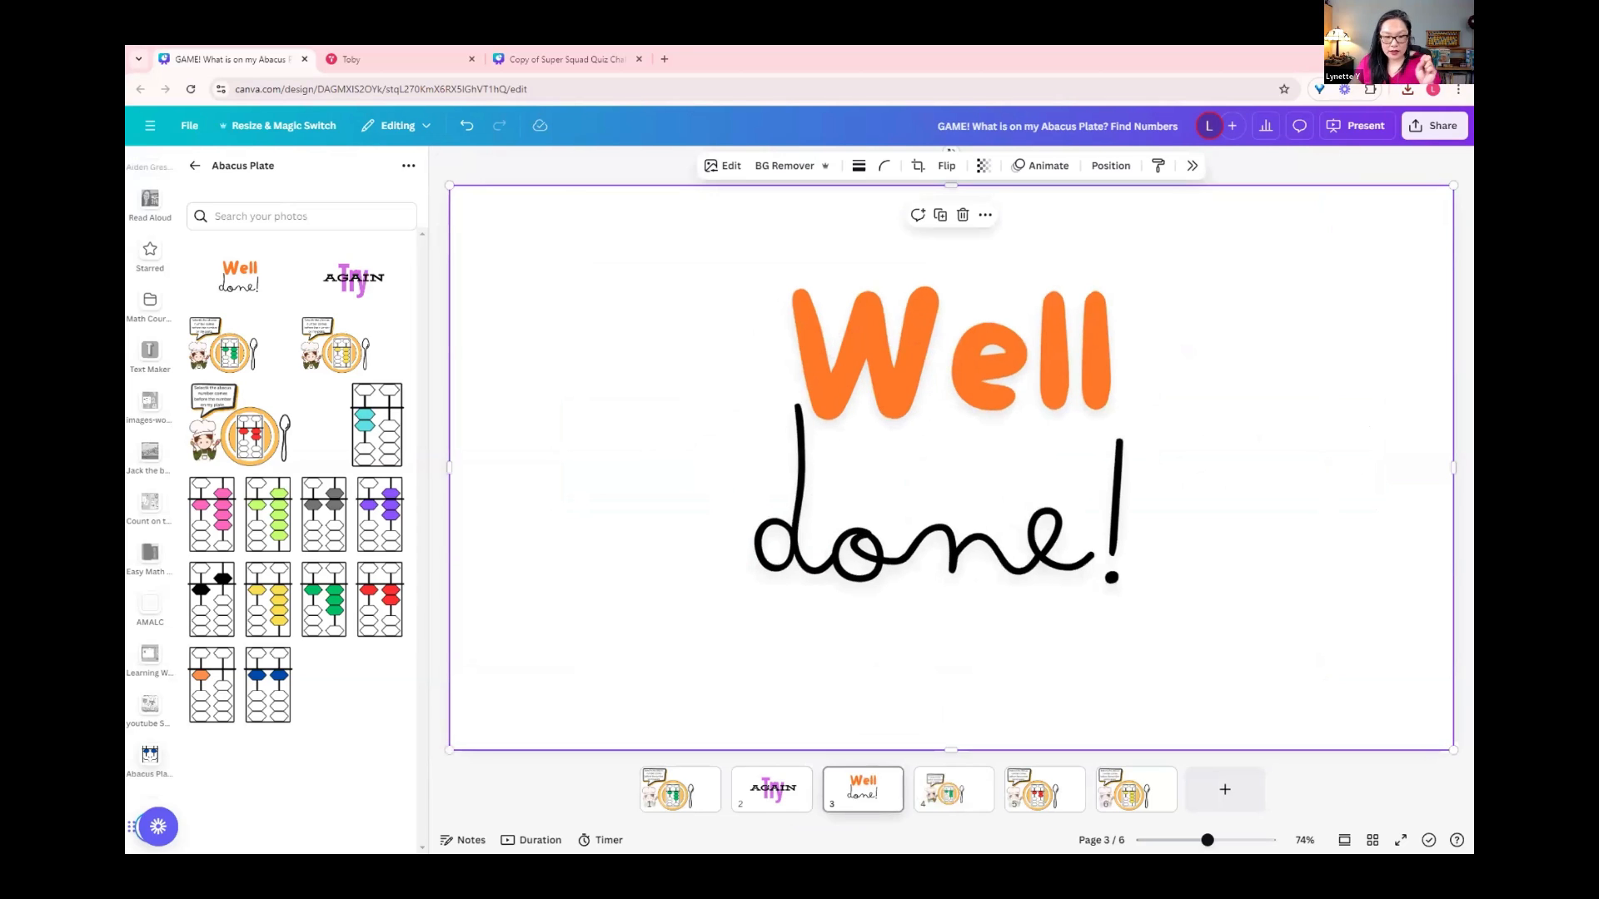
left_click(676, 791)
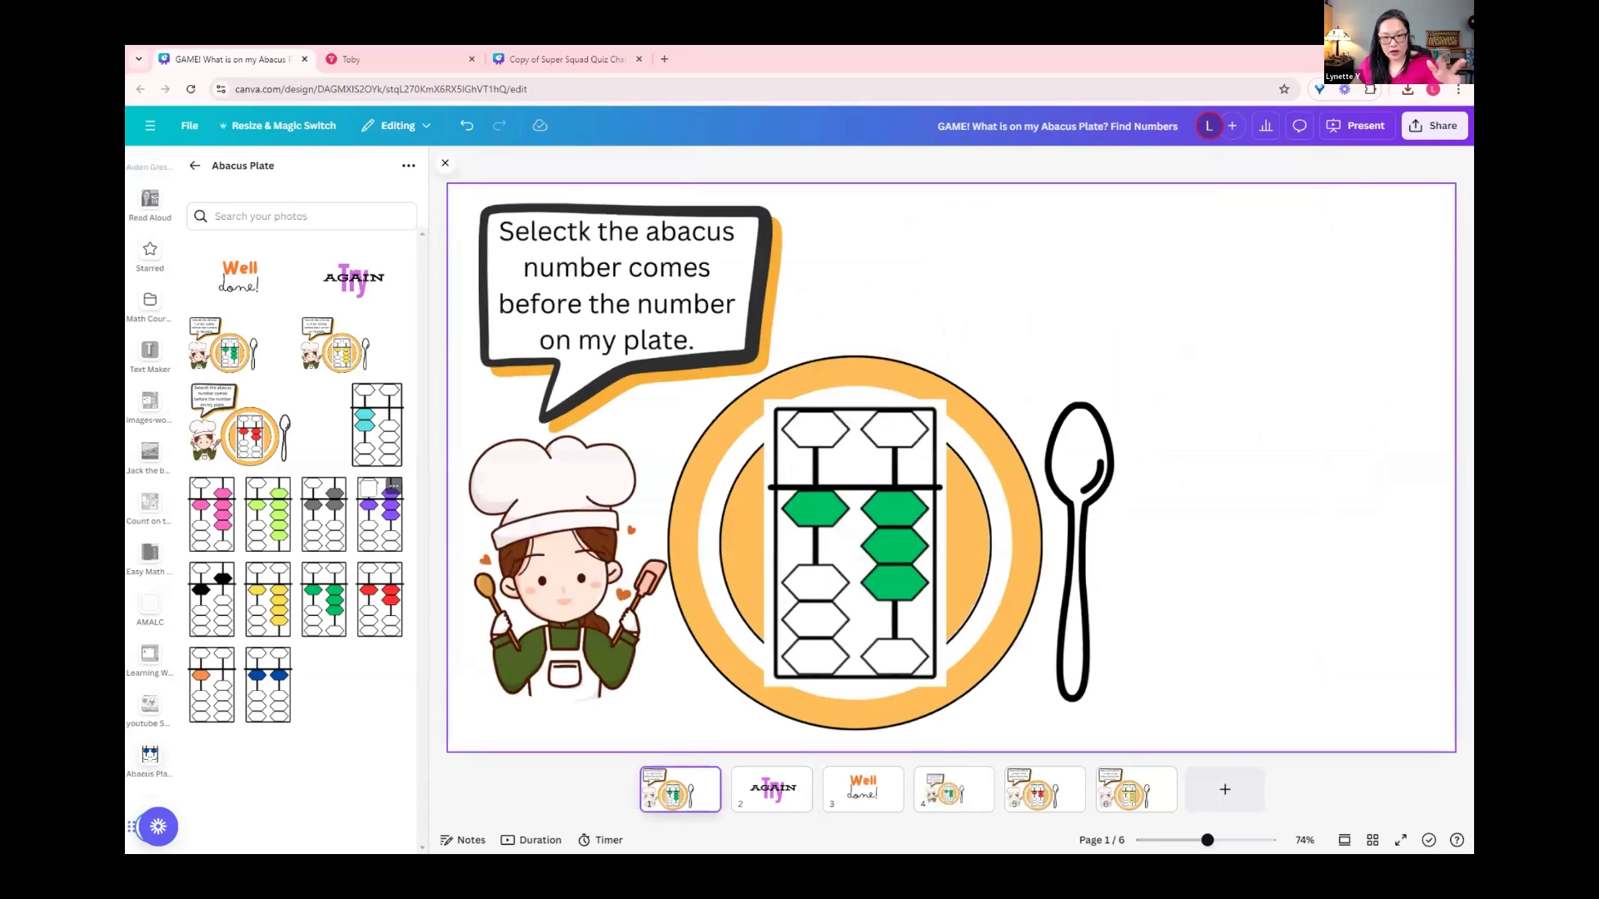